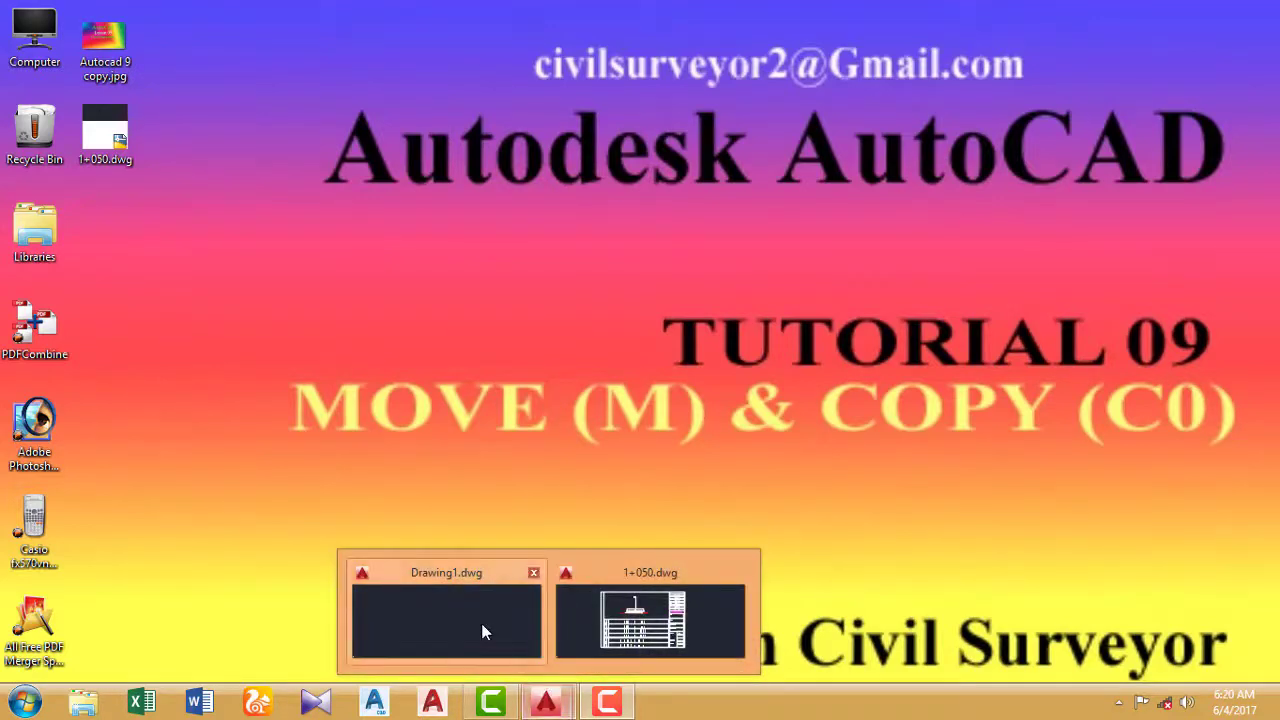
# Step: Bring the Drawing1 drawing window to the front from the AutoCAD taskbar thumbnail
pyautogui.click(482, 625)
# Step: Maximize the window and set length units to Architectural with 0'-0 1/2" precision via UN
pyautogui.click(1217, 15)
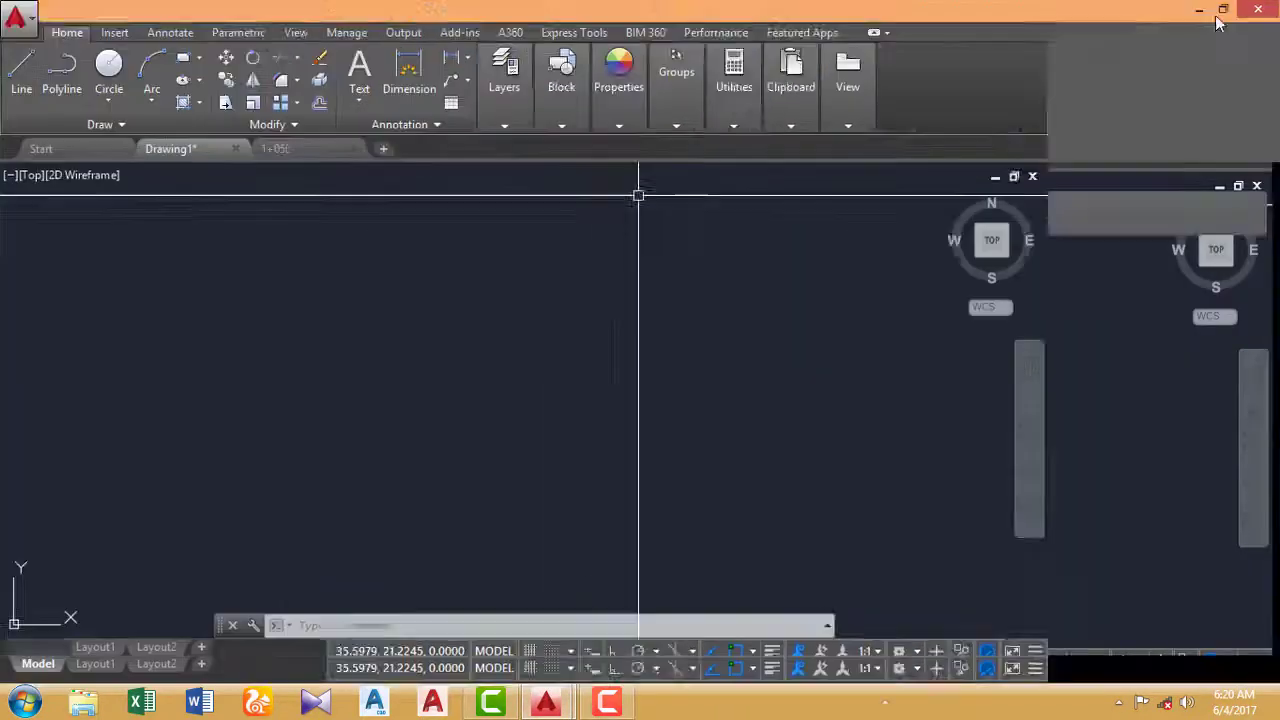
pyautogui.write('un')
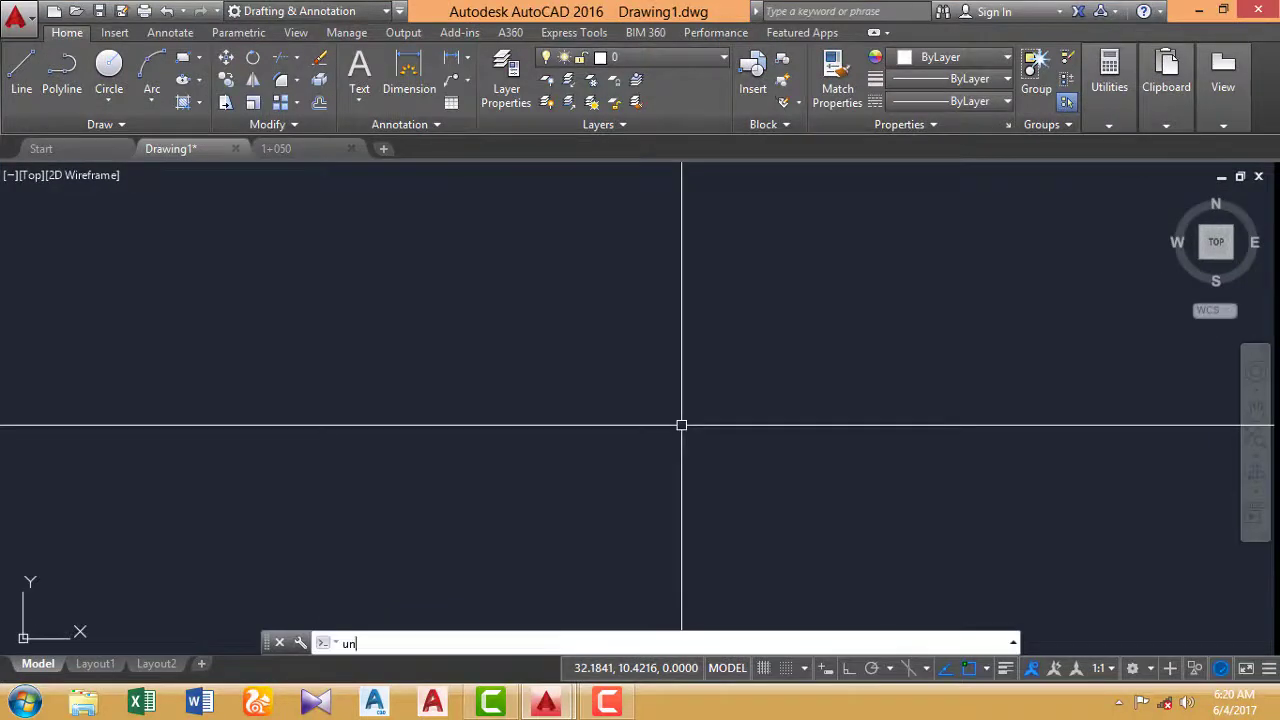
pyautogui.press('Return')
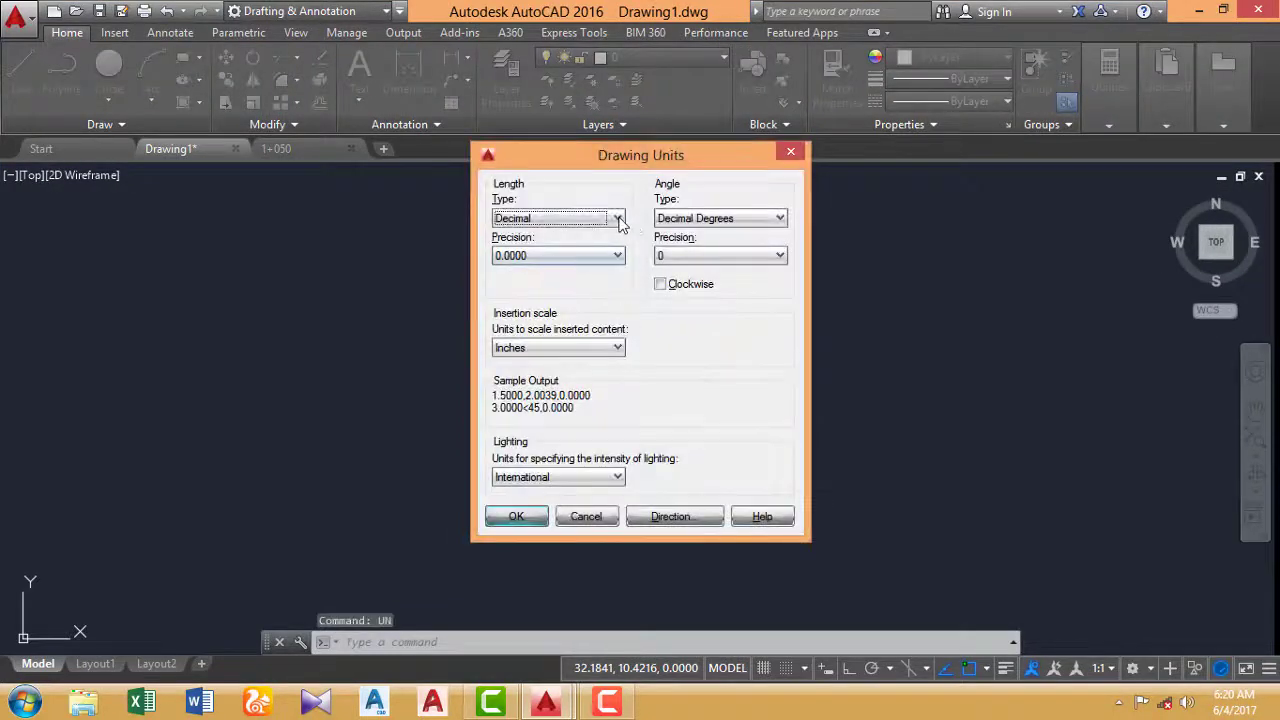
pyautogui.click(617, 218)
pyautogui.click(524, 239)
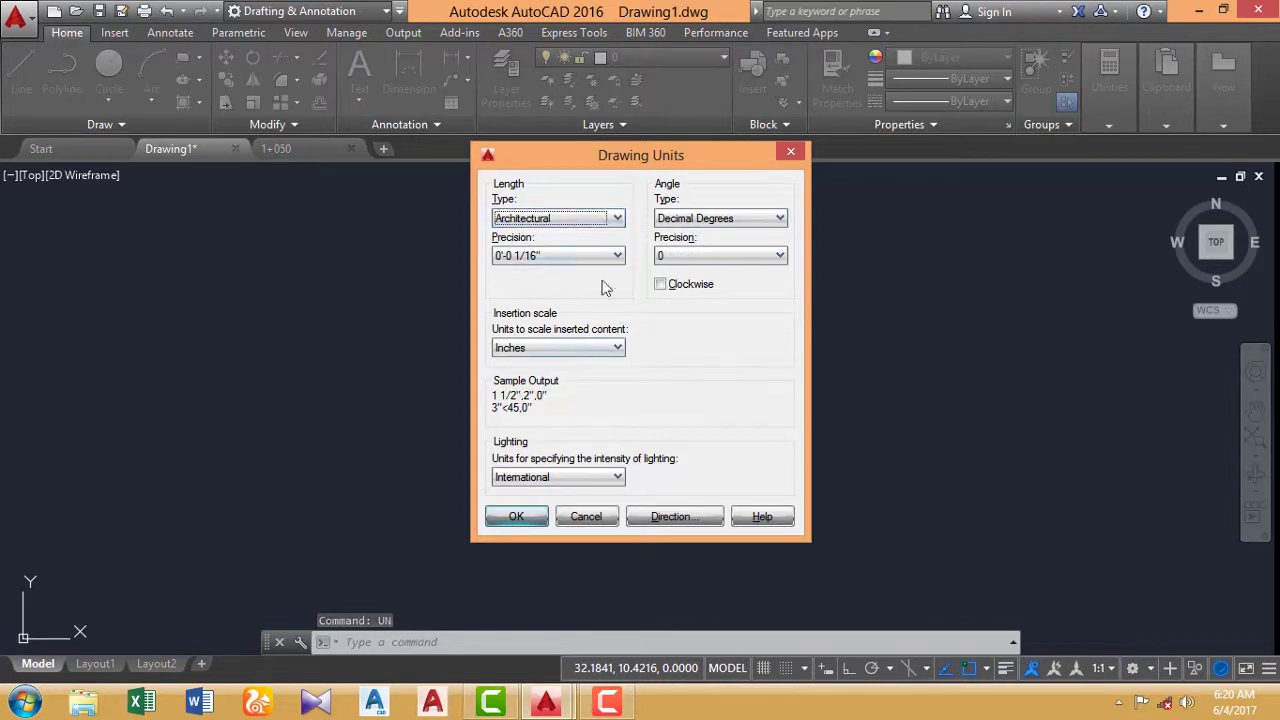
pyautogui.click(610, 258)
pyautogui.click(522, 286)
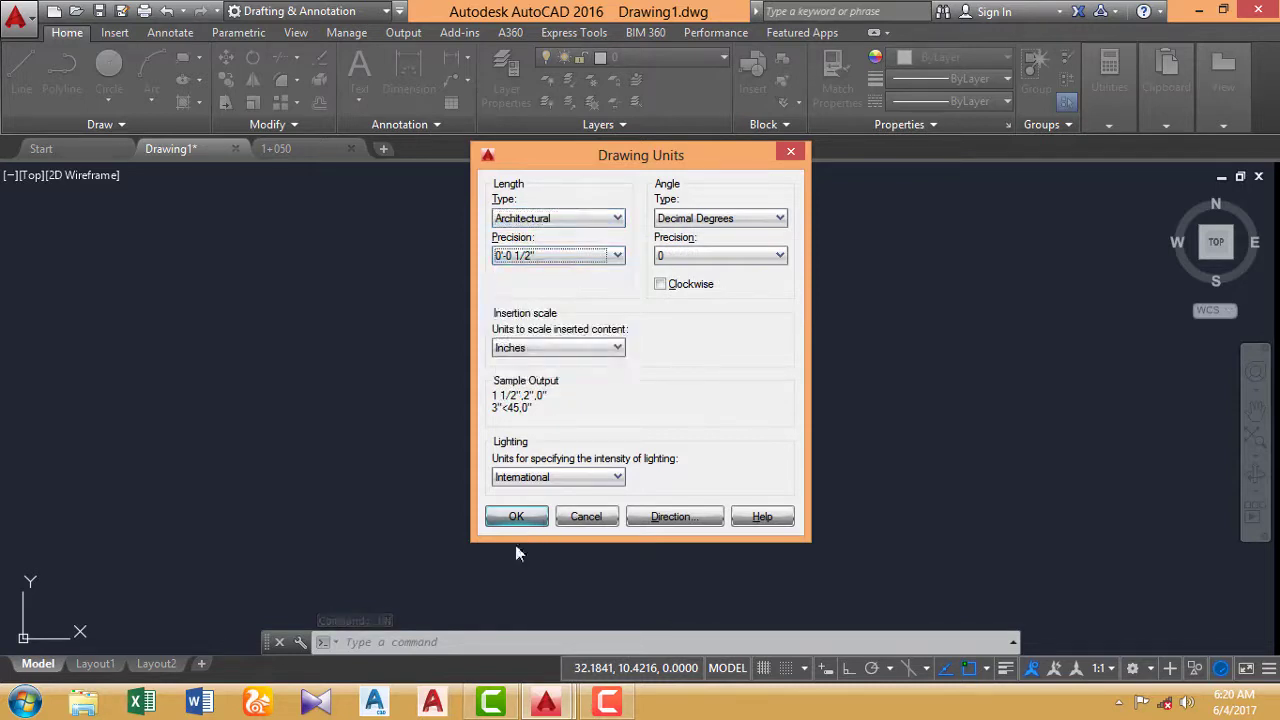
pyautogui.click(513, 519)
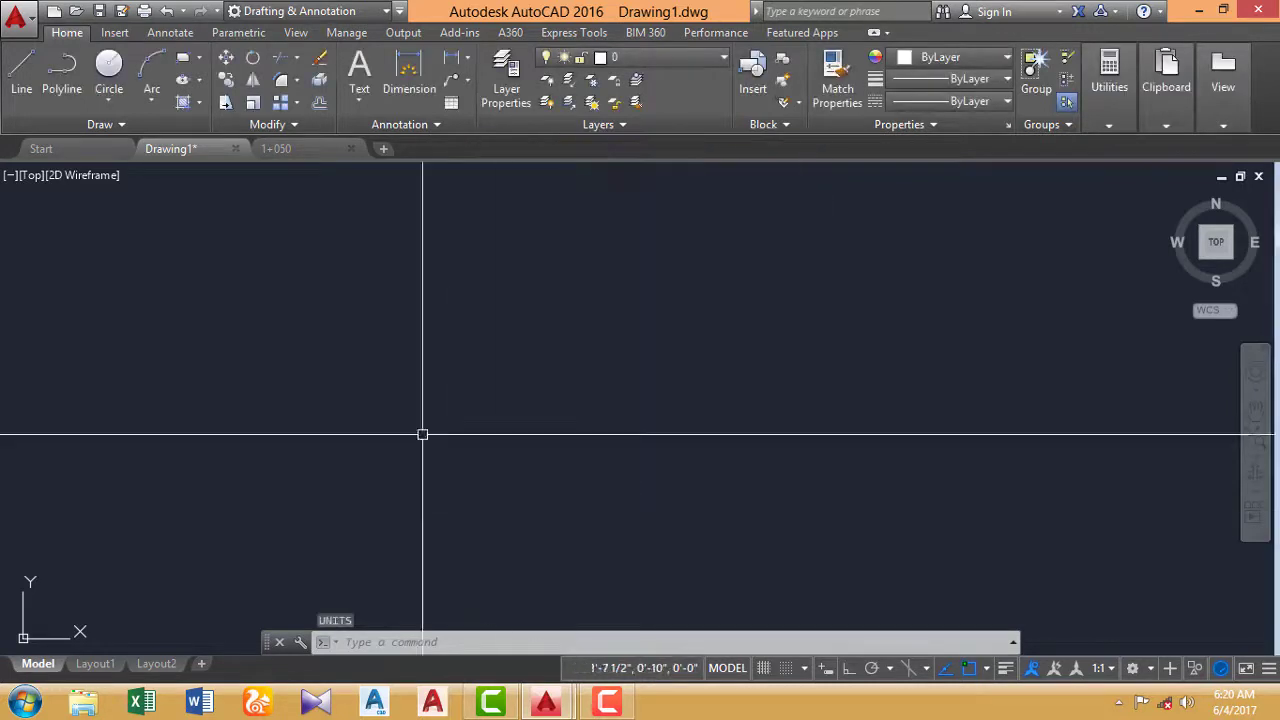
pyautogui.click(112, 76)
# Step: Draw a small circle and a rectangle to its right
pyautogui.click(268, 346)
pyautogui.click(293, 346)
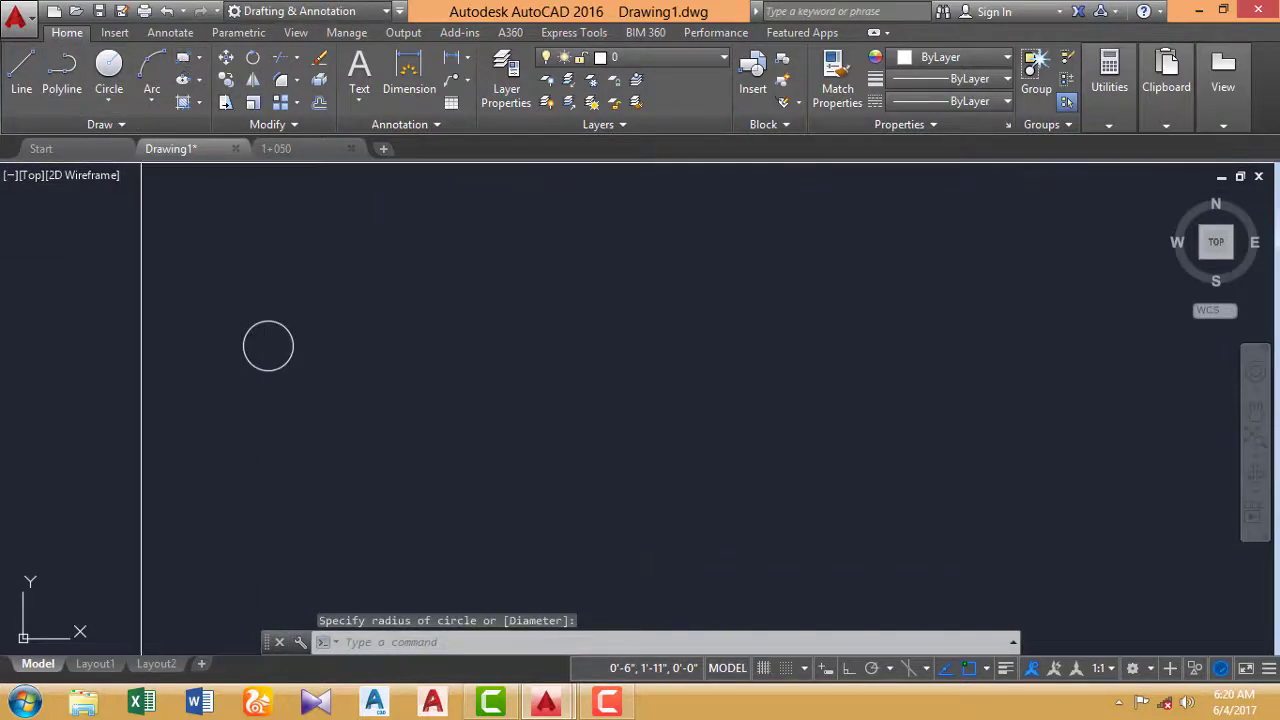
pyautogui.click(183, 57)
pyautogui.click(425, 294)
pyautogui.click(536, 362)
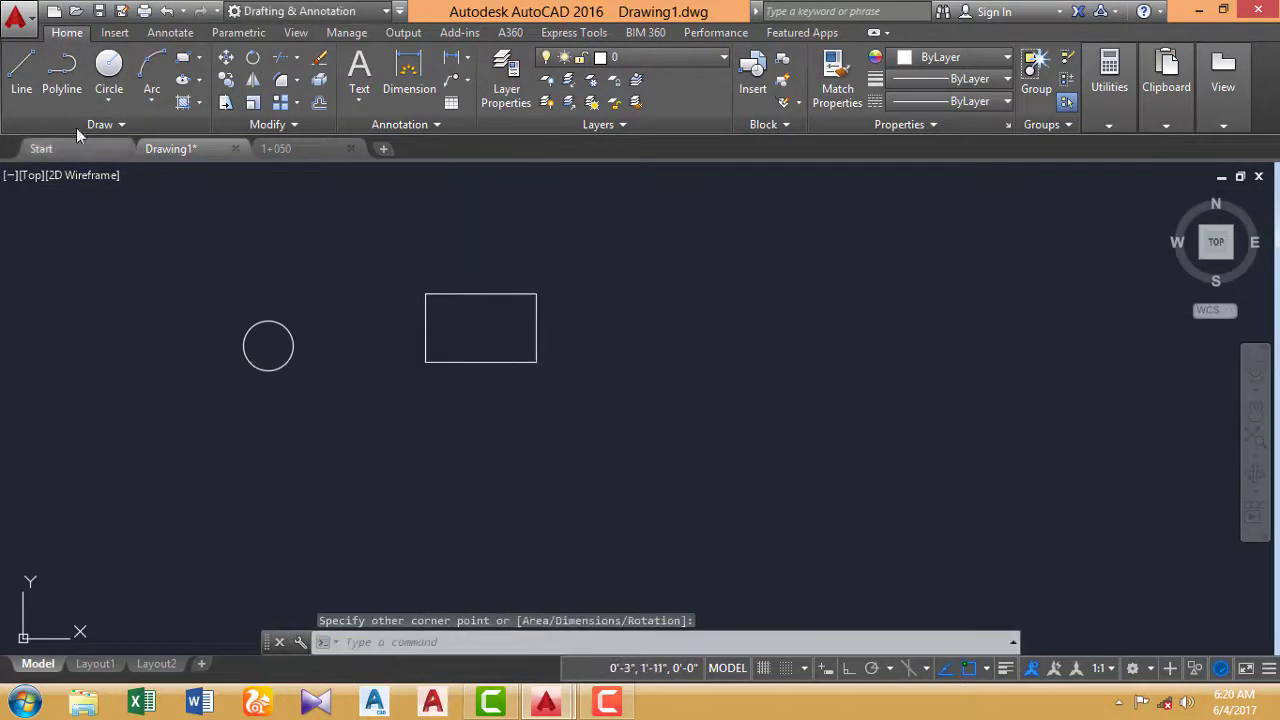
# Step: Add a smaller circle on the first circle's centre and start the MOVE command
pyautogui.click(107, 82)
pyautogui.scroll(4, 266, 358)
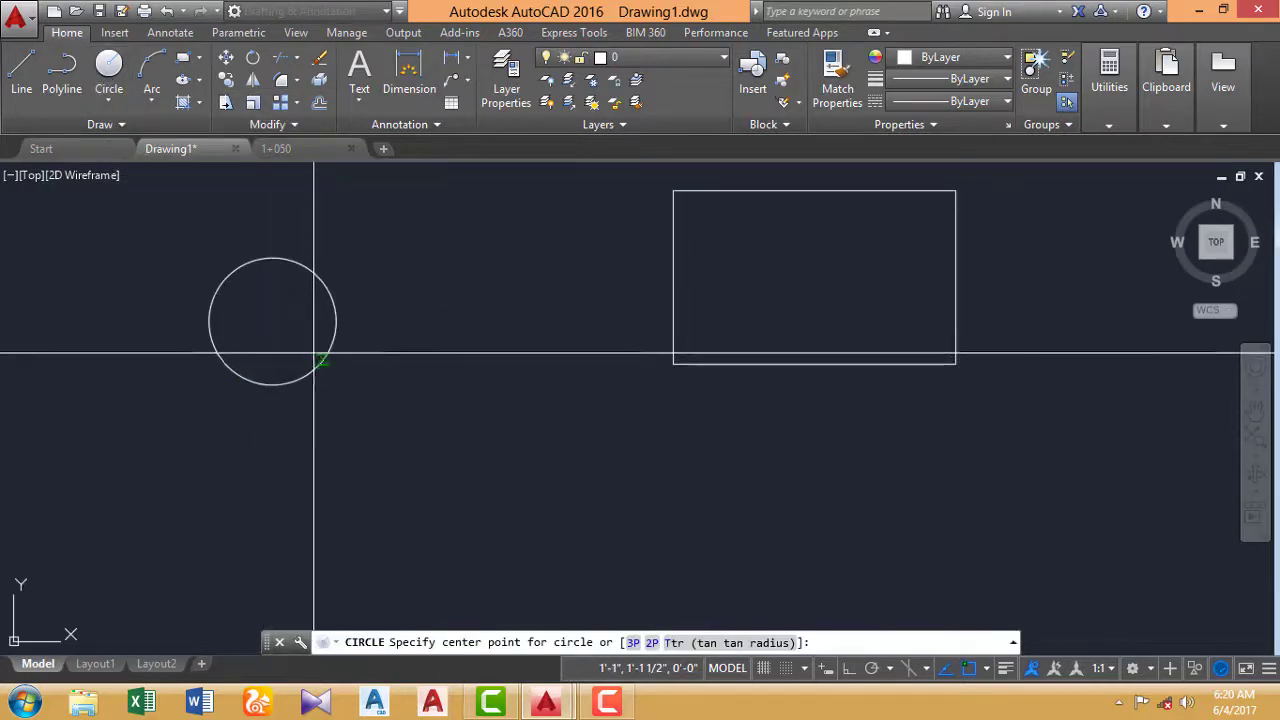
pyautogui.click(272, 321)
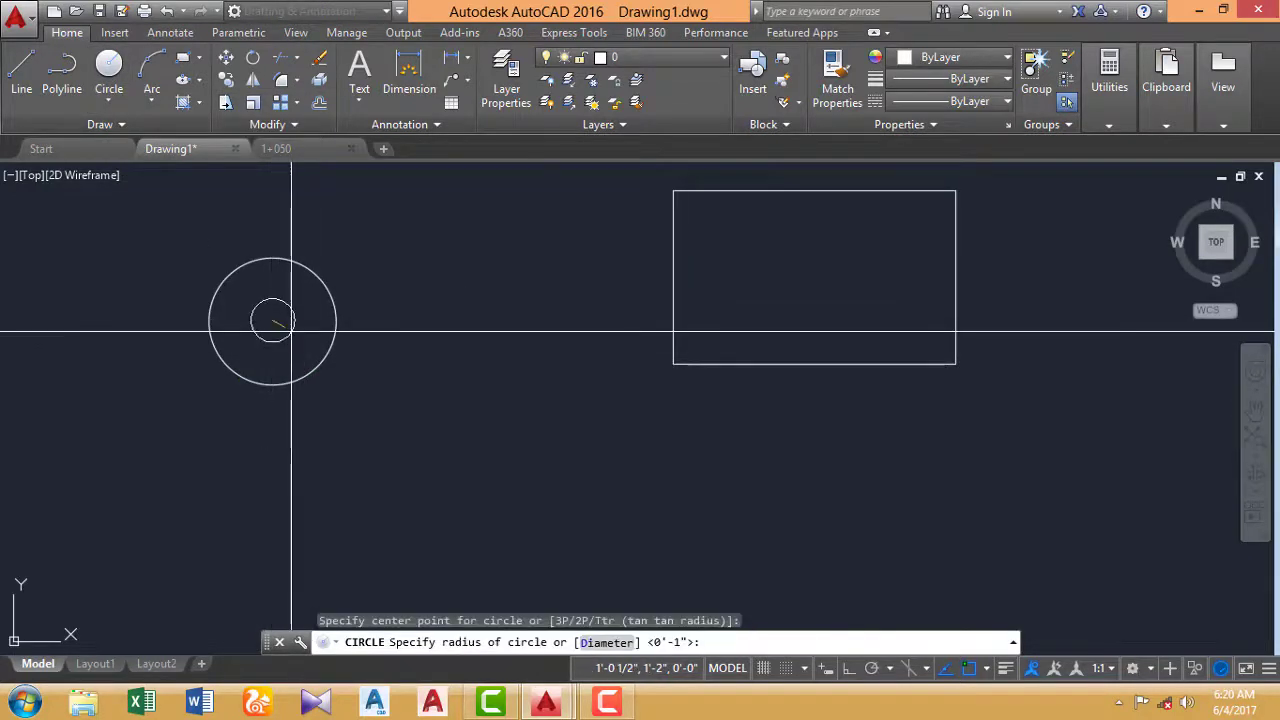
pyautogui.click(296, 343)
pyautogui.scroll(-4, 400, 360)
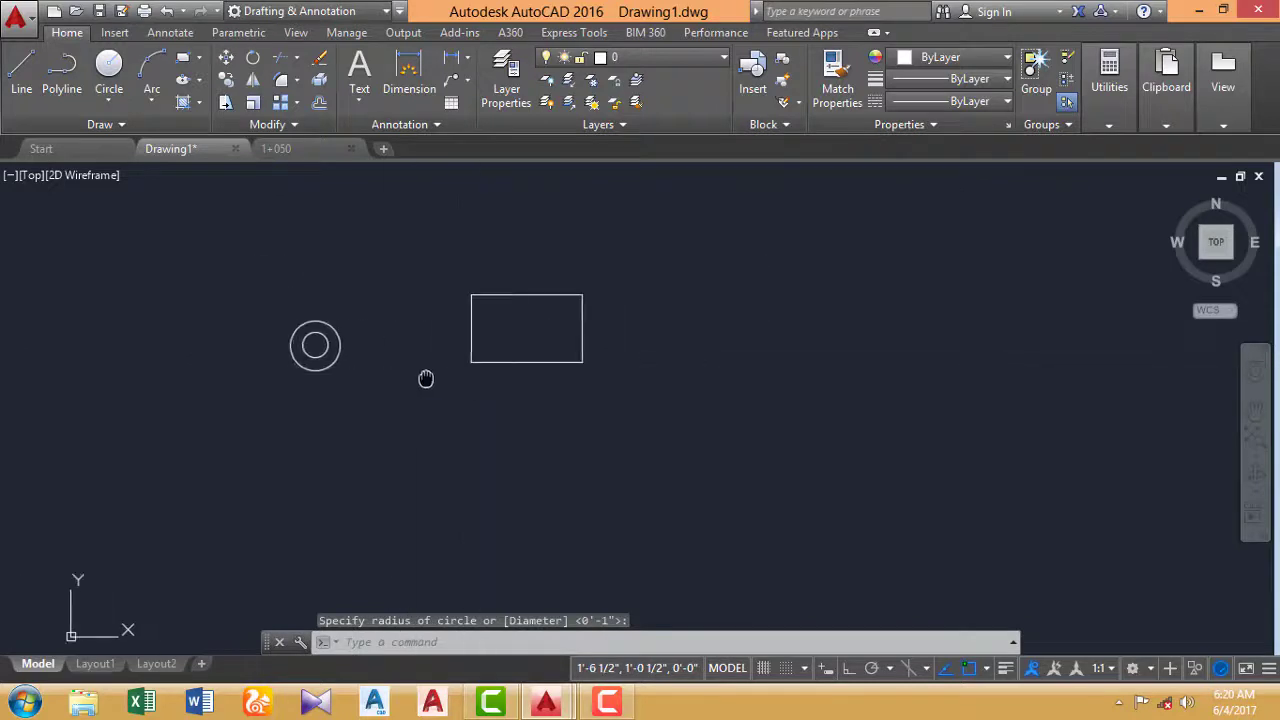
pyautogui.moveTo(426, 377); pyautogui.dragTo(400, 366, button='middle')
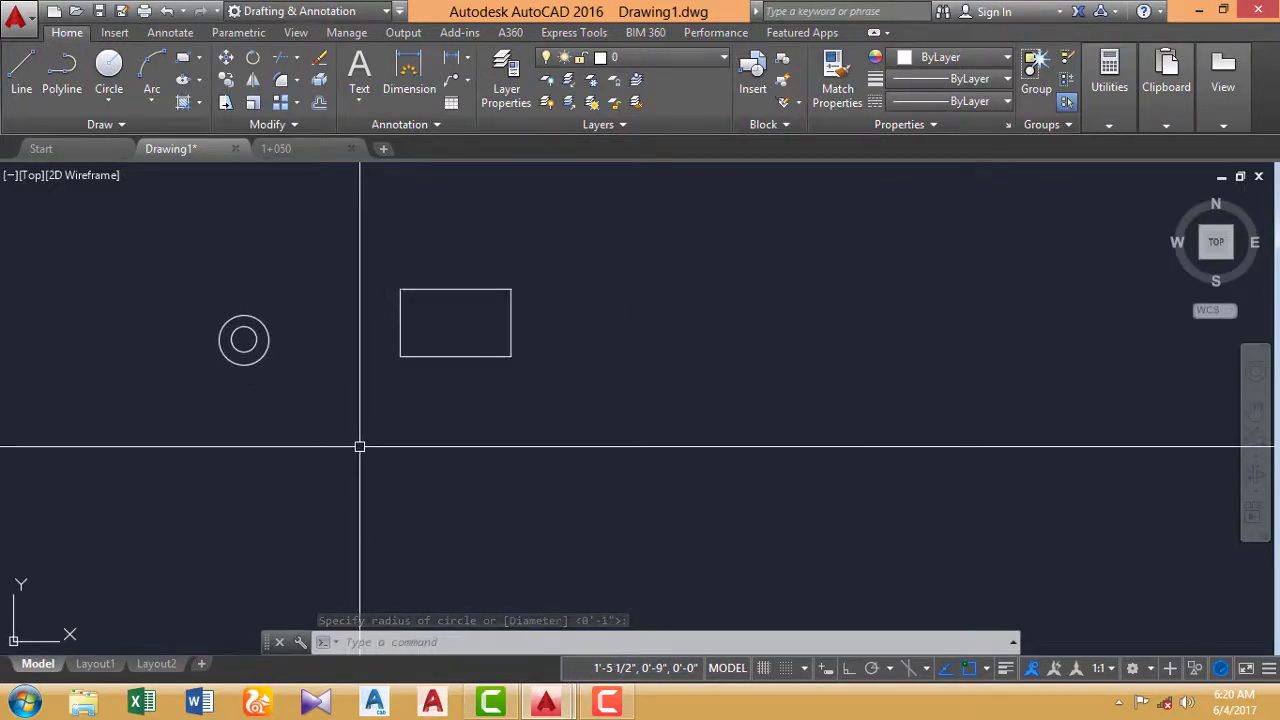
pyautogui.write('m')
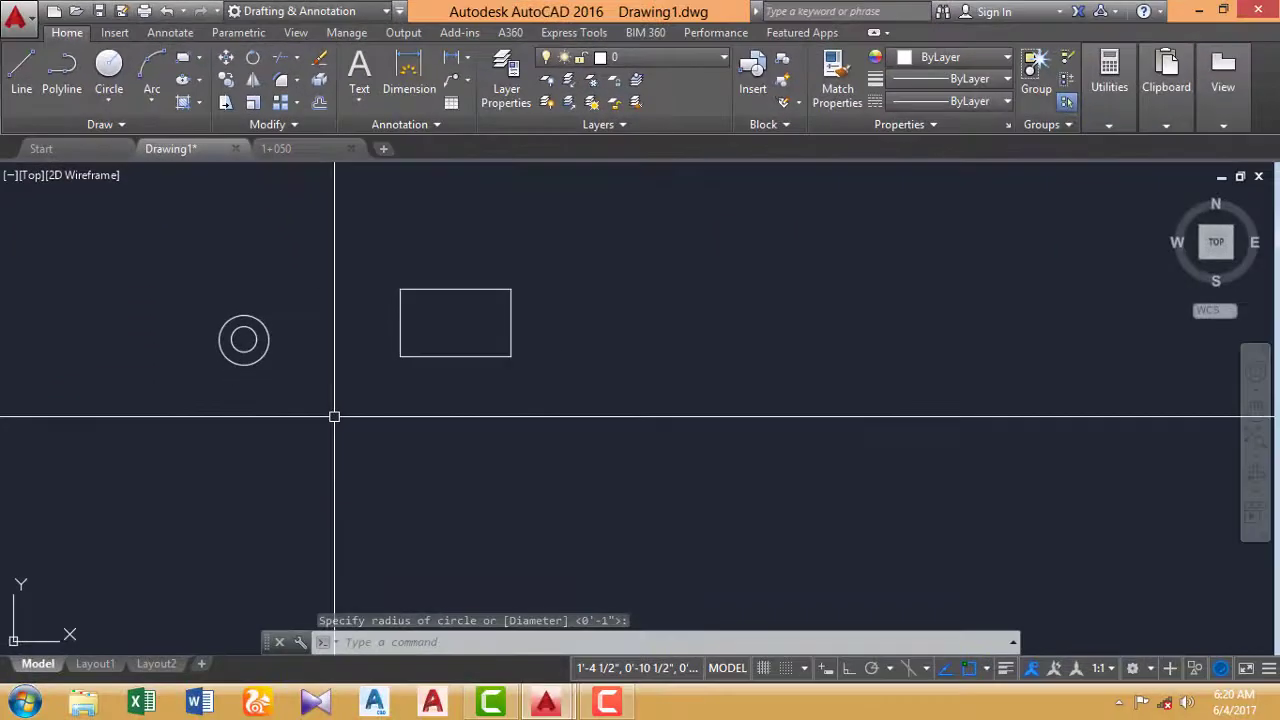
pyautogui.write('m')
pyautogui.press('Return')
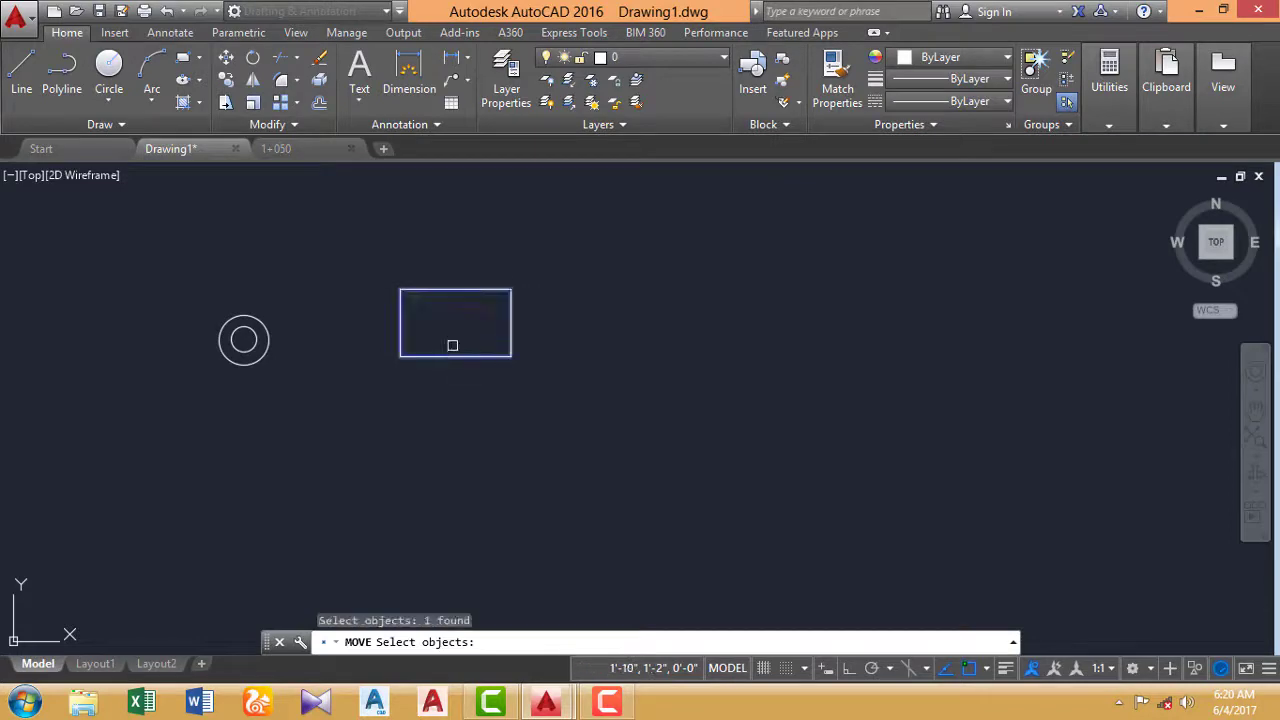
# Step: Move the rectangle from its lower-left corner further to the right
pyautogui.press('Return')
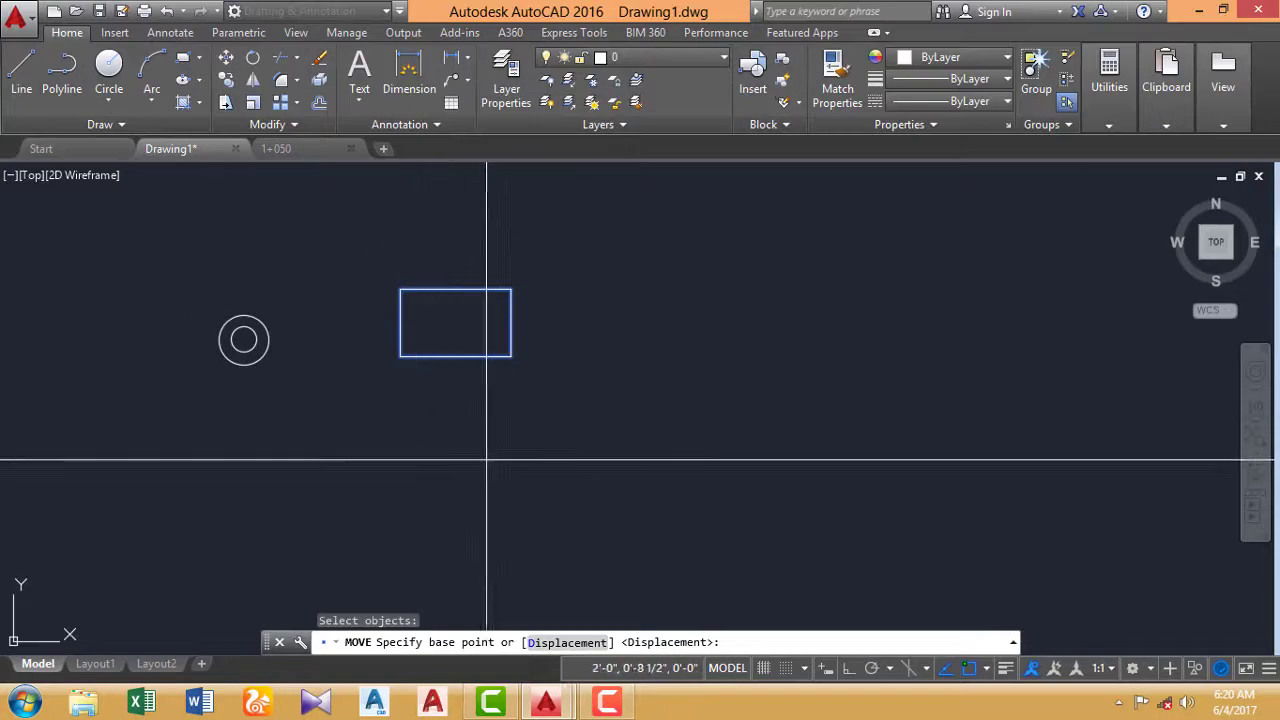
pyautogui.click(400, 356)
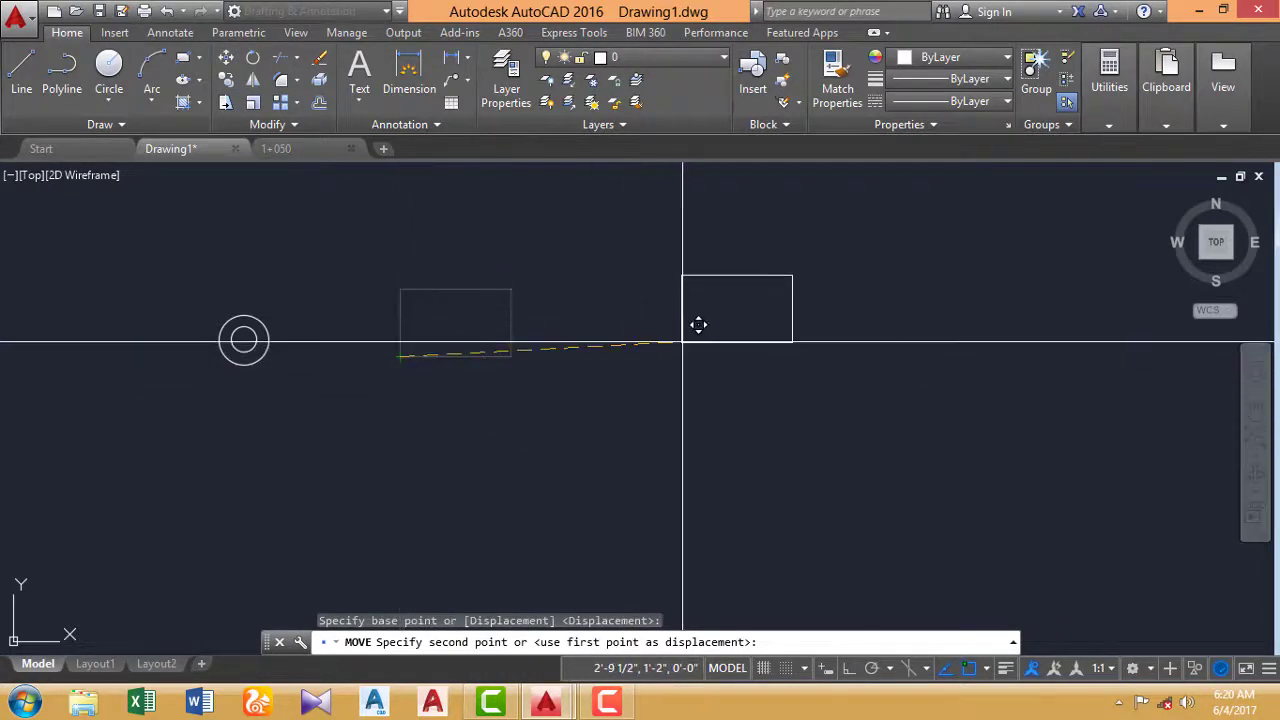
pyautogui.click(682, 341)
# Step: Window-select the rectangle and move it back toward the left
pyautogui.write('m')
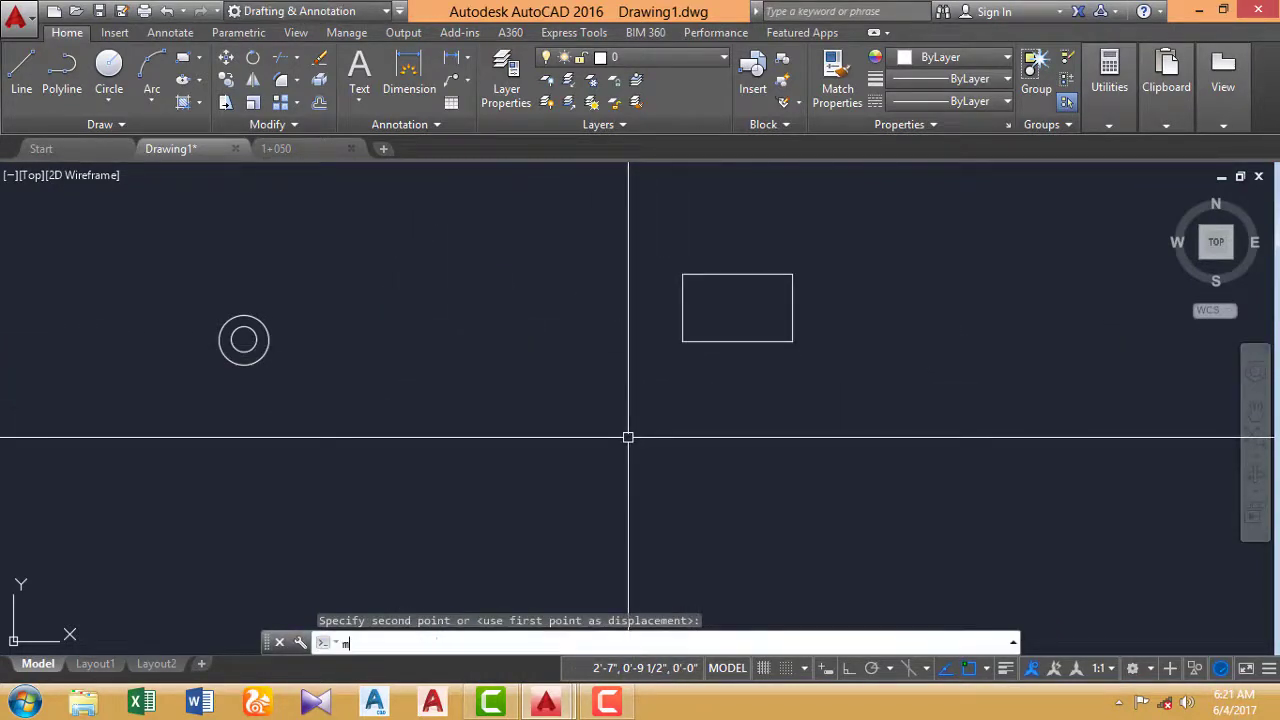
pyautogui.press('Return')
pyautogui.click(843, 395)
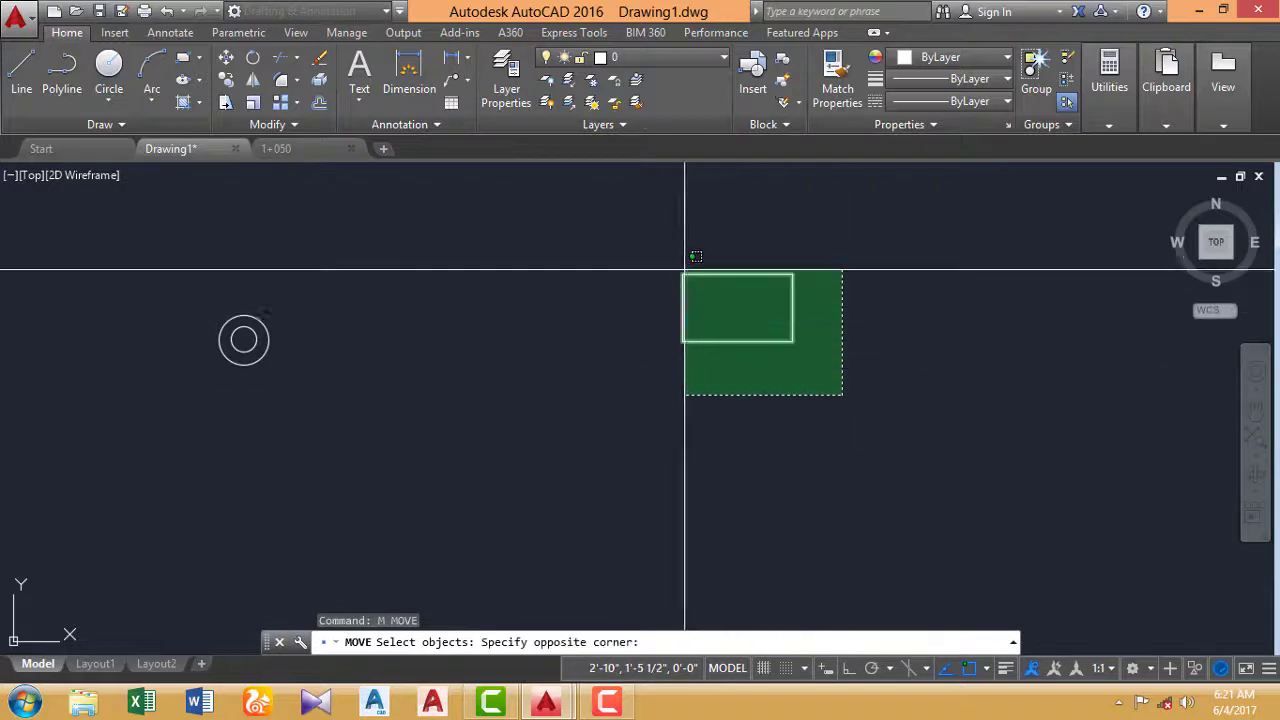
pyautogui.click(635, 237)
pyautogui.press('Return')
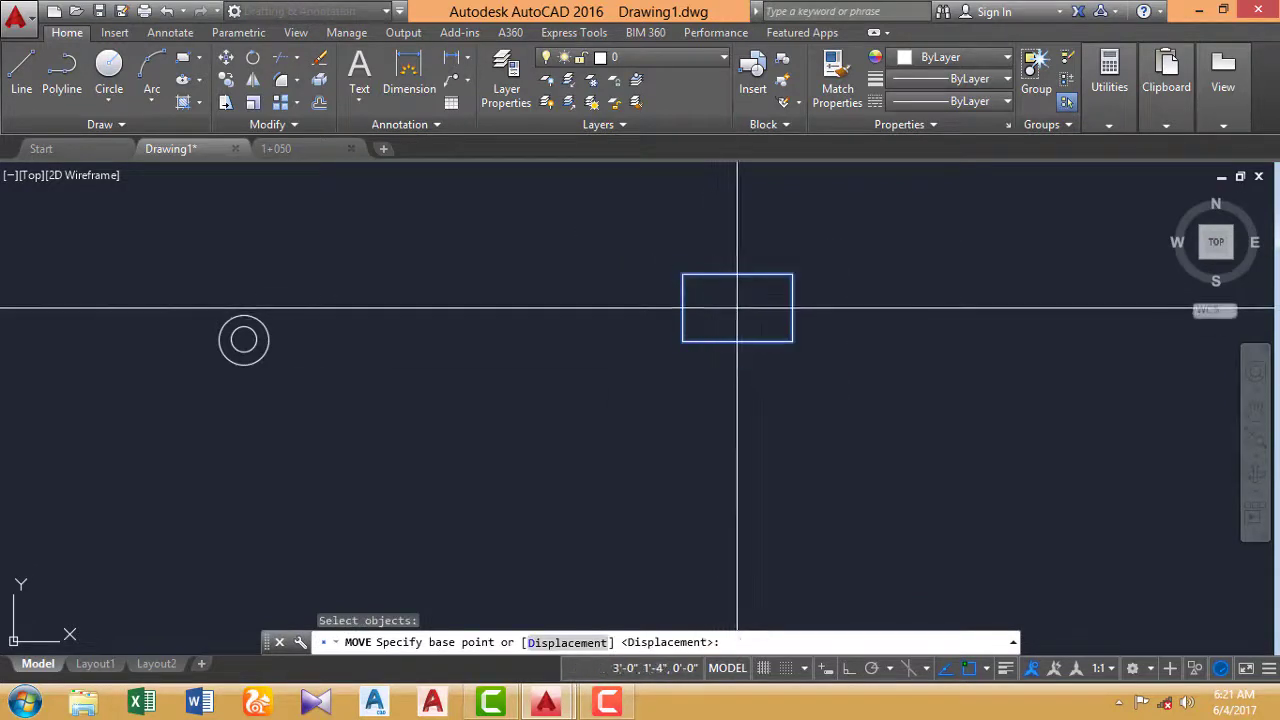
pyautogui.click(737, 309)
pyautogui.click(479, 360)
# Step: Move the rectangle up and to the right of its old spot, then reframe the view
pyautogui.press('Return')
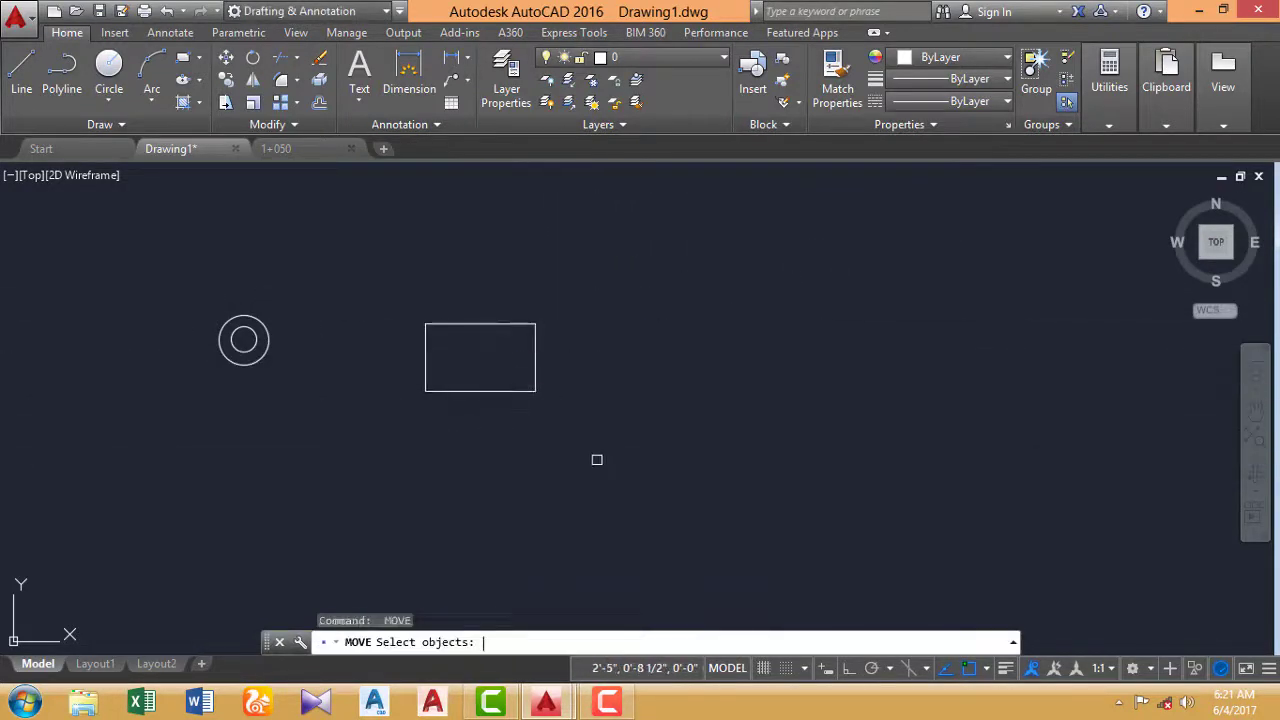
pyautogui.click(623, 443)
pyautogui.click(429, 318)
pyautogui.press('Return')
pyautogui.click(471, 340)
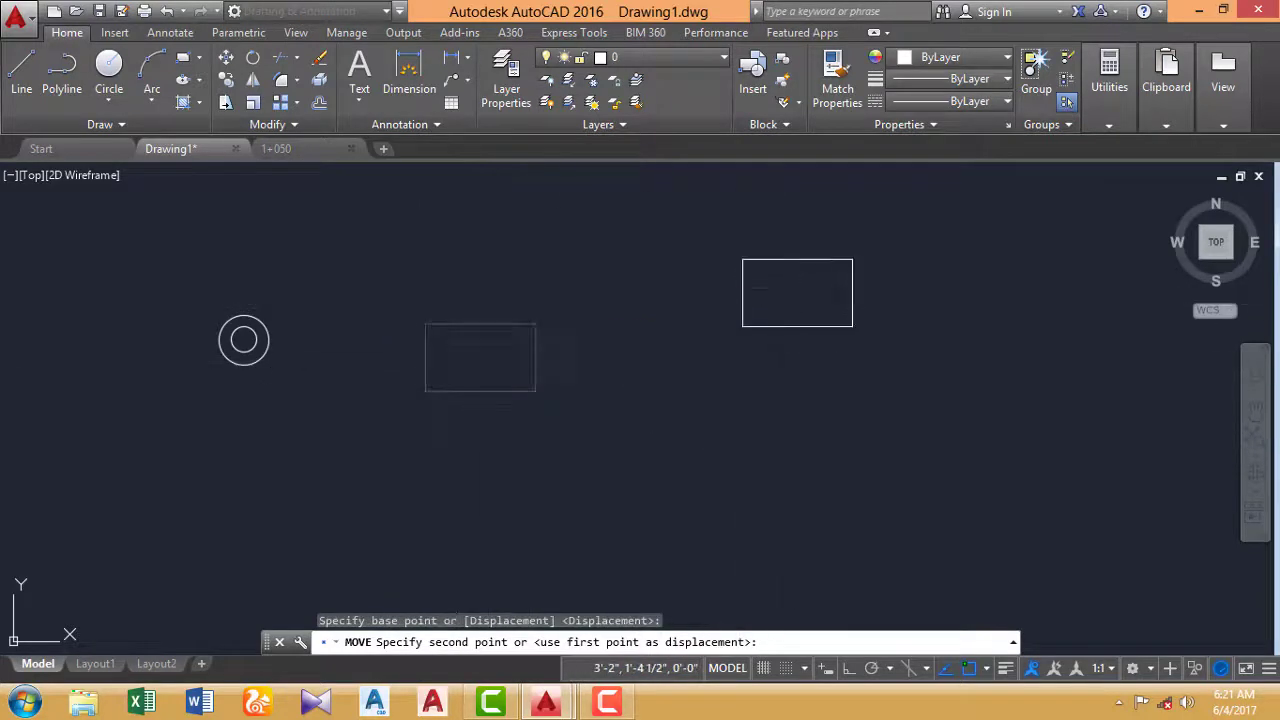
pyautogui.click(789, 276)
pyautogui.moveTo(743, 335); pyautogui.dragTo(556, 392, button='middle')
pyautogui.scroll(-2, 556, 392)
pyautogui.scroll(-2, 574, 363)
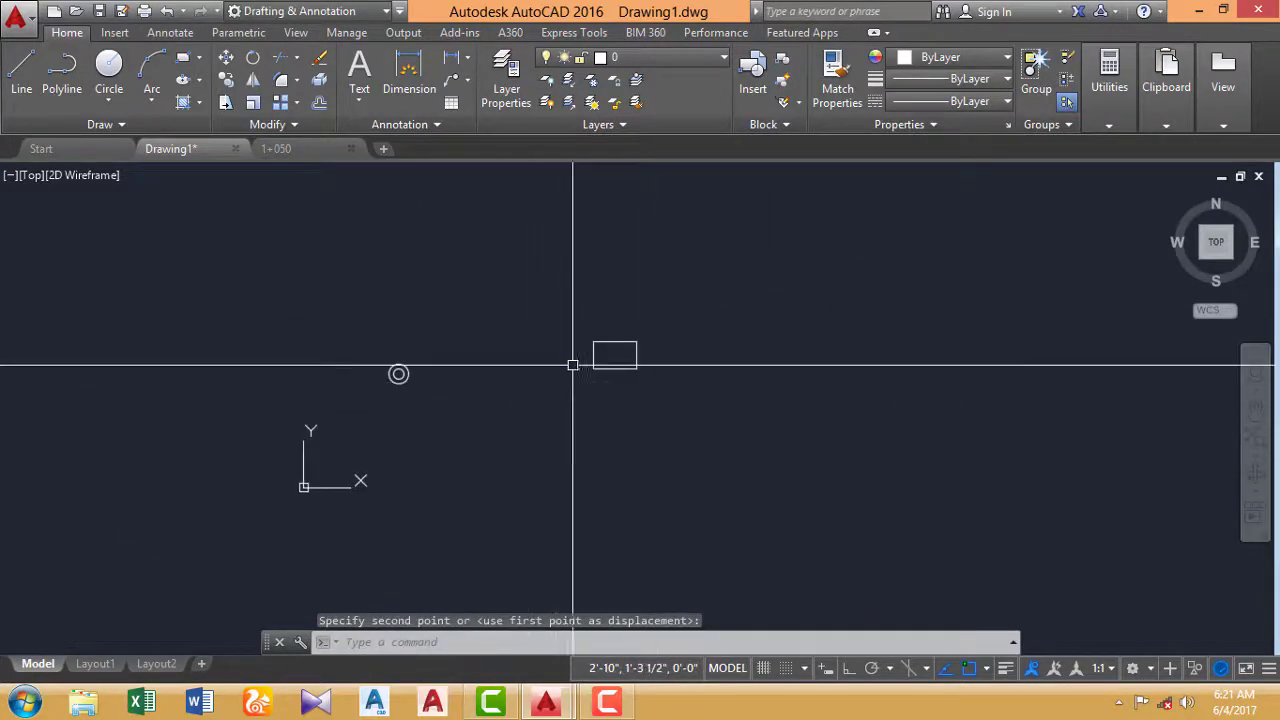
pyautogui.scroll(4, 631, 357)
pyautogui.scroll(2, 667, 361)
pyautogui.scroll(-4, 667, 361)
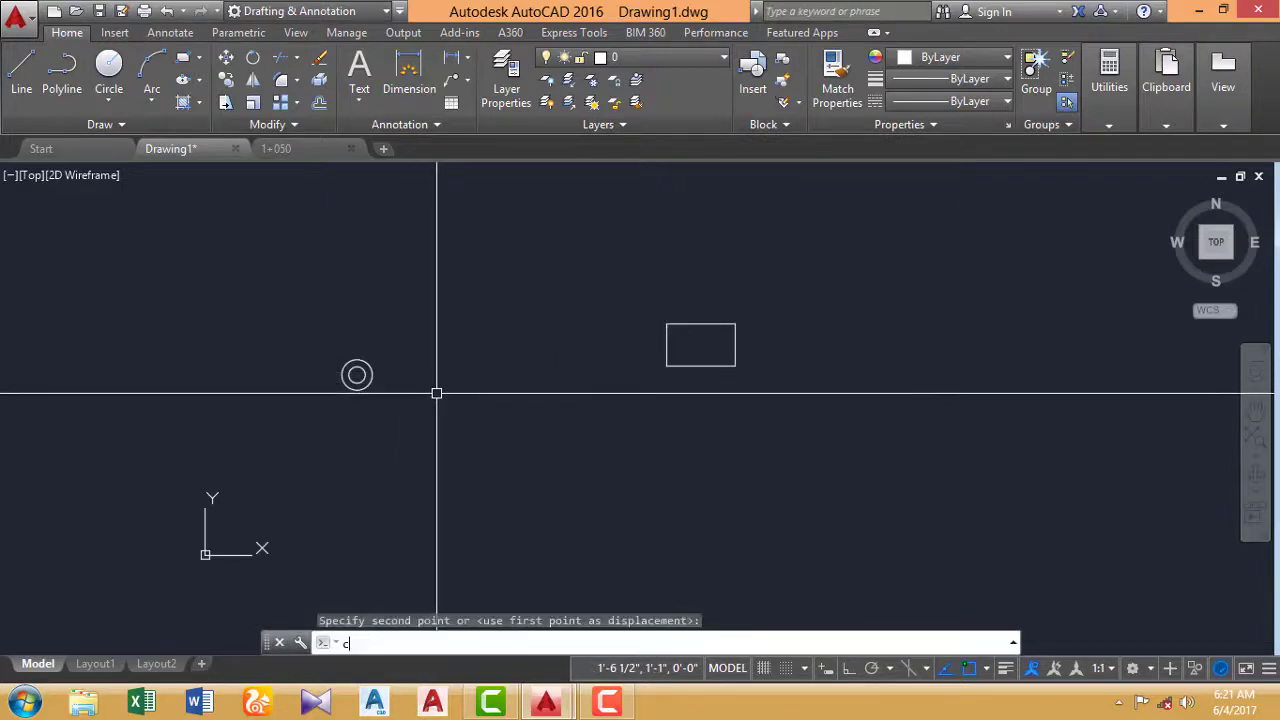
# Step: Copy the rectangle from a bottom-edge base point to fourteen spots around the drawing
pyautogui.write('co')
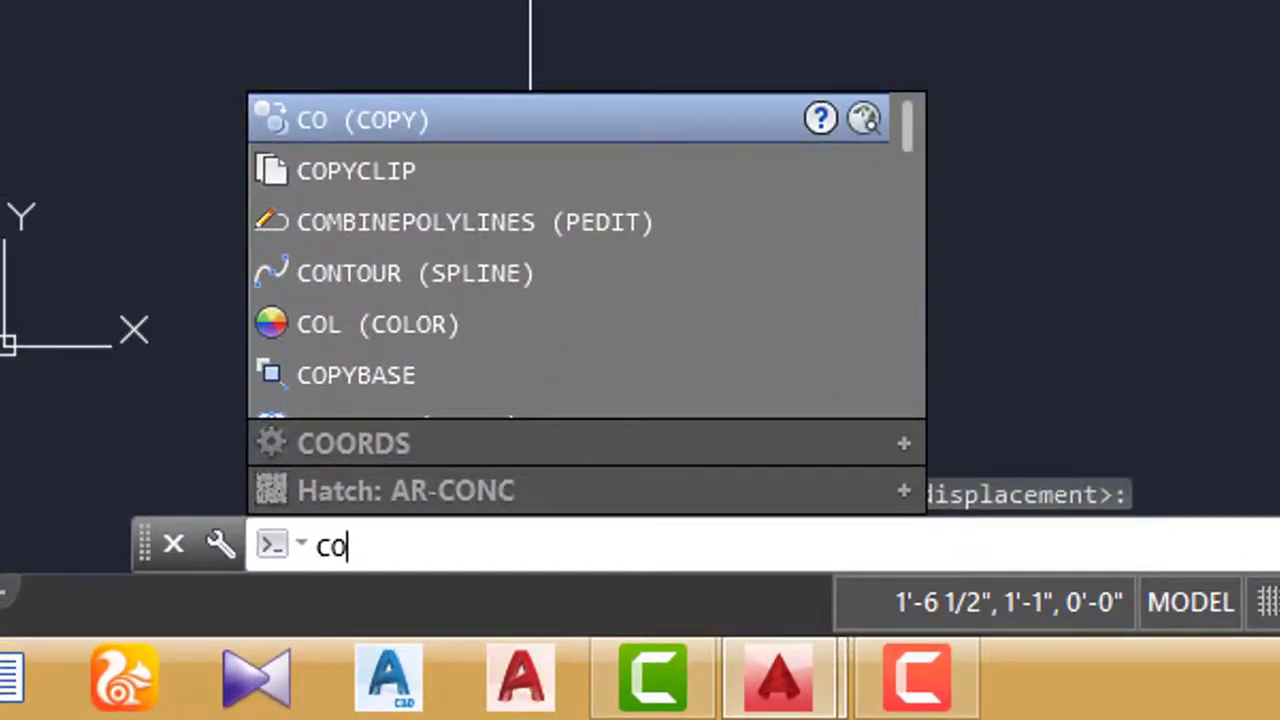
pyautogui.press('Return')
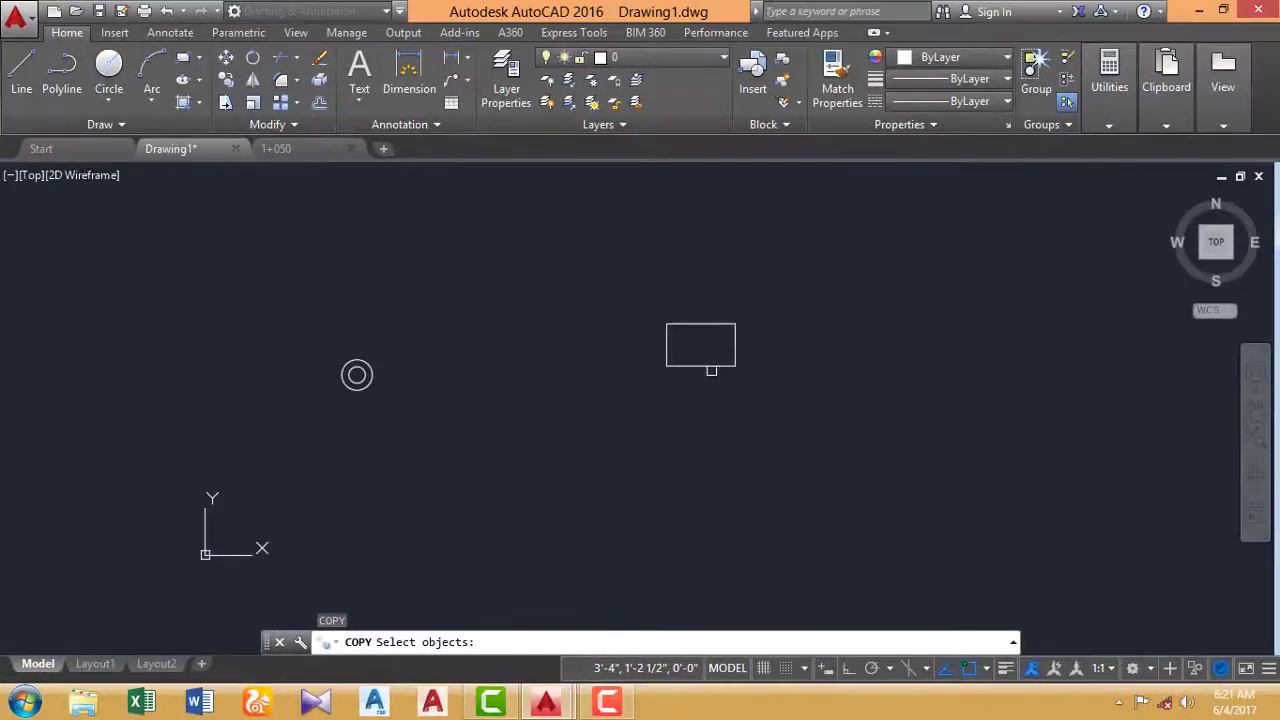
pyautogui.press('Return')
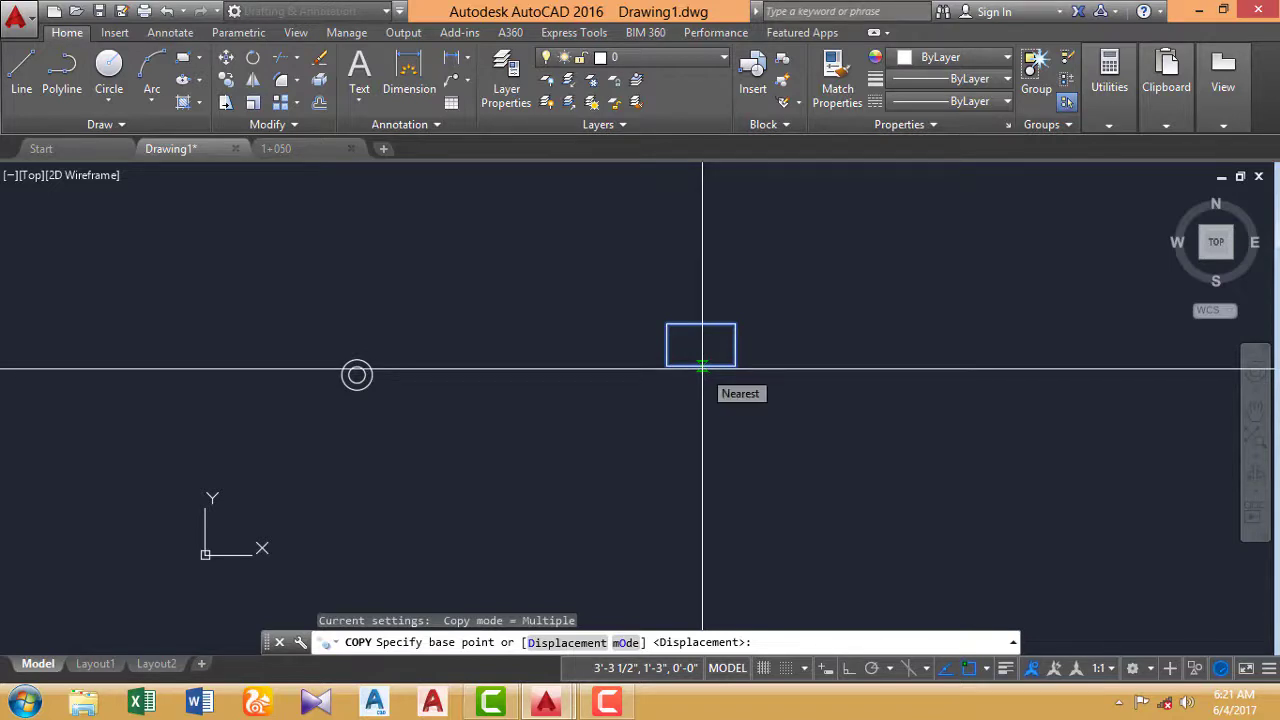
pyautogui.click(702, 366)
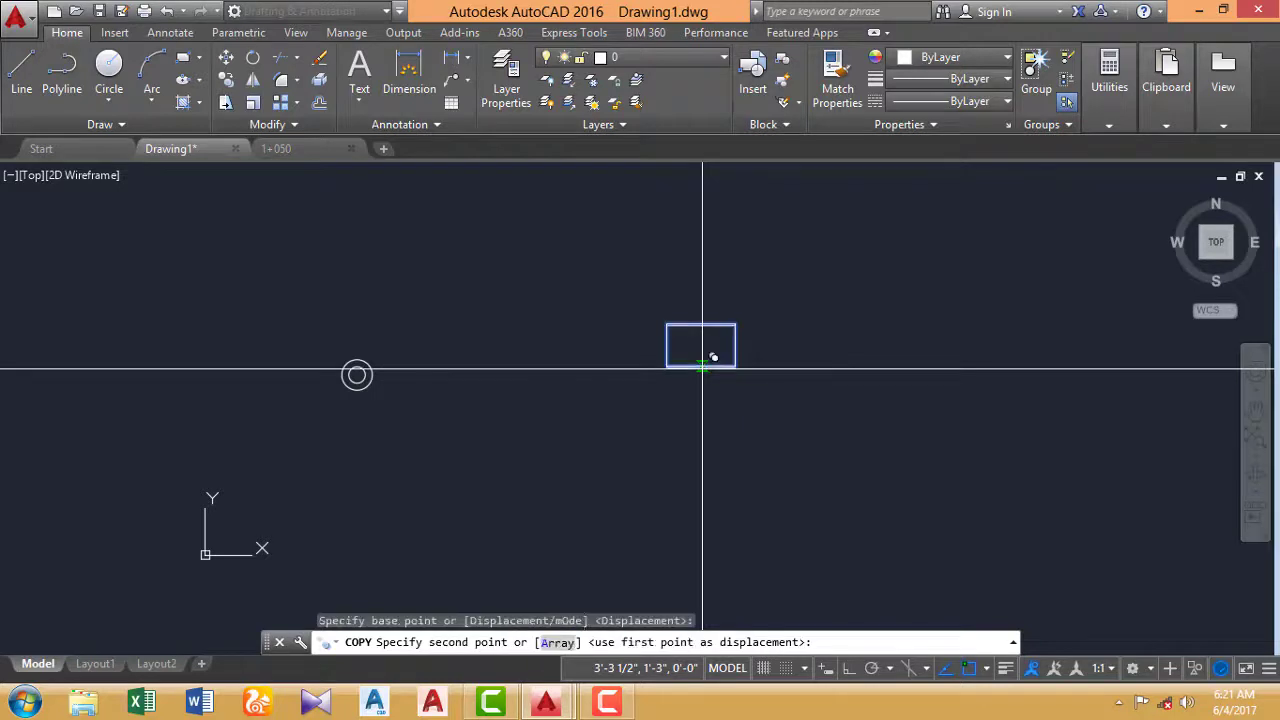
pyautogui.click(597, 366)
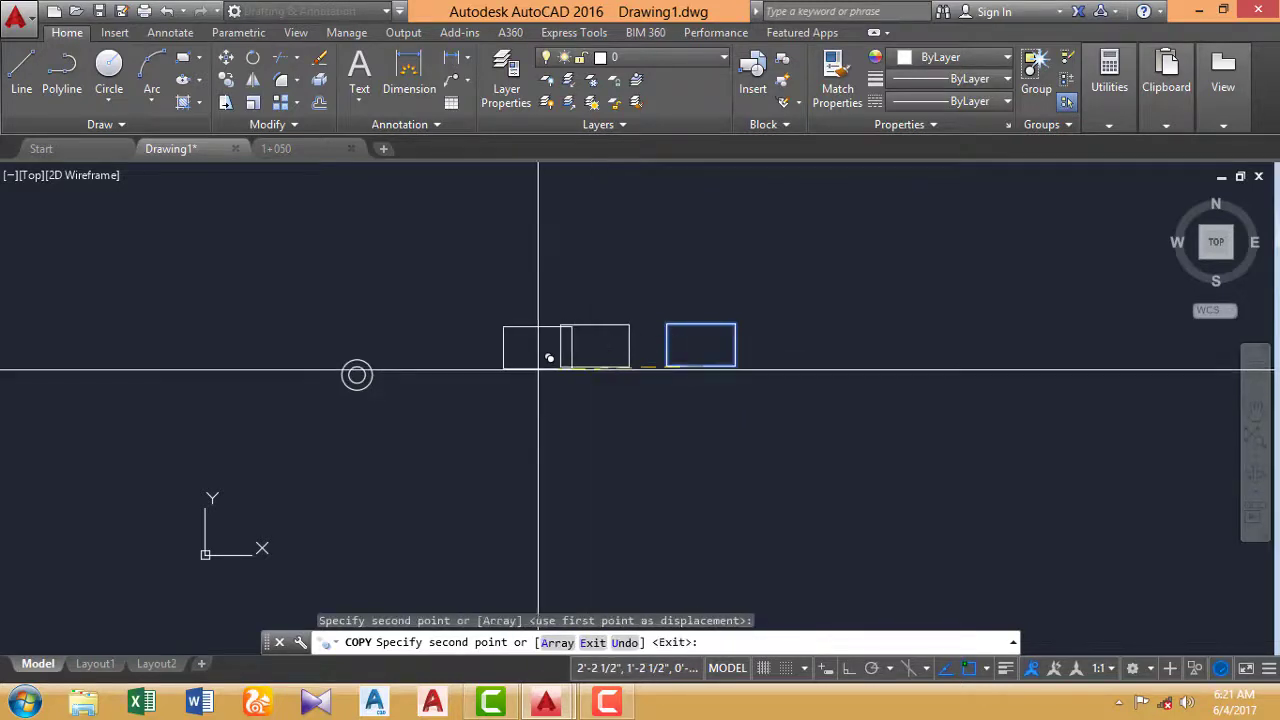
pyautogui.click(501, 371)
pyautogui.click(498, 284)
pyautogui.click(591, 271)
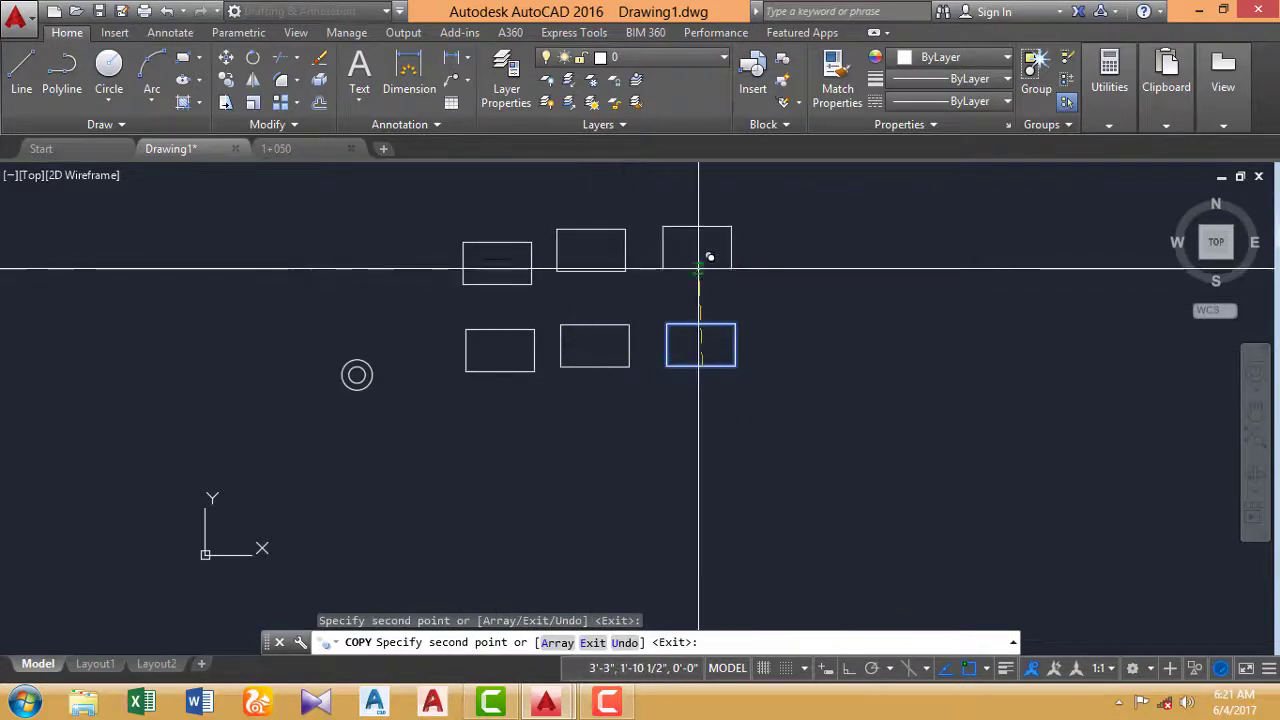
pyautogui.click(697, 268)
pyautogui.click(843, 315)
pyautogui.click(851, 432)
pyautogui.click(726, 474)
pyautogui.click(565, 478)
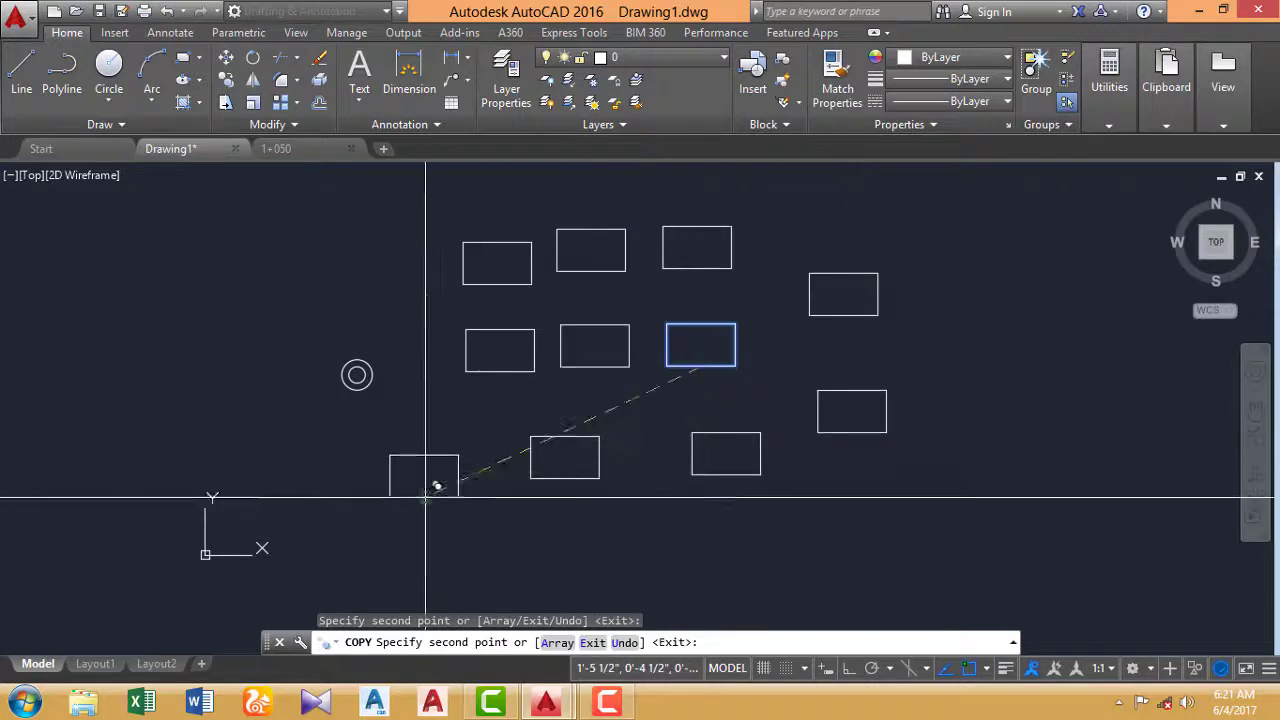
pyautogui.click(425, 497)
pyautogui.click(520, 573)
pyautogui.click(682, 606)
pyautogui.click(894, 551)
pyautogui.click(1001, 470)
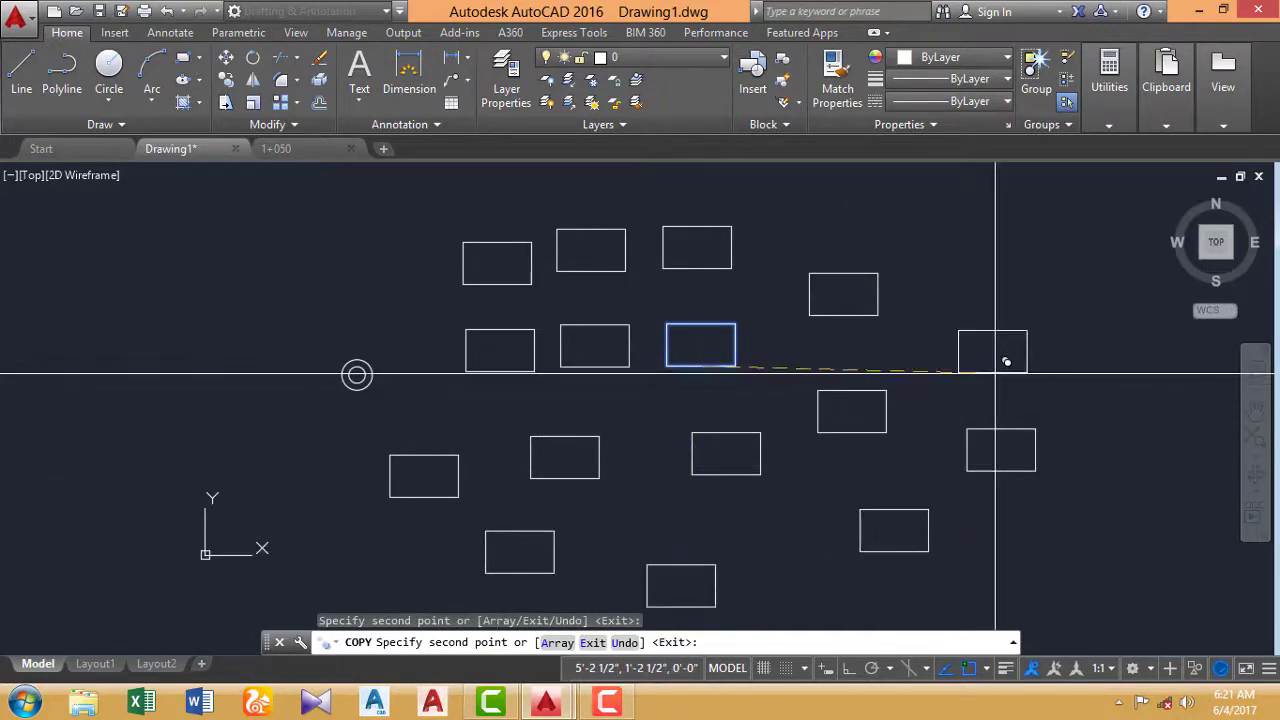
# Step: End the rectangle copying and select the concentric circle pair for a new COPY
pyautogui.press('Escape')
pyautogui.scroll(-5, 900, 360)
pyautogui.scroll(2, 814, 355)
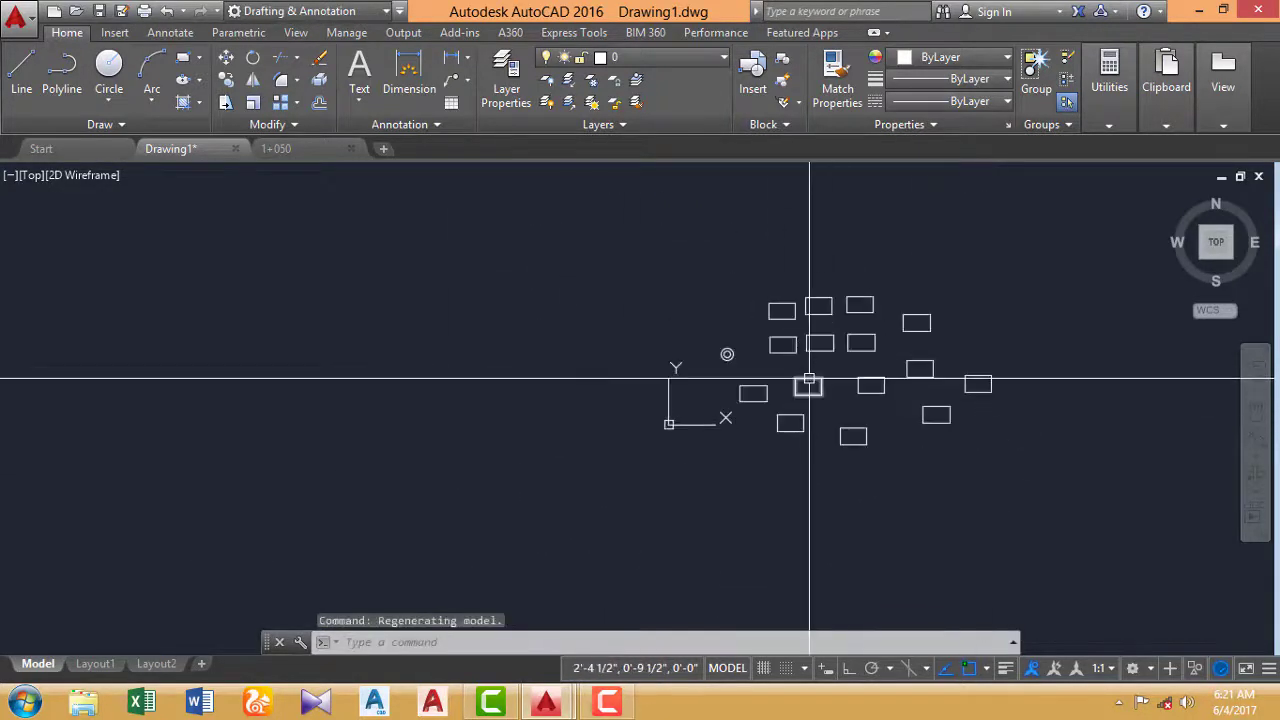
pyautogui.scroll(2, 600, 334)
pyautogui.scroll(4, 587, 317)
pyautogui.scroll(2, 587, 317)
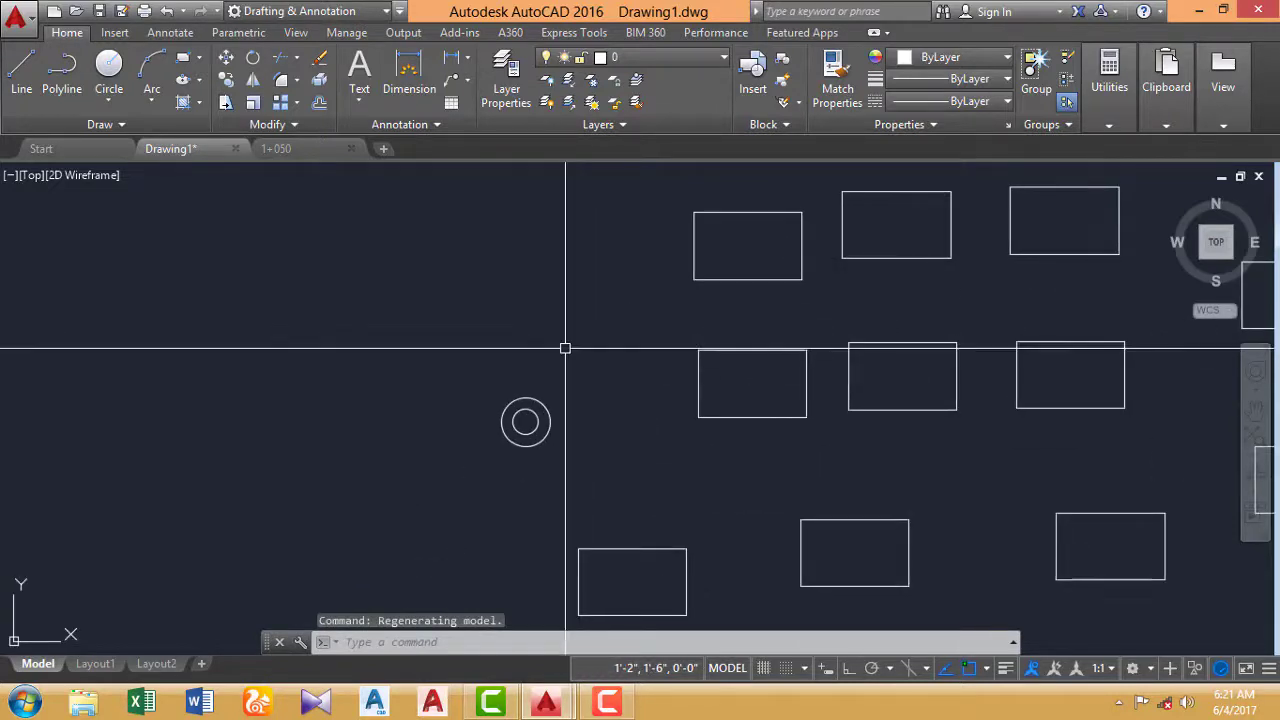
pyautogui.write('c')
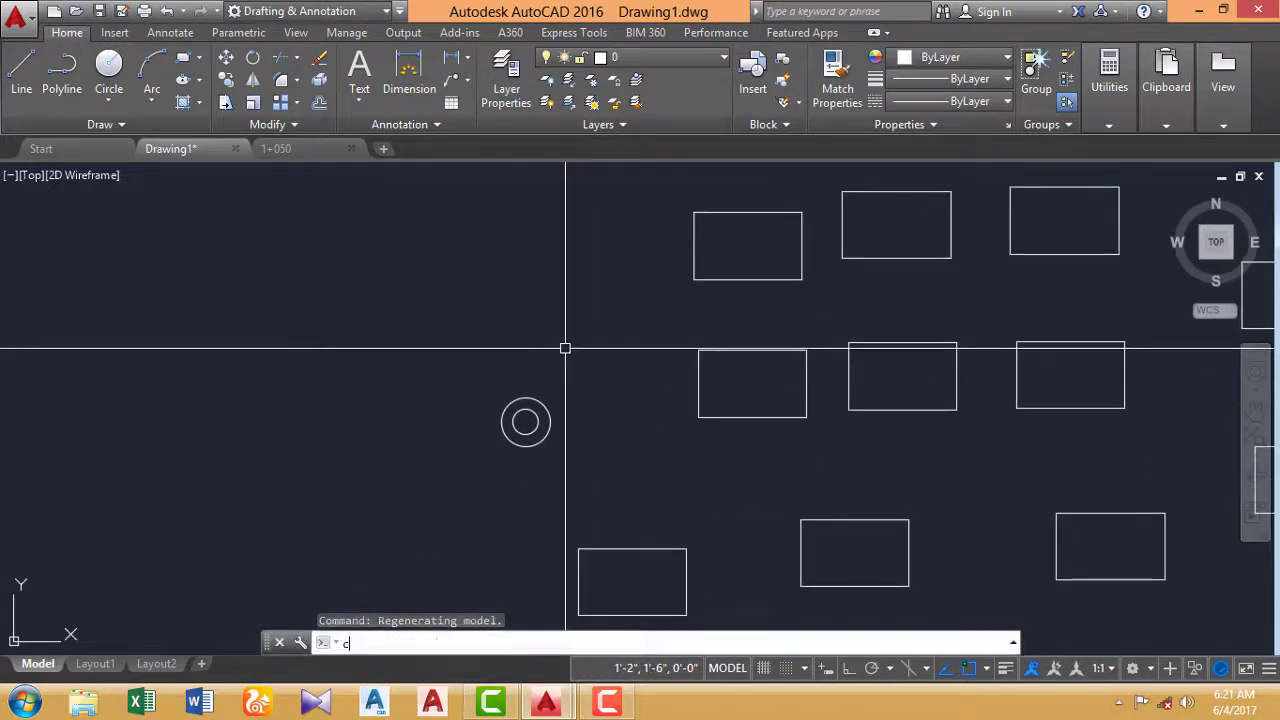
pyautogui.write('o')
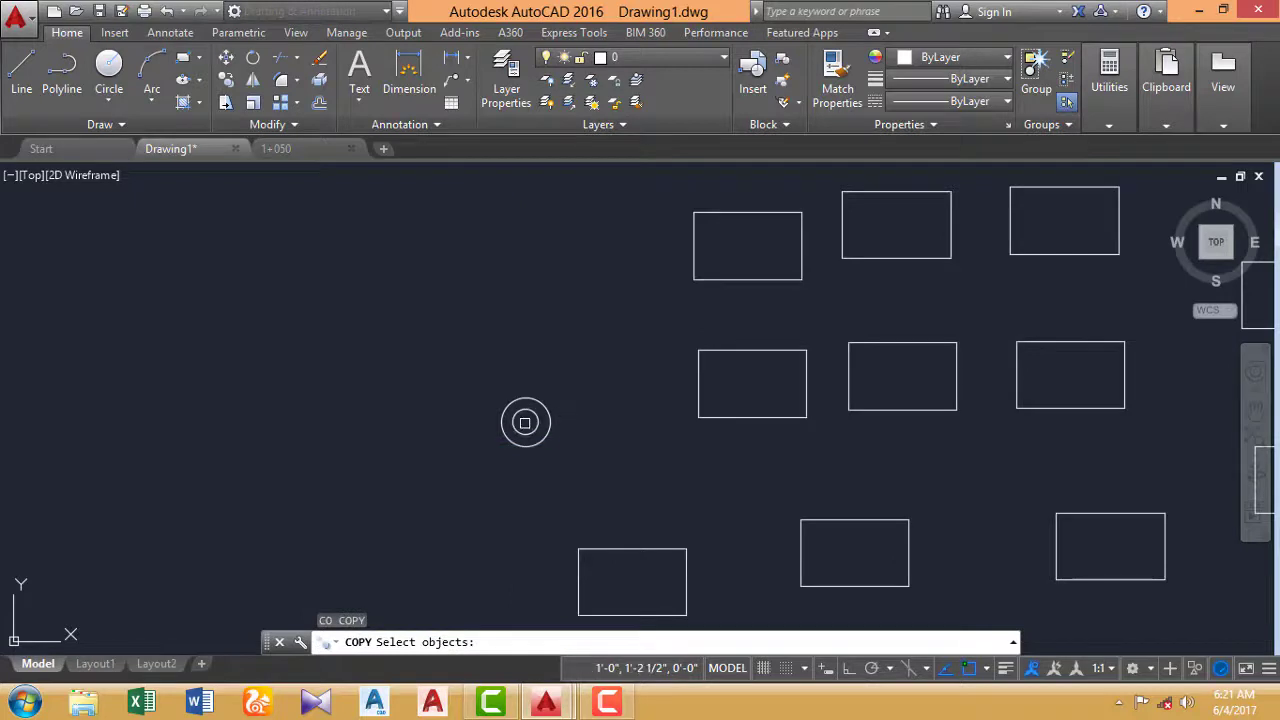
pyautogui.scroll(4, 525, 422)
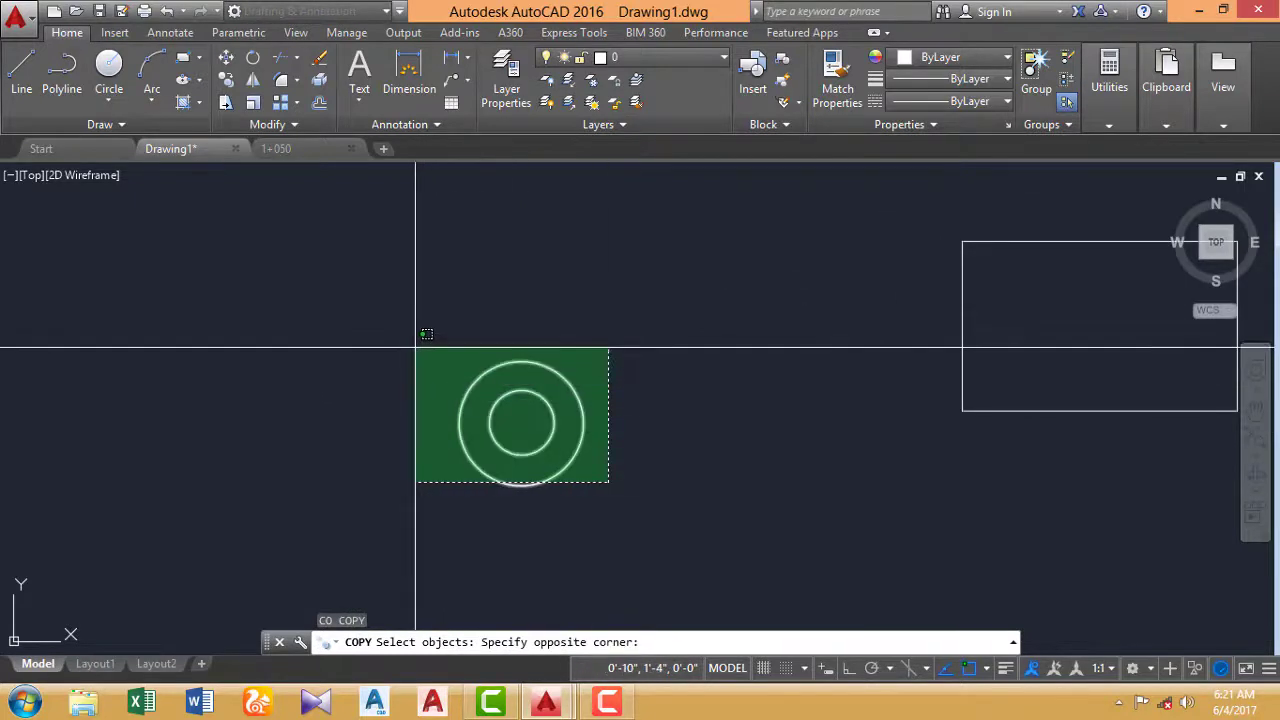
pyautogui.click(414, 347)
pyautogui.scroll(-2, 634, 243)
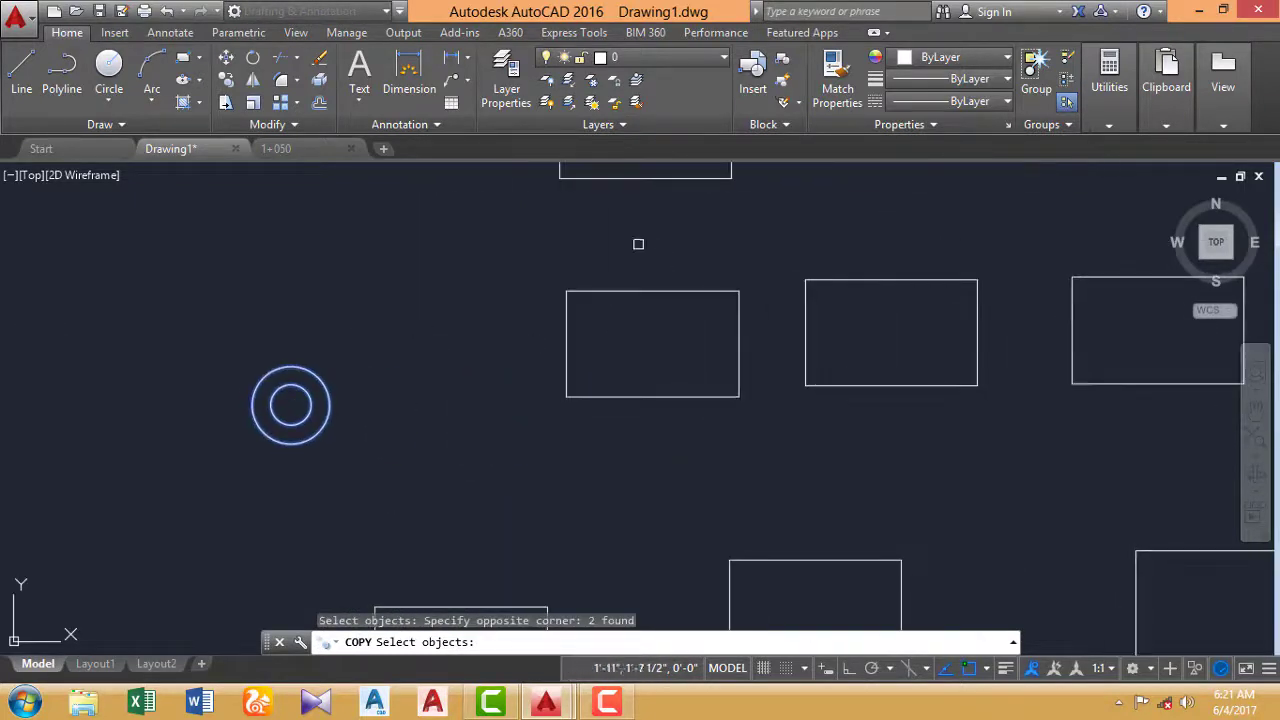
pyautogui.scroll(2, 546, 289)
pyautogui.scroll(2, 551, 289)
pyautogui.scroll(-4, 577, 290)
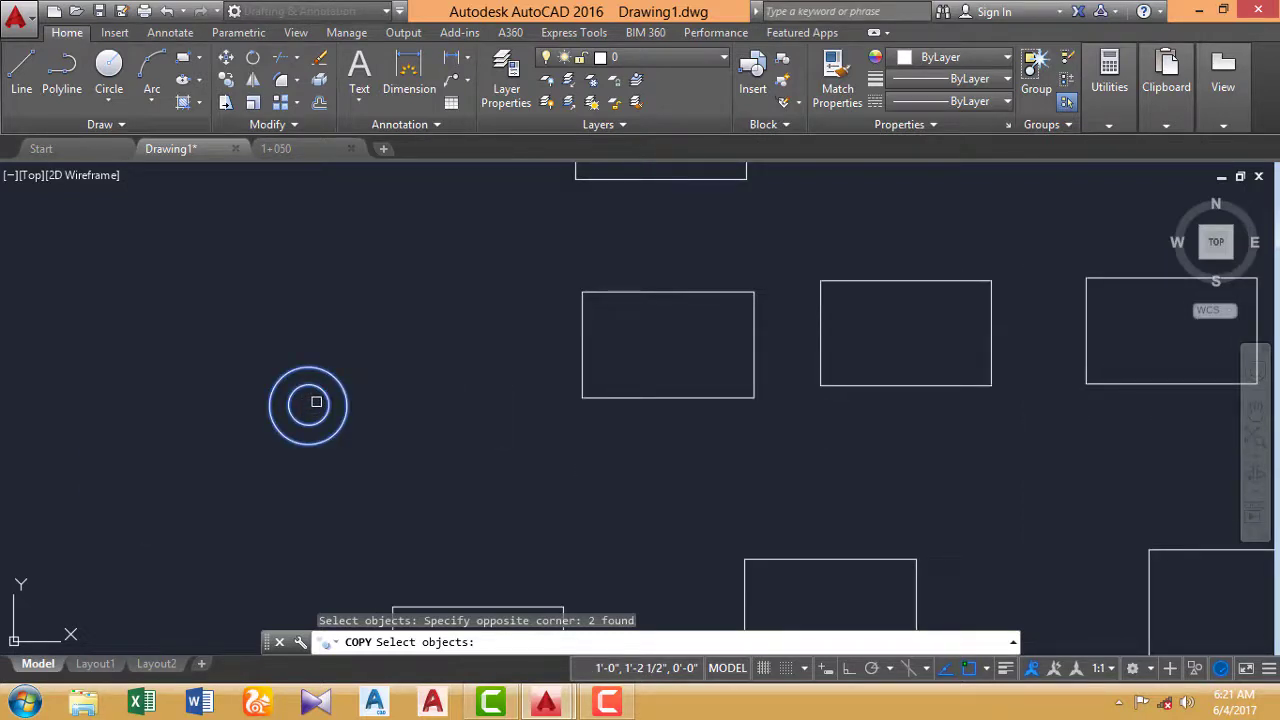
pyautogui.press('Return')
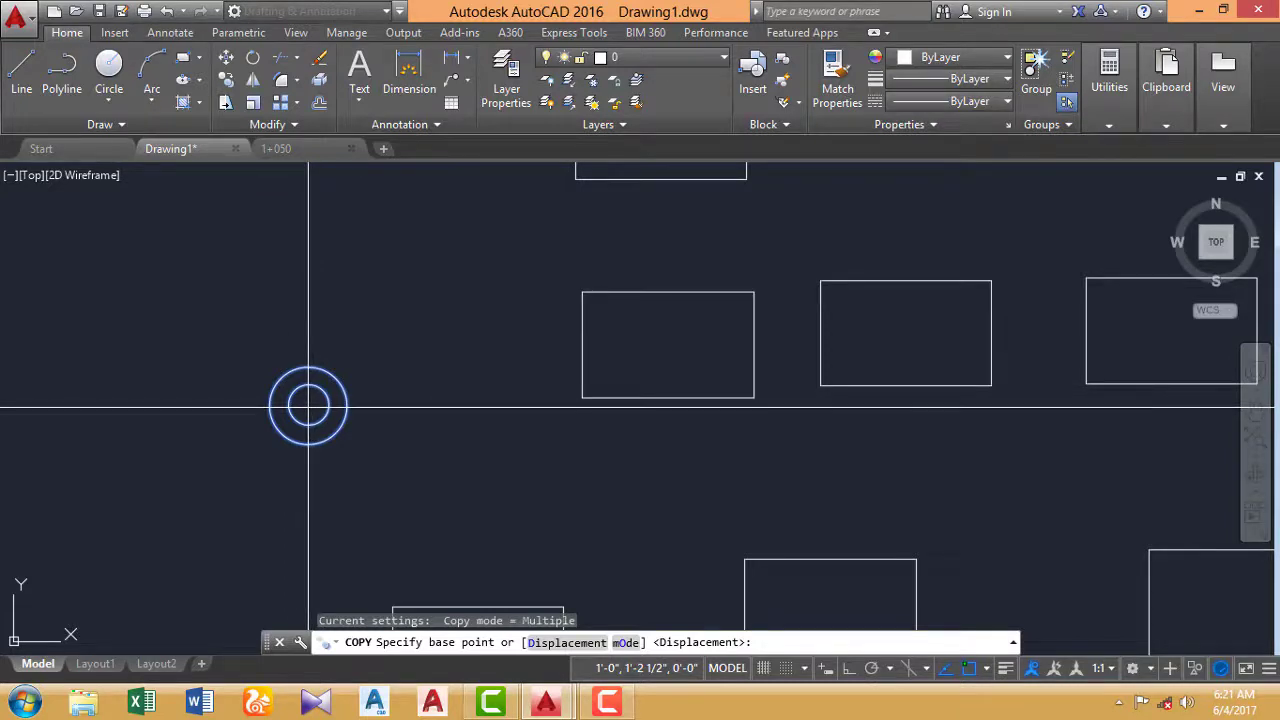
# Step: Place copies of the circle pair on the rectangle's corners, including top-right and bottom-right
pyautogui.scroll(4, 580, 271)
pyautogui.scroll(2, 600, 286)
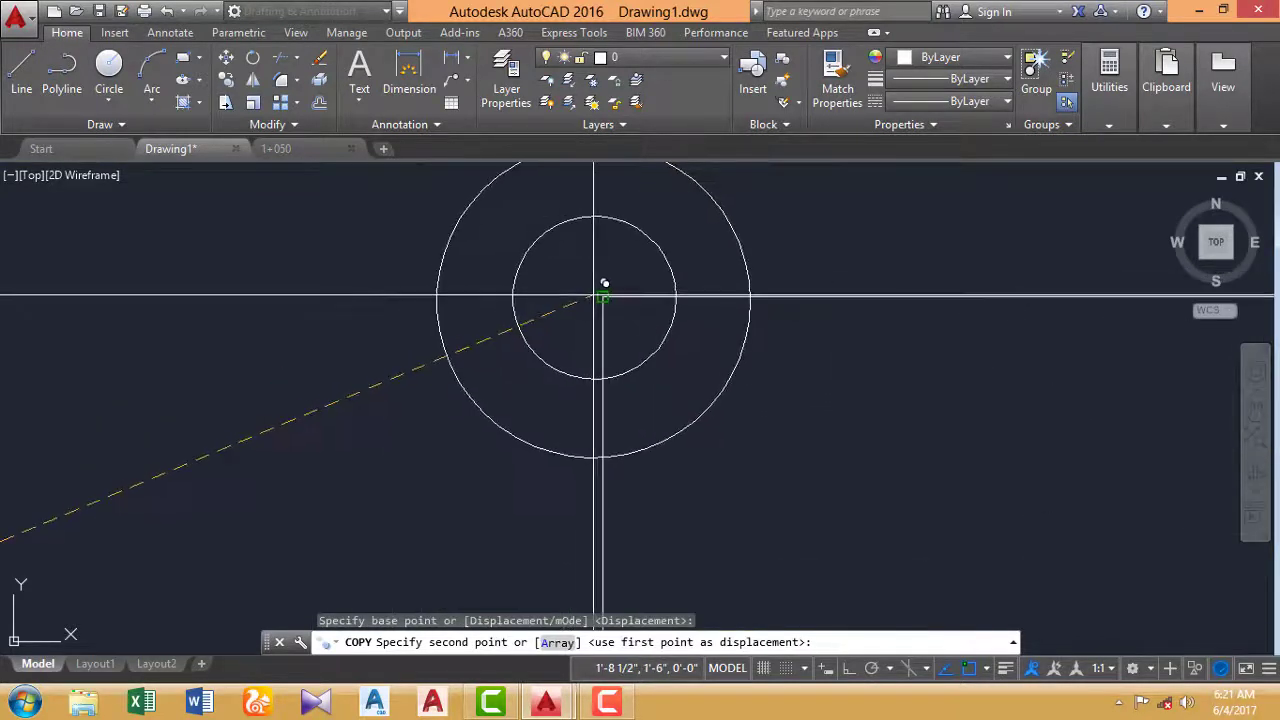
pyautogui.click(602, 297)
pyautogui.scroll(-6, 571, 371)
pyautogui.scroll(4, 580, 374)
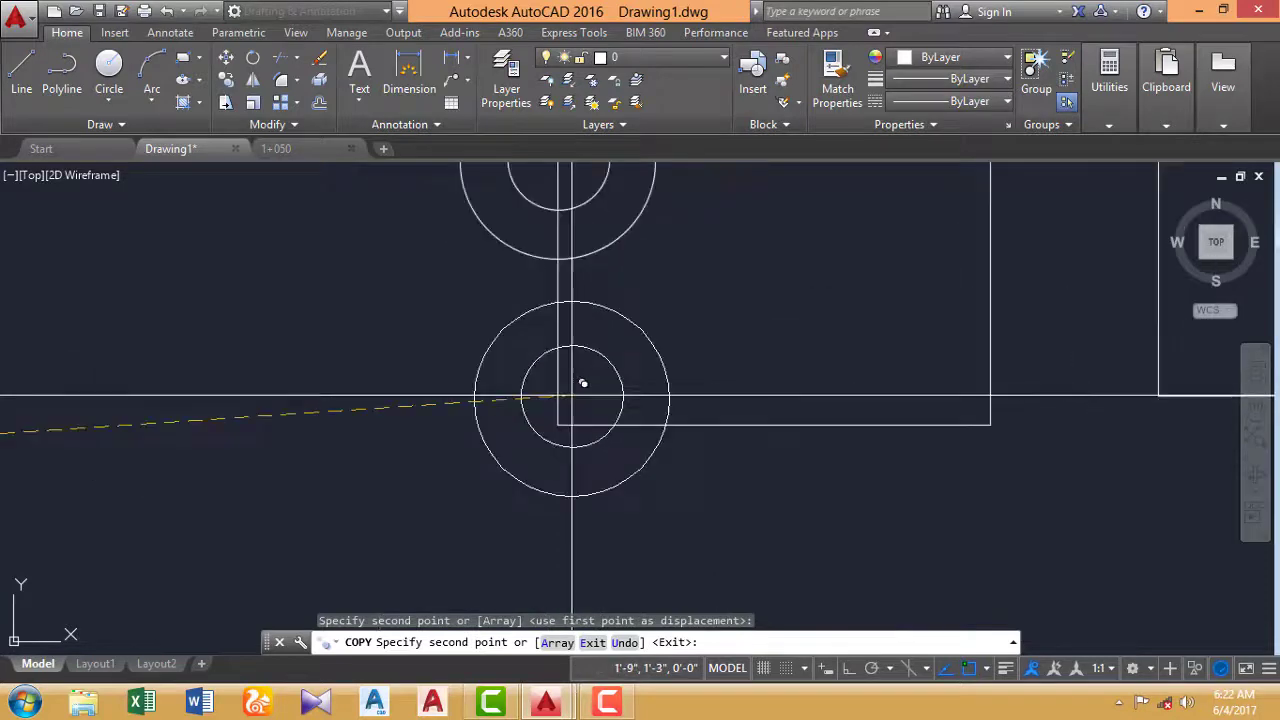
pyautogui.moveTo(600, 400); pyautogui.dragTo(430, 470, button='middle')
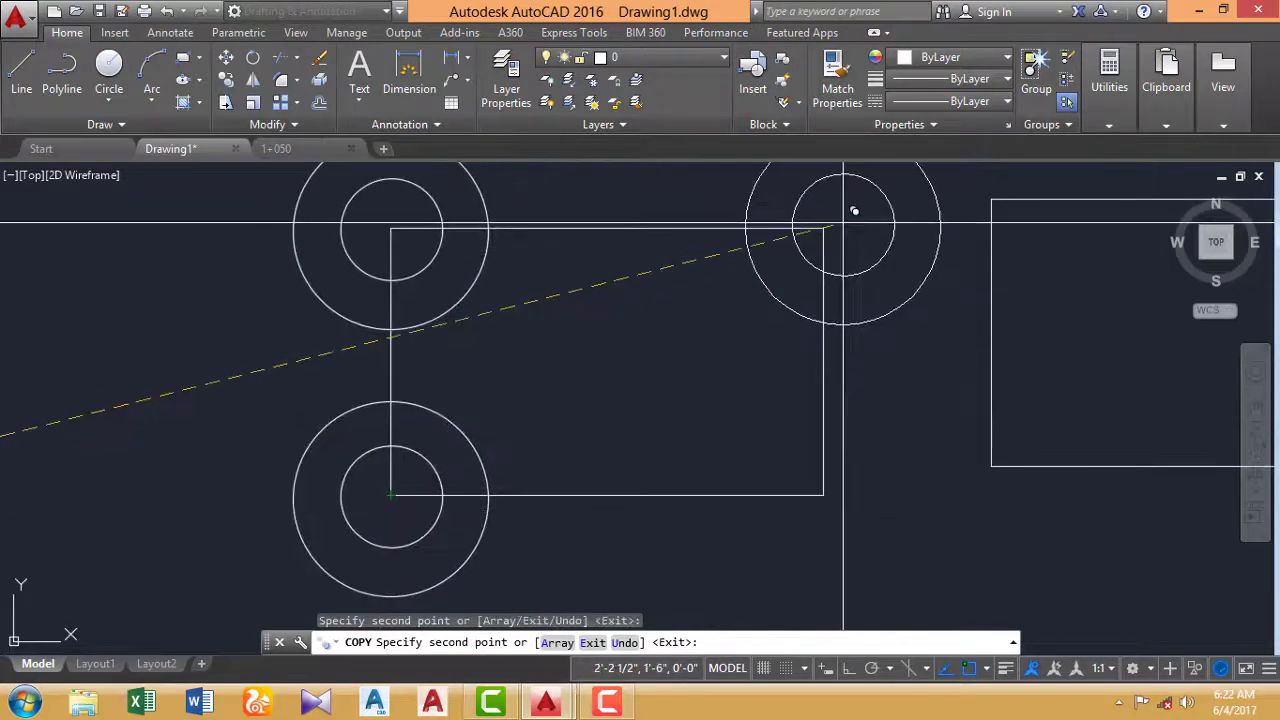
pyautogui.click(827, 215)
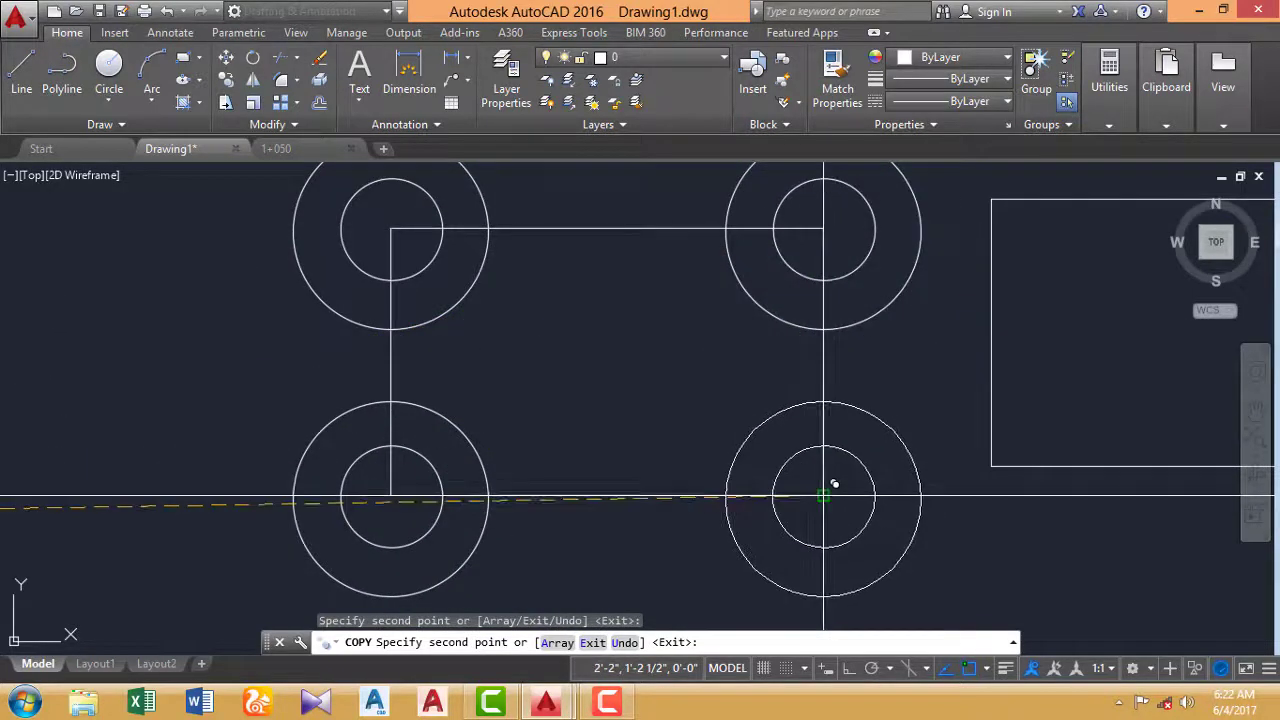
pyautogui.click(823, 492)
pyautogui.scroll(-6, 641, 344)
pyautogui.scroll(-4, 550, 346)
# Step: Window-select the scattered rectangles, clearing the selection and a pending erase
pyautogui.press('Escape')
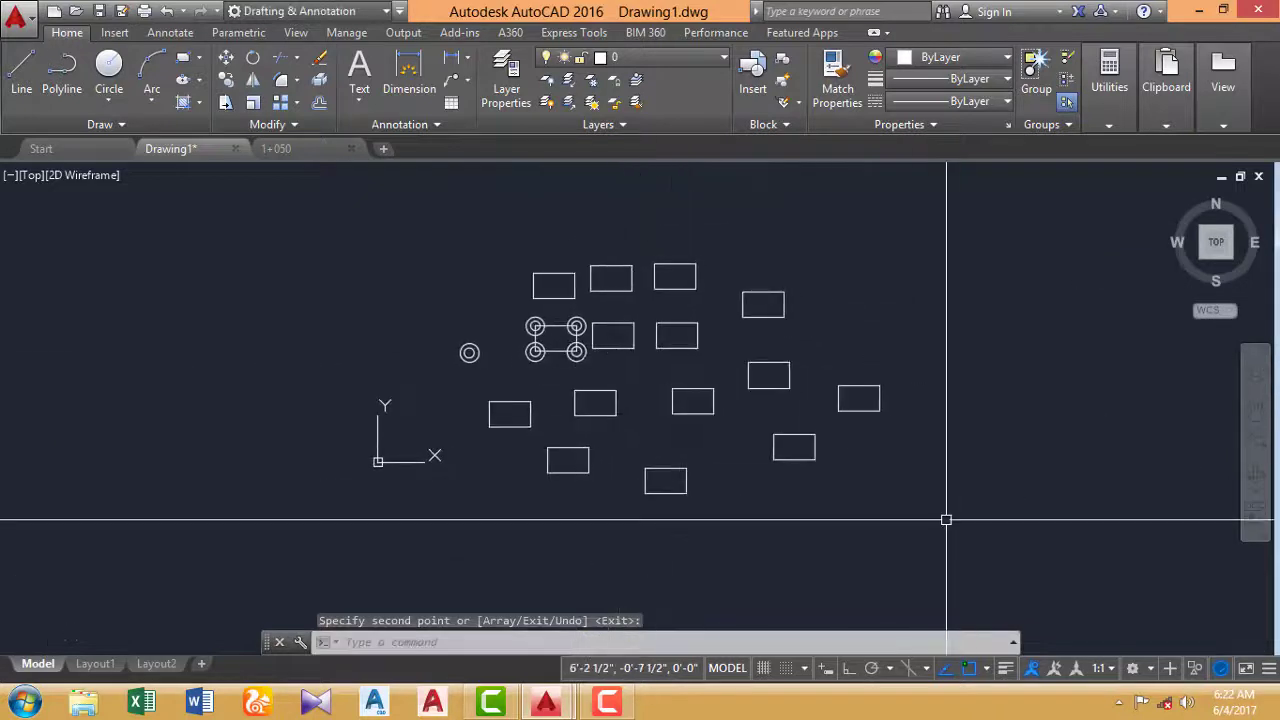
pyautogui.click(946, 519)
pyautogui.click(490, 217)
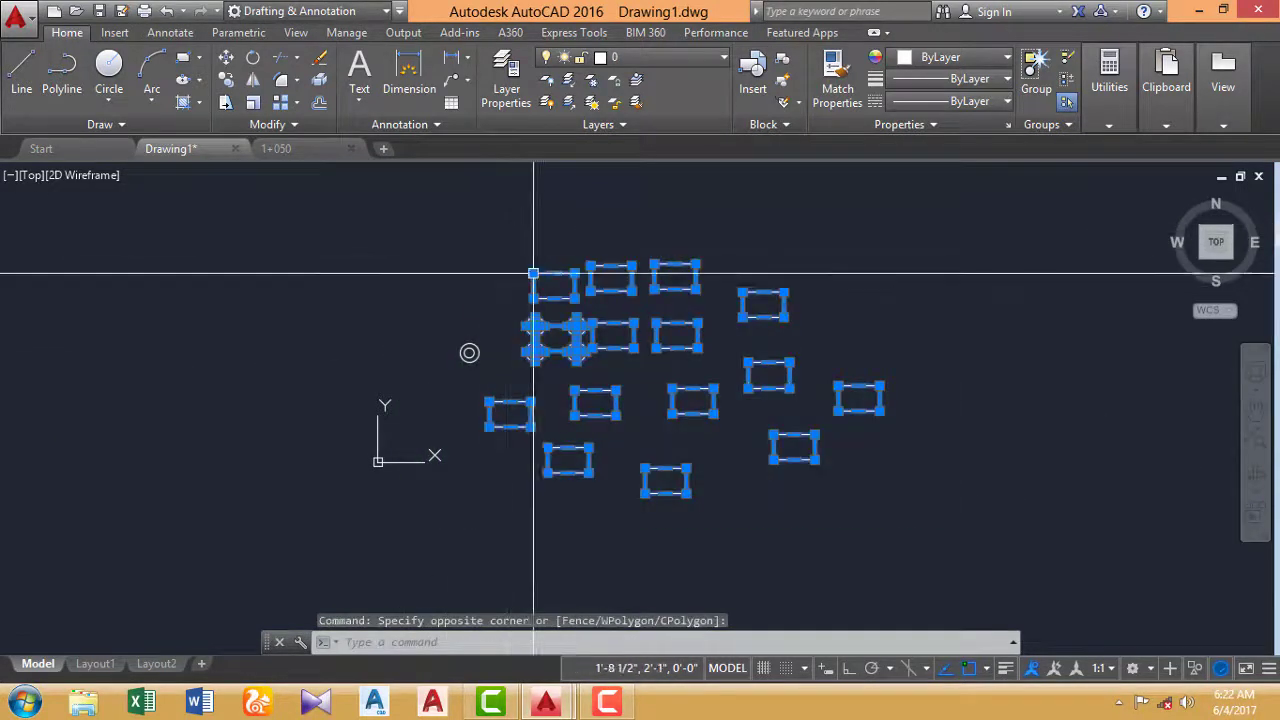
pyautogui.press('Escape')
pyautogui.click(514, 245)
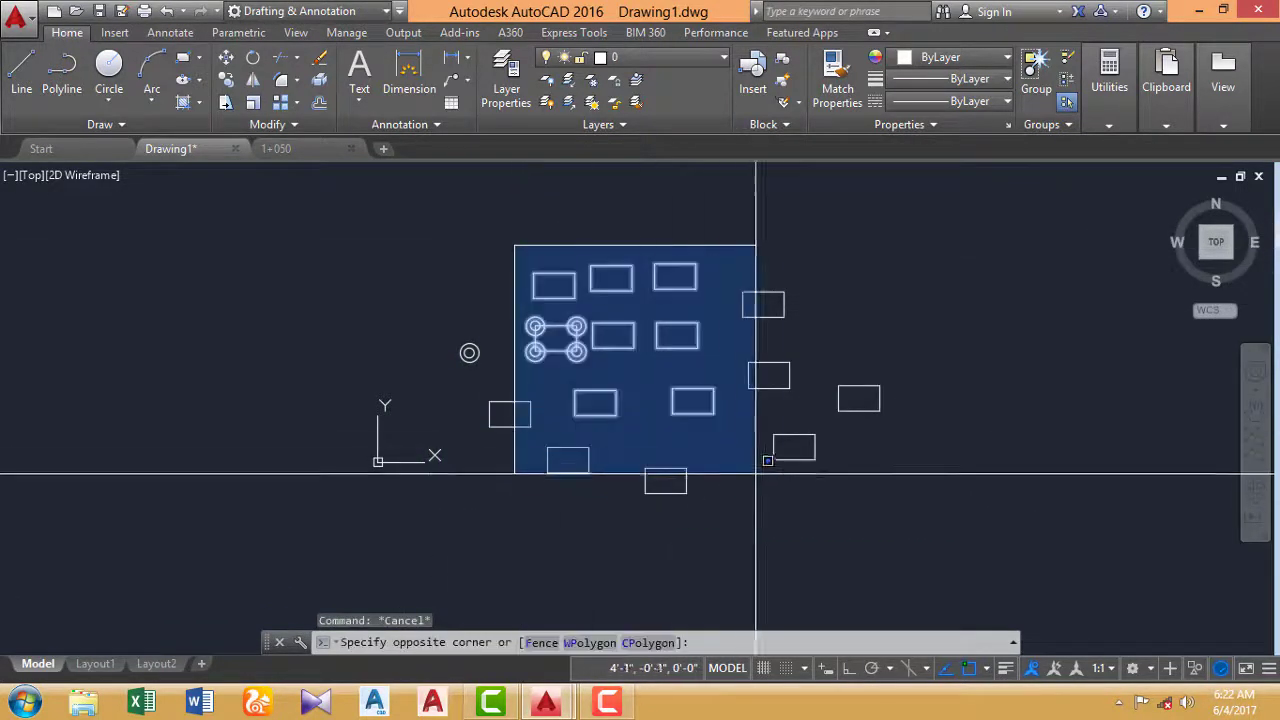
pyautogui.click(818, 523)
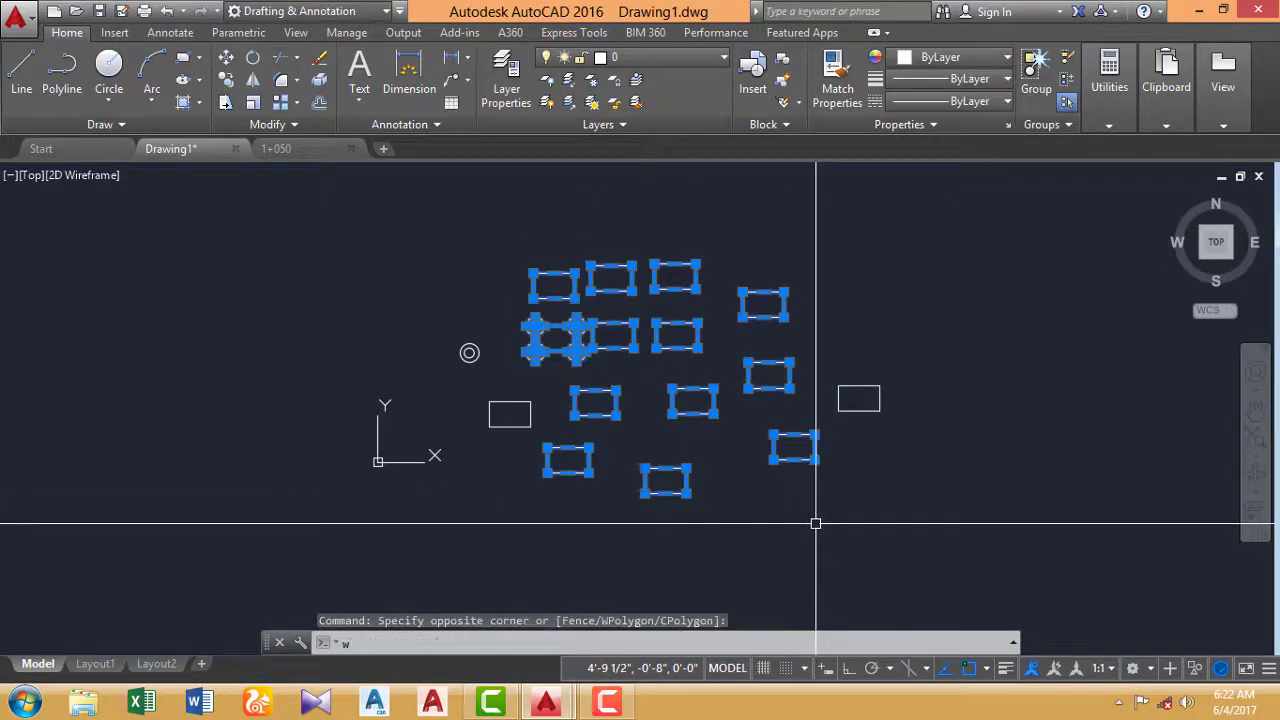
pyautogui.press('Escape')
pyautogui.write('e')
pyautogui.press('Return')
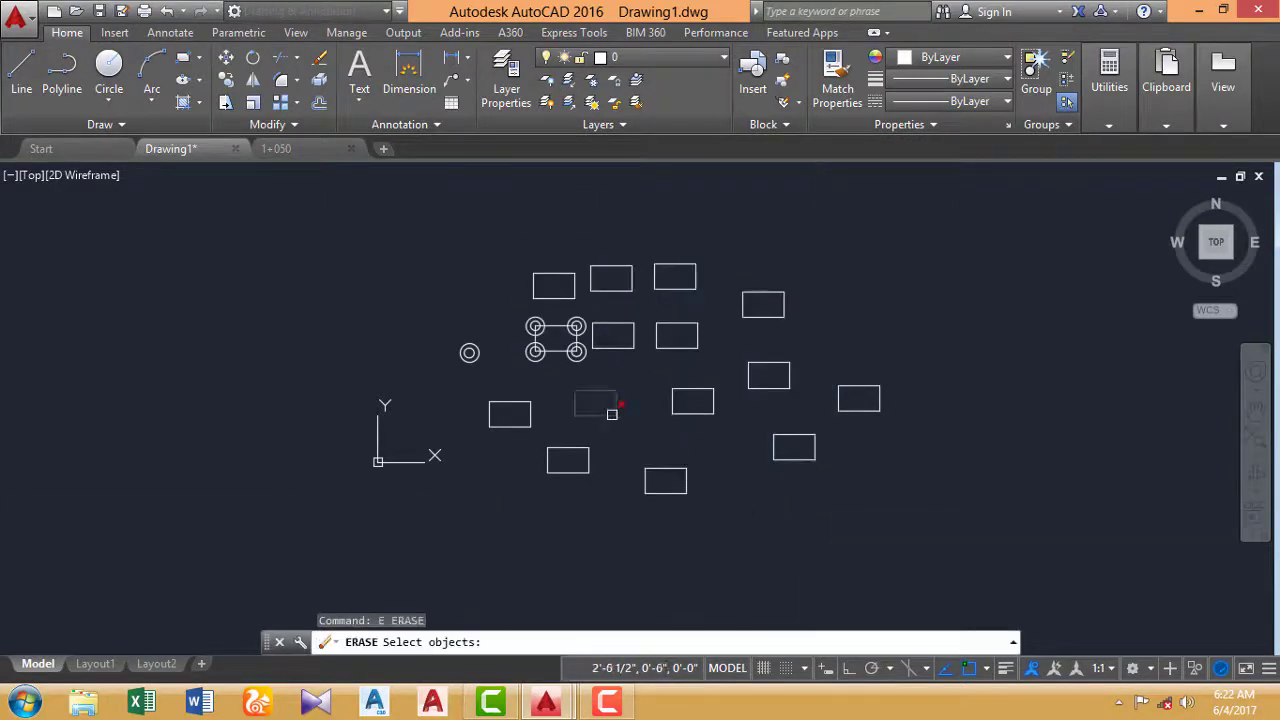
pyautogui.press('Escape')
# Step: Erase the rectangle copies and corner circles, then the remaining left rectangle
pyautogui.click(506, 229)
pyautogui.click(819, 529)
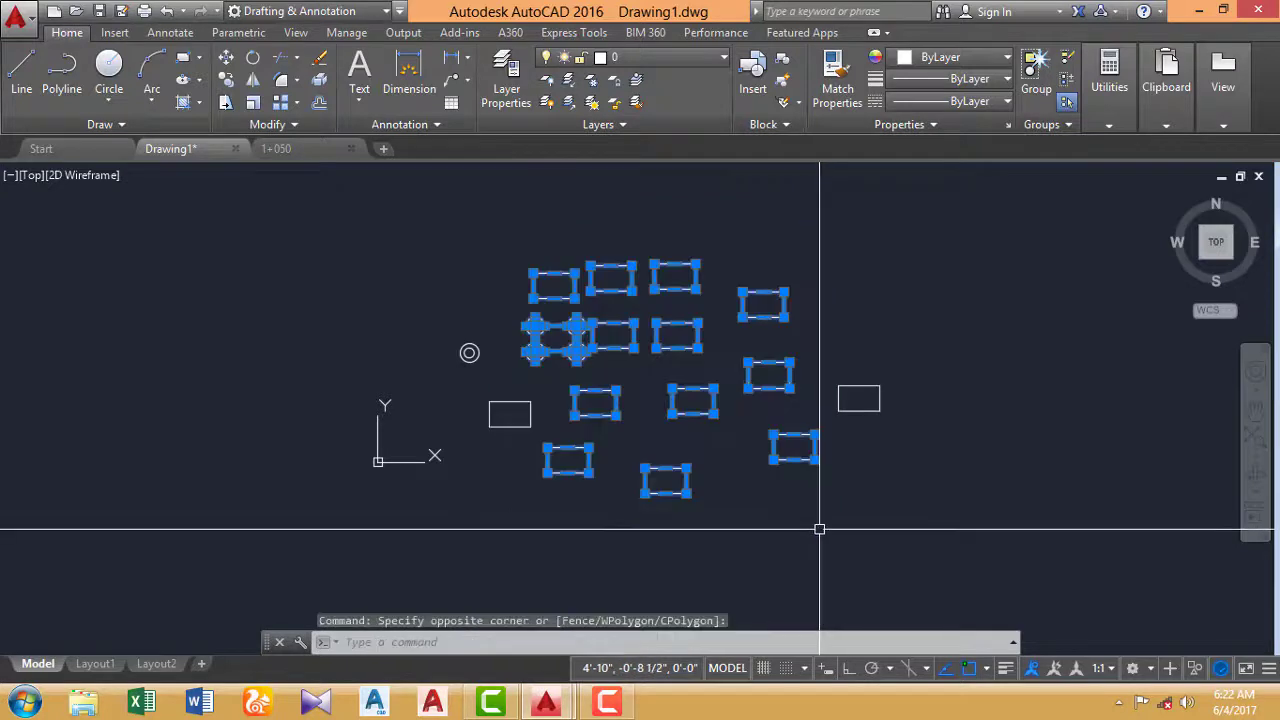
pyautogui.write('e')
pyautogui.press('Return')
pyautogui.click(577, 491)
pyautogui.click(468, 393)
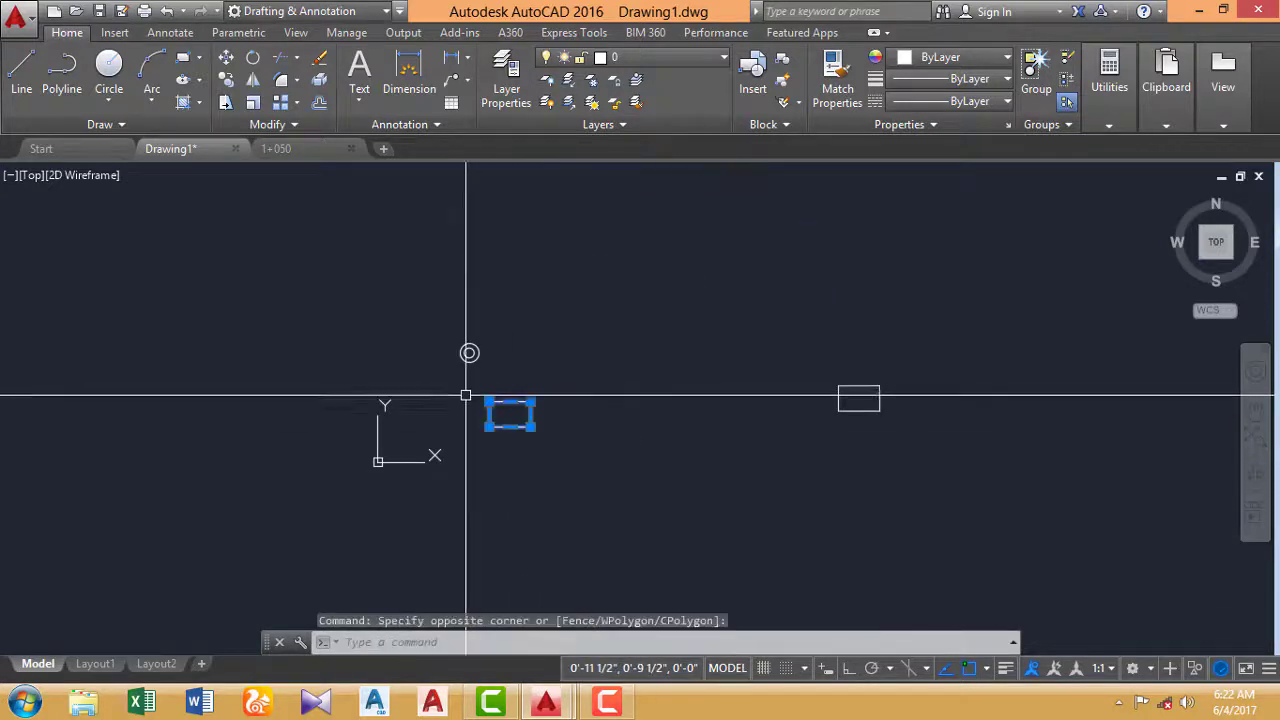
pyautogui.write('e')
pyautogui.press('Return')
pyautogui.press('Escape')
# Step: Move the small rectangle next to the concentric circles
pyautogui.write('m')
pyautogui.press('Return')
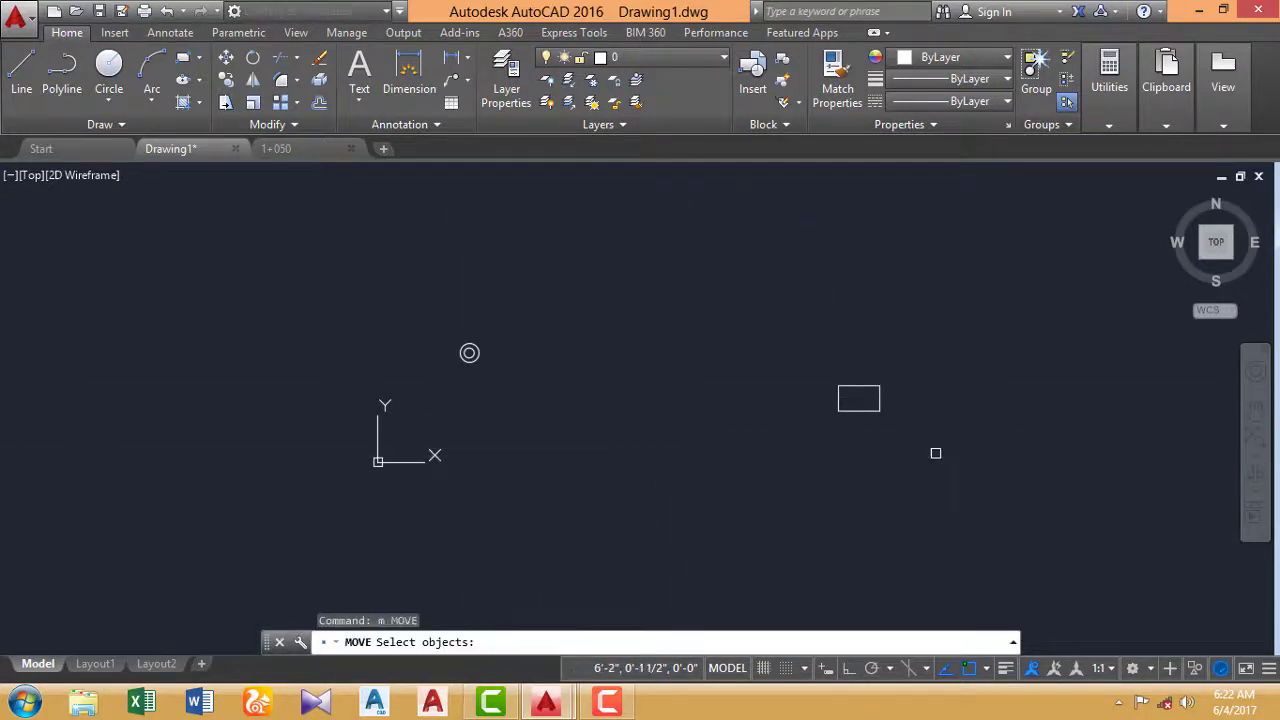
pyautogui.click(934, 451)
pyautogui.click(863, 404)
pyautogui.press('Return')
pyautogui.click(1020, 488)
pyautogui.click(702, 440)
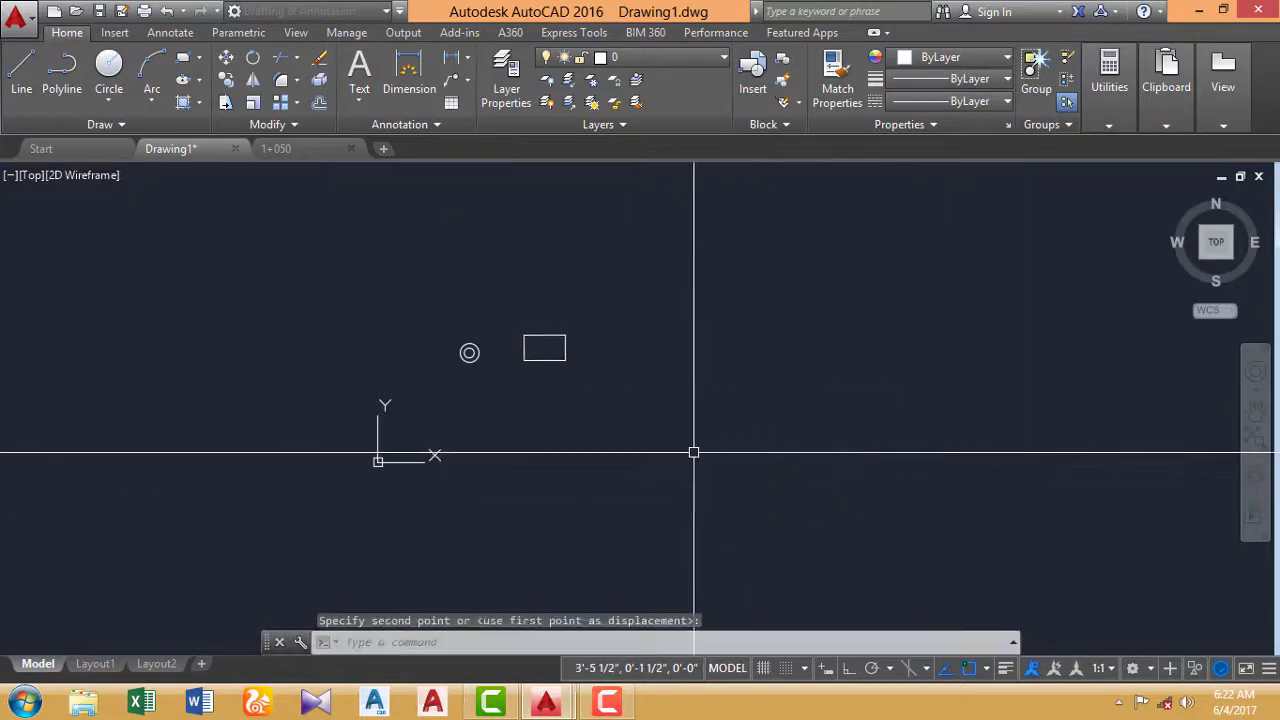
pyautogui.scroll(3, 470, 365)
pyautogui.scroll(5, 470, 365)
pyautogui.scroll(-3, 437, 357)
pyautogui.scroll(-2, 471, 357)
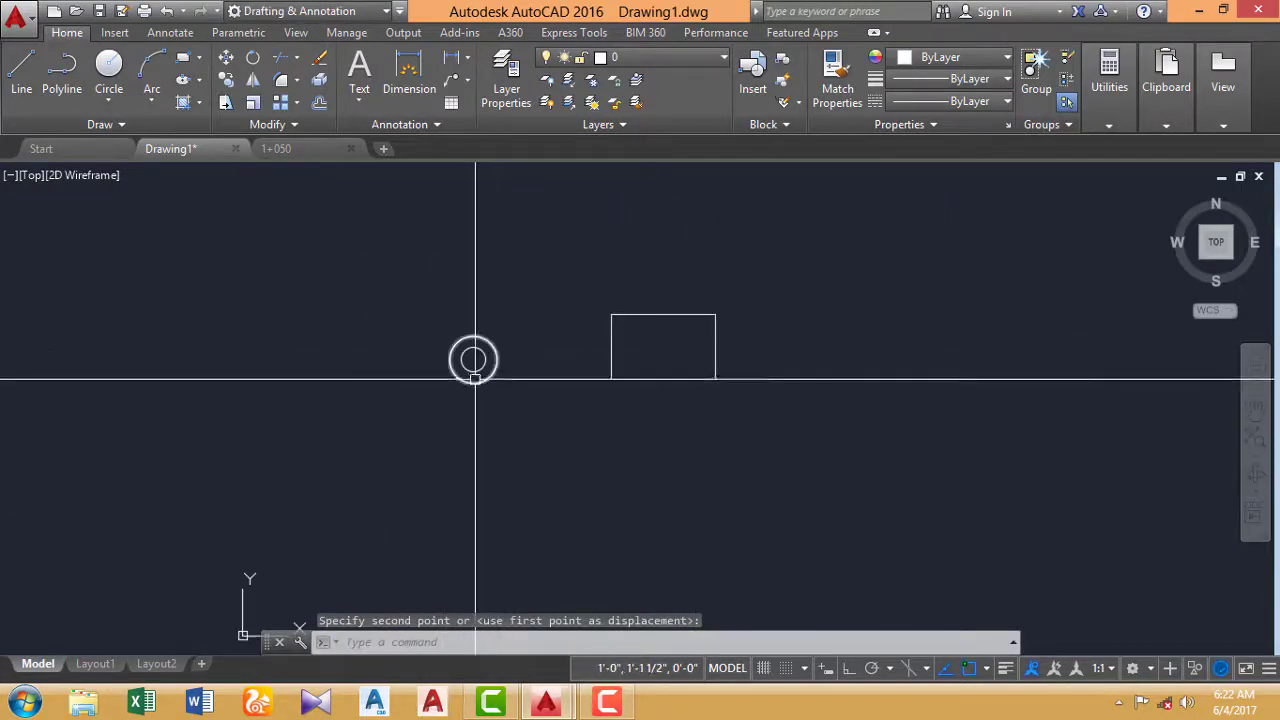
pyautogui.scroll(4, 471, 357)
pyautogui.scroll(-1, 476, 376)
pyautogui.scroll(-2, 486, 368)
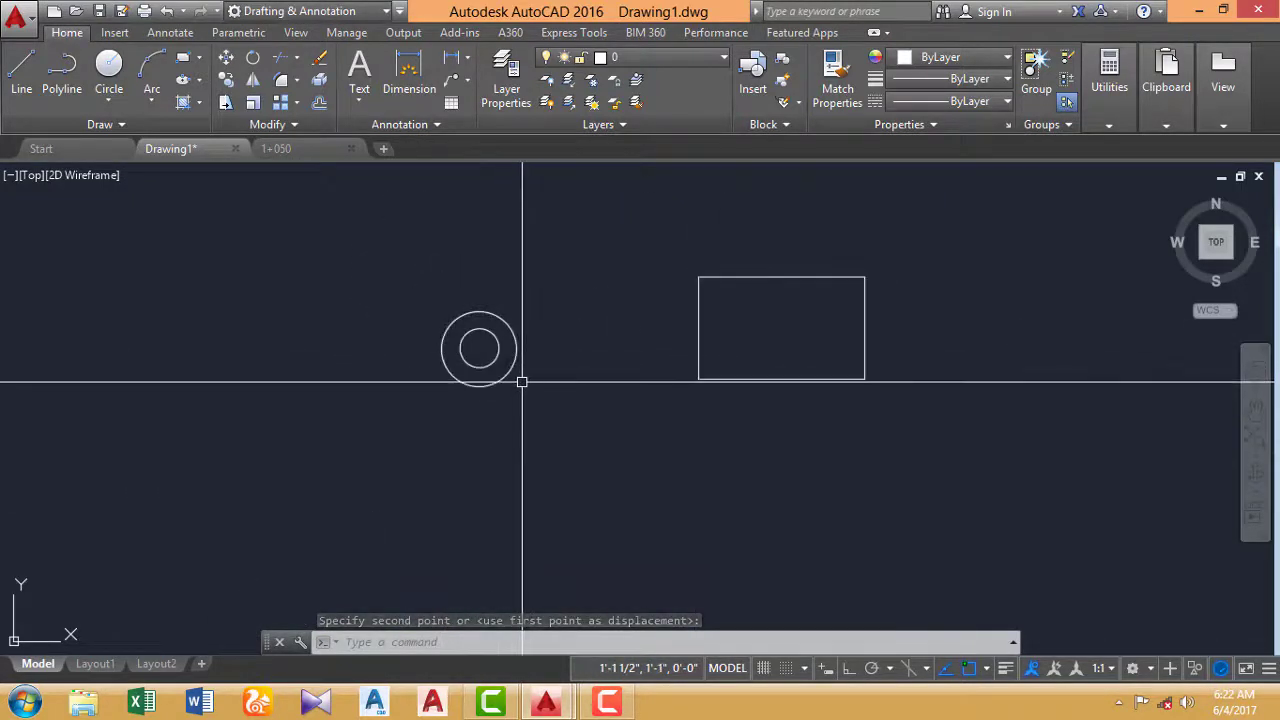
# Step: Move the concentric circle pair to a slightly adjusted position
pyautogui.write('m')
pyautogui.press('Return')
pyautogui.click(559, 411)
pyautogui.click(380, 277)
pyautogui.press('Return')
pyautogui.click(559, 412)
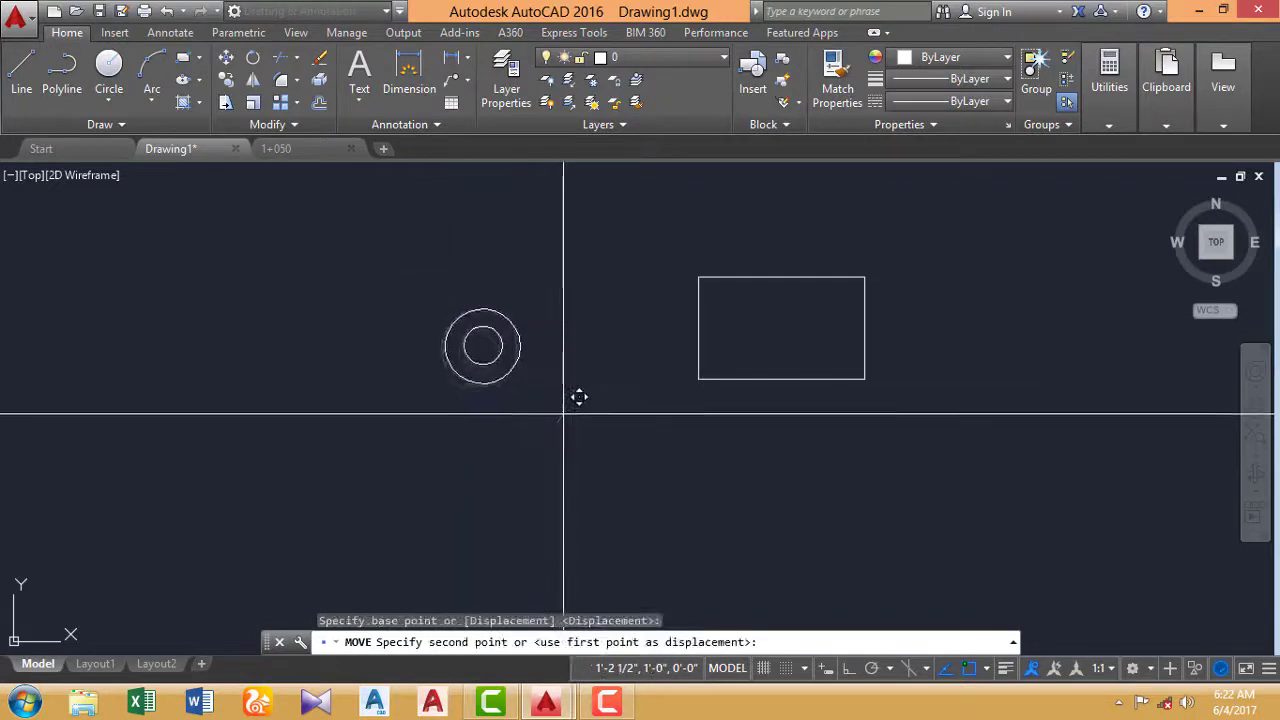
pyautogui.click(563, 401)
pyautogui.moveTo(563, 401); pyautogui.dragTo(521, 393, button='middle')
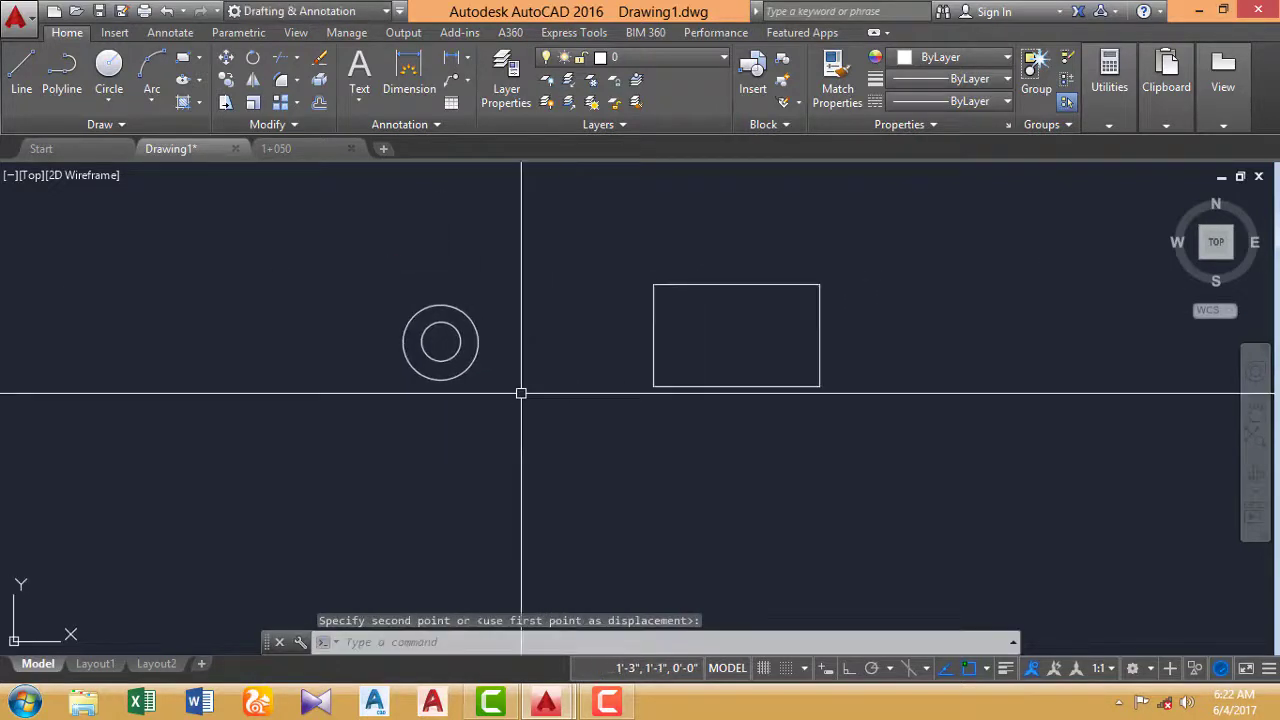
# Step: Undo the rectangle move with Ctrl+Z, restoring it beside the circles
pyautogui.write('m')
pyautogui.press('Return')
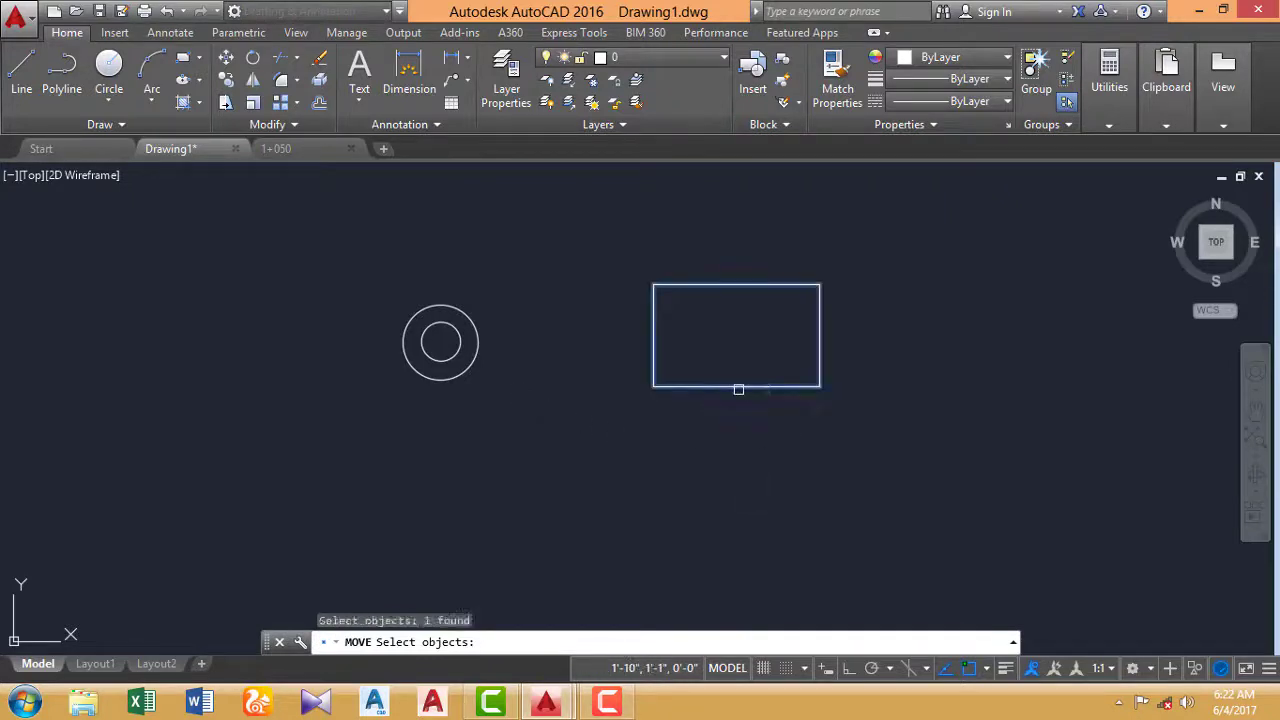
pyautogui.click(653, 387)
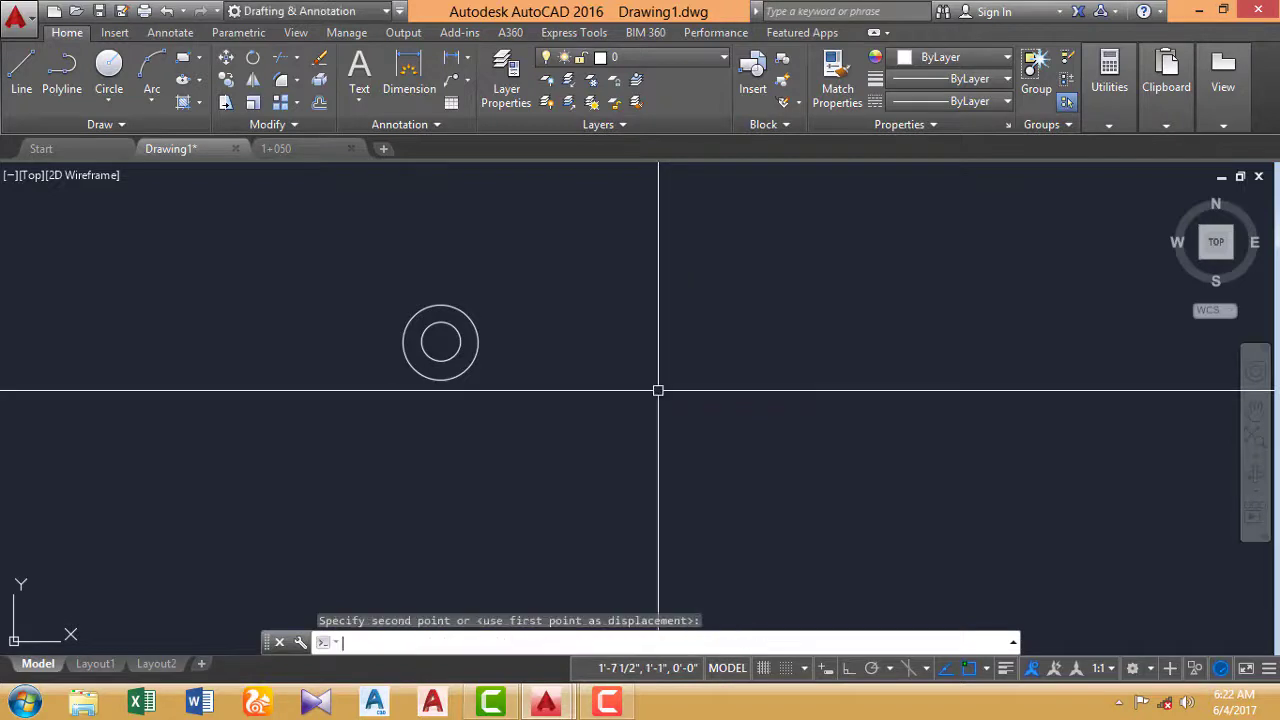
pyautogui.hotkey('ctrl', 'z')
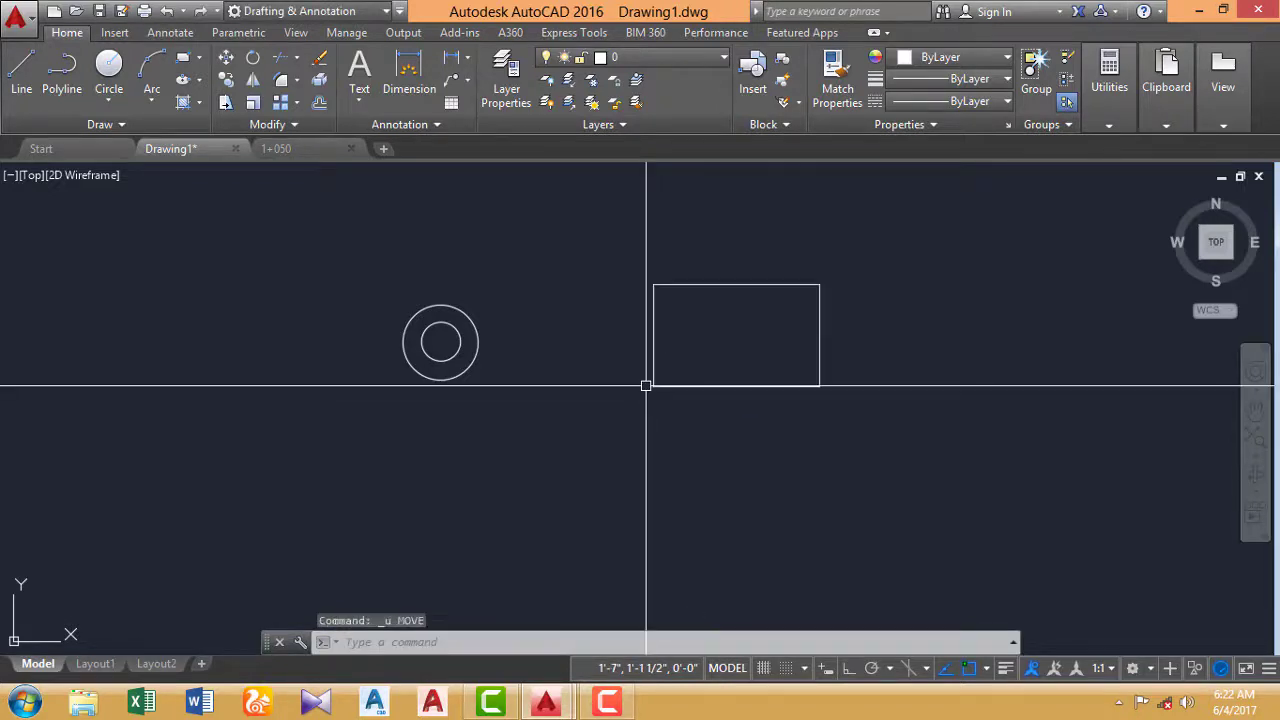
# Step: Move the rectangle 5 feet right from its lower-left corner with @5',0
pyautogui.write('m')
pyautogui.press('Return')
pyautogui.click(846, 437)
pyautogui.click(608, 217)
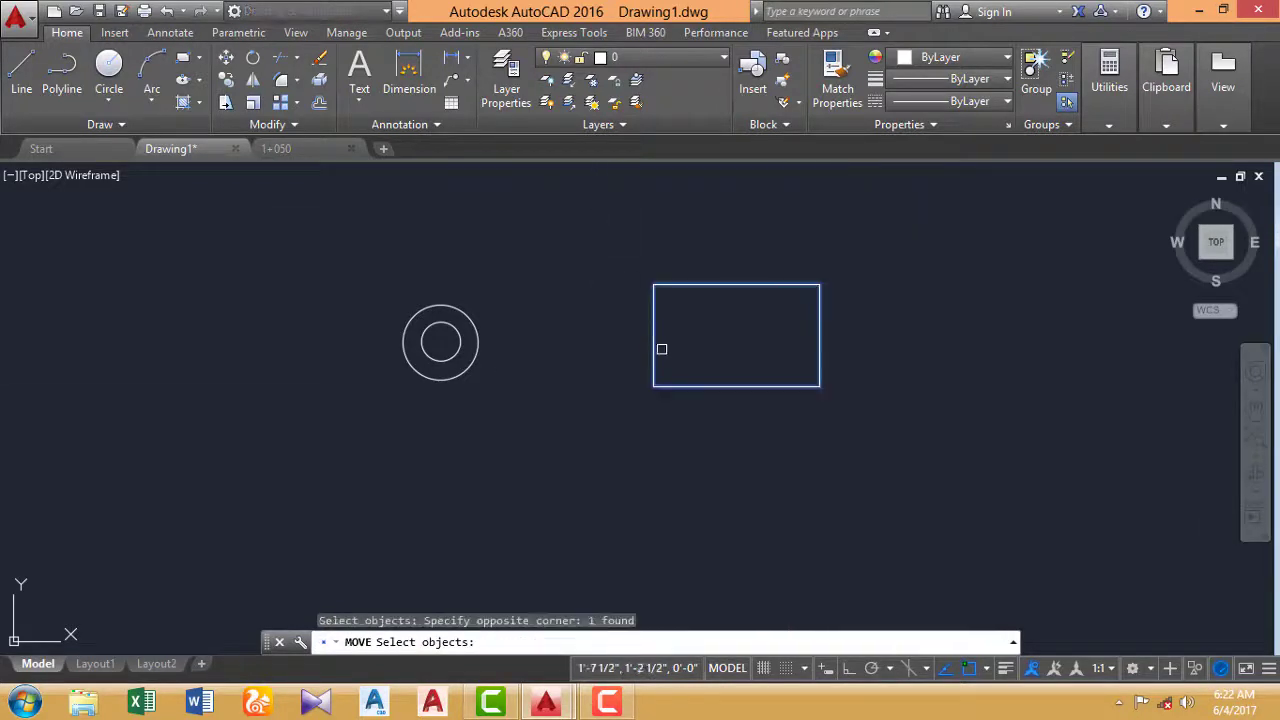
pyautogui.press('Return')
pyautogui.click(654, 385)
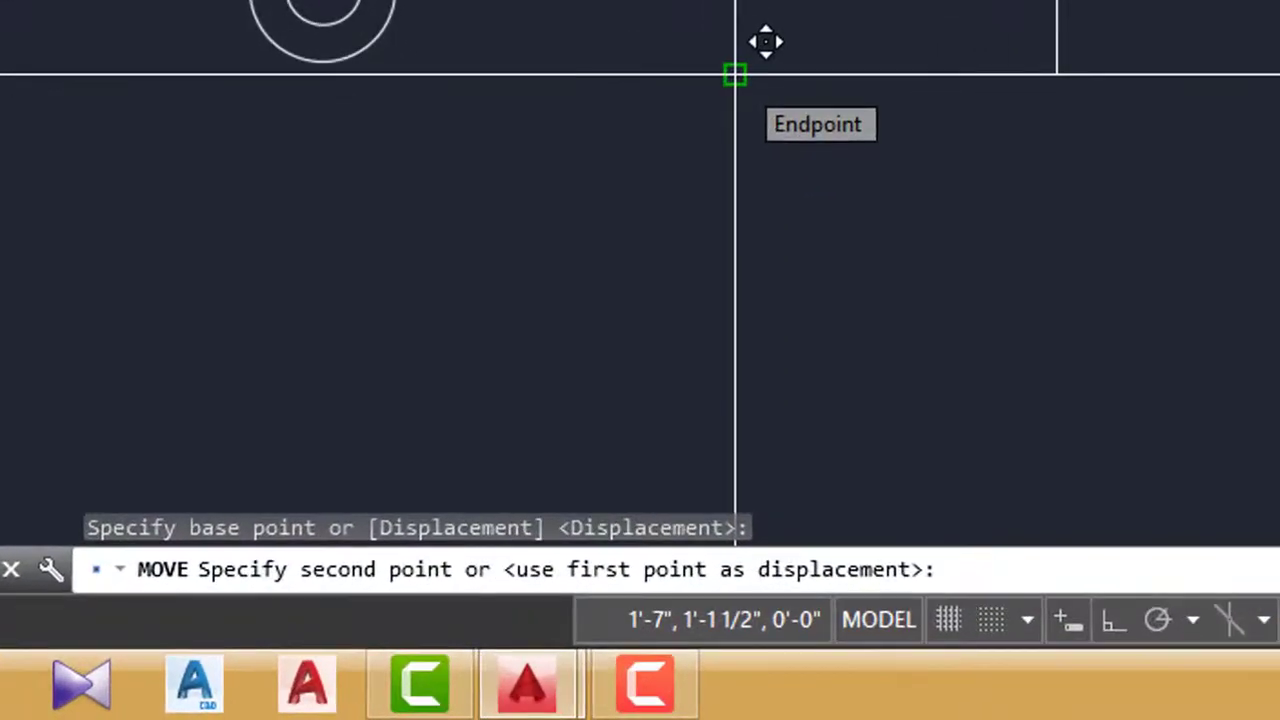
pyautogui.write("@5',0")
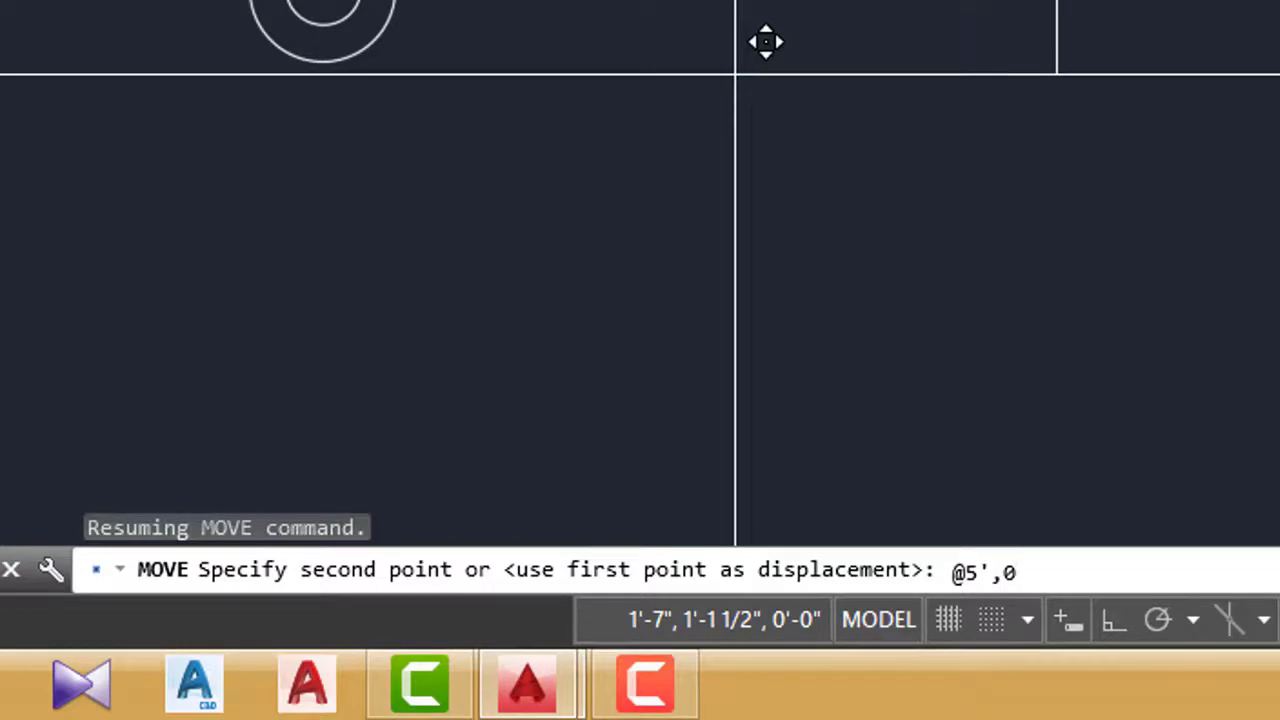
pyautogui.press('Return')
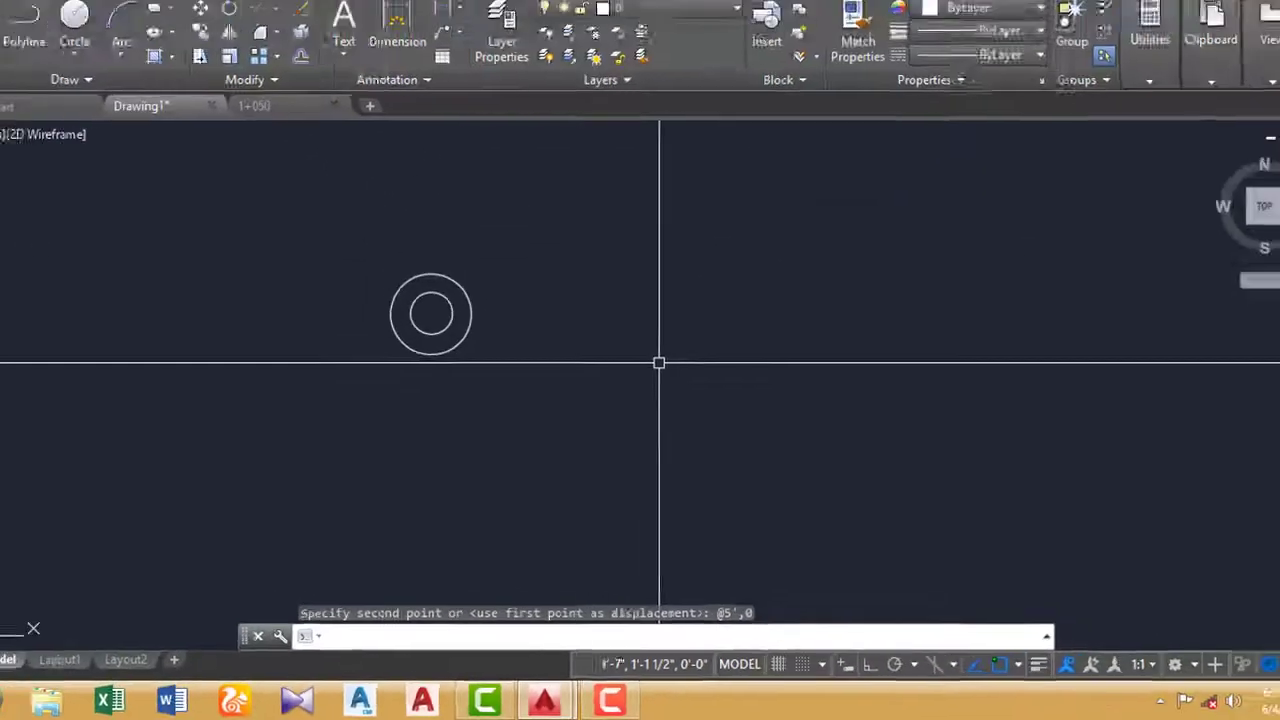
# Step: Zoom All to show the whole drawing and pan the circle into view
pyautogui.write('z')
pyautogui.press('Return')
pyautogui.write('a')
pyautogui.press('Return')
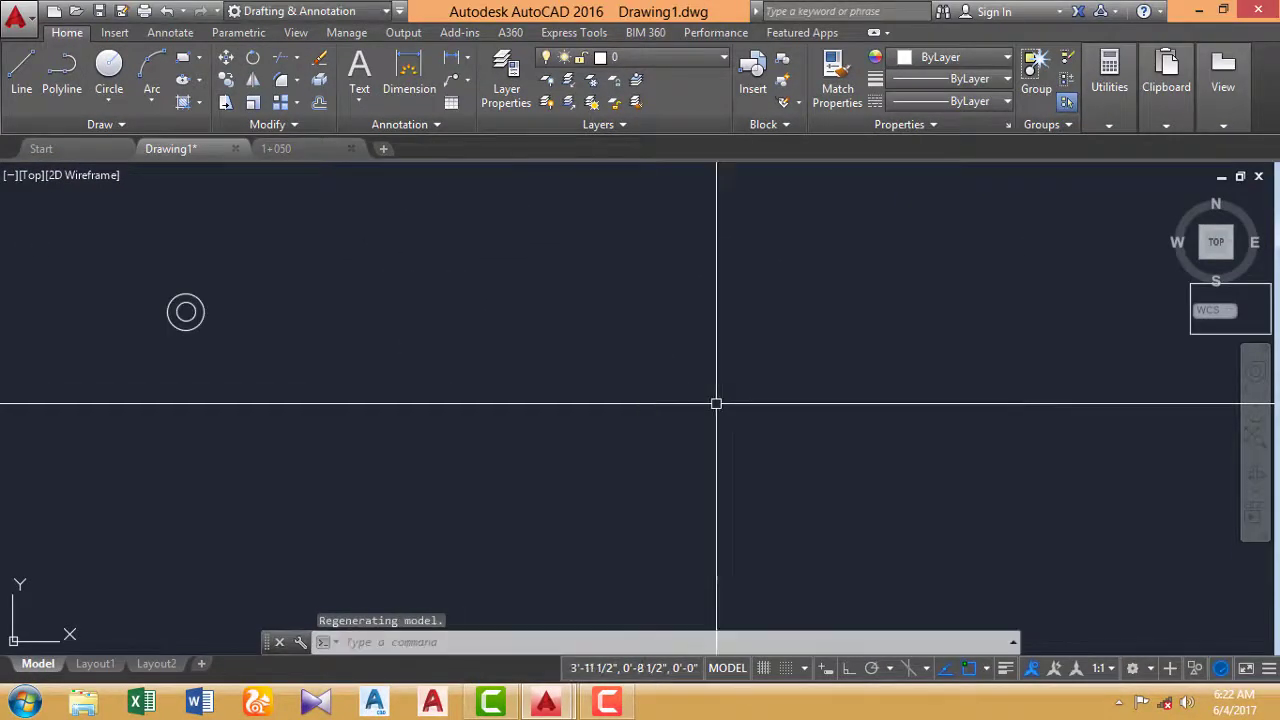
pyautogui.scroll(-2, 669, 321)
pyautogui.moveTo(677, 368); pyautogui.dragTo(734, 366, button='middle')
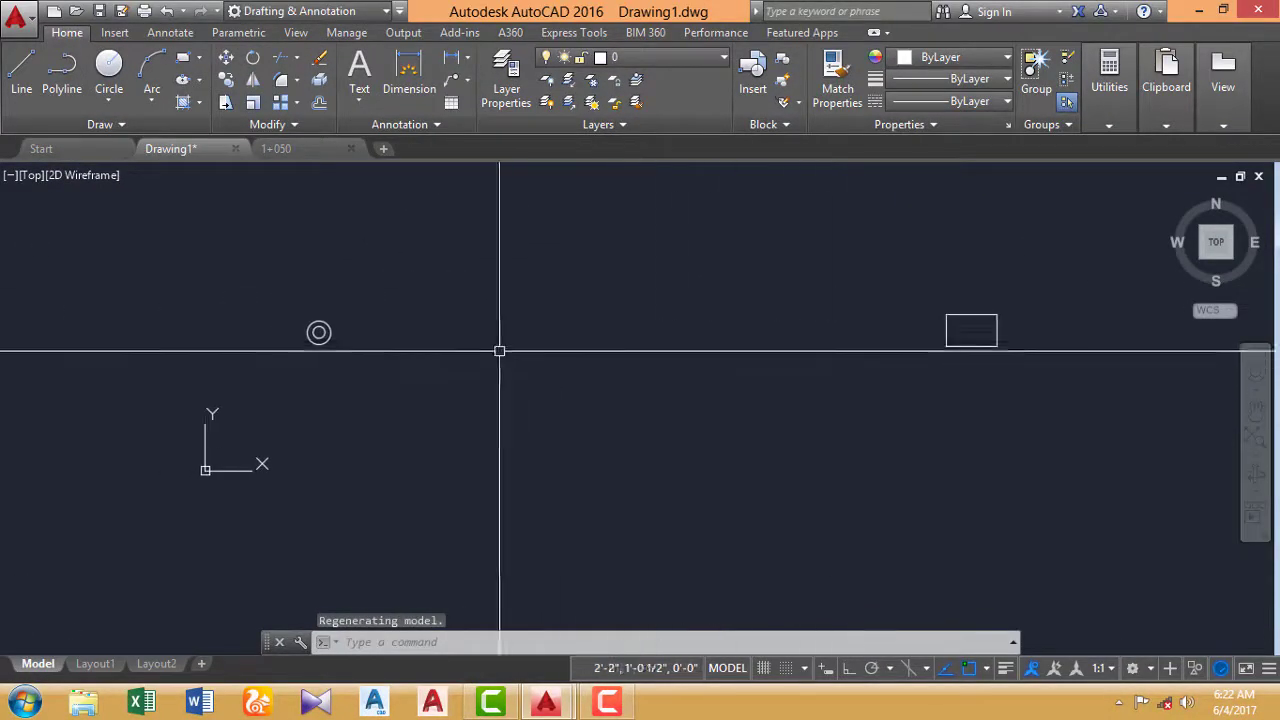
pyautogui.scroll(-2, 395, 355)
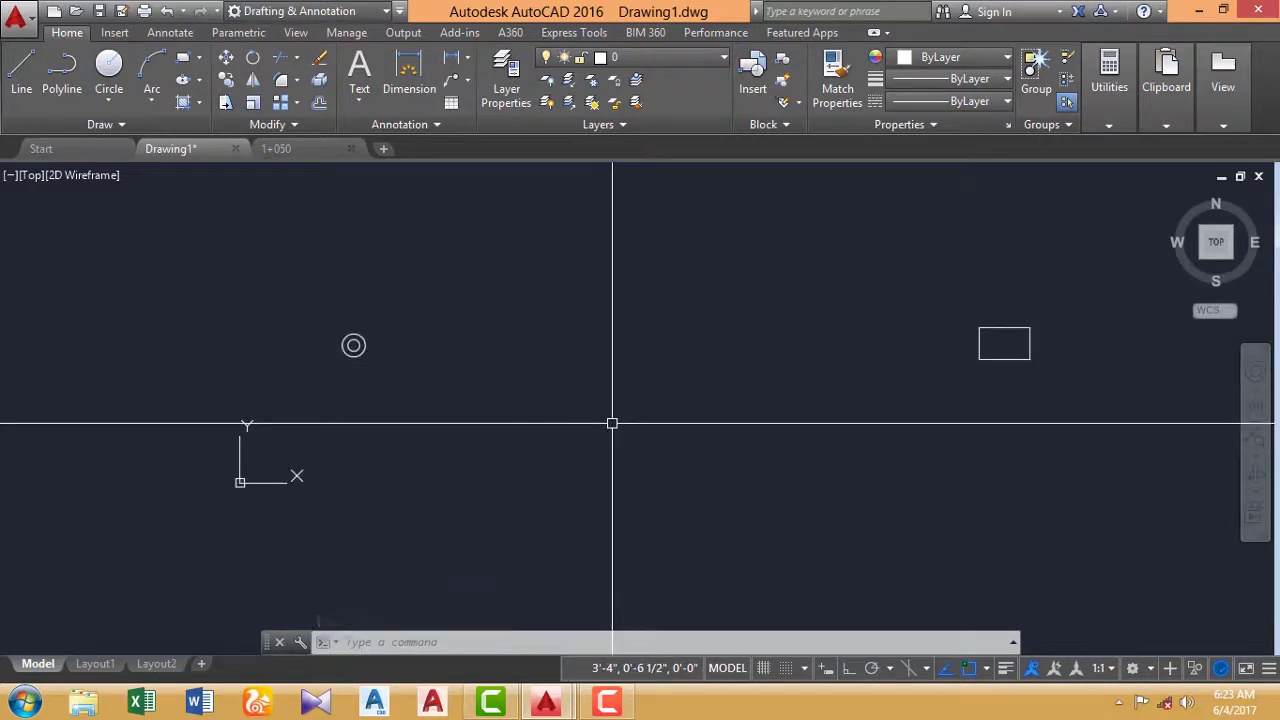
# Step: Copy the rectangle with displacement @-5,0, which lands only inches away
pyautogui.write('co')
pyautogui.press('Return')
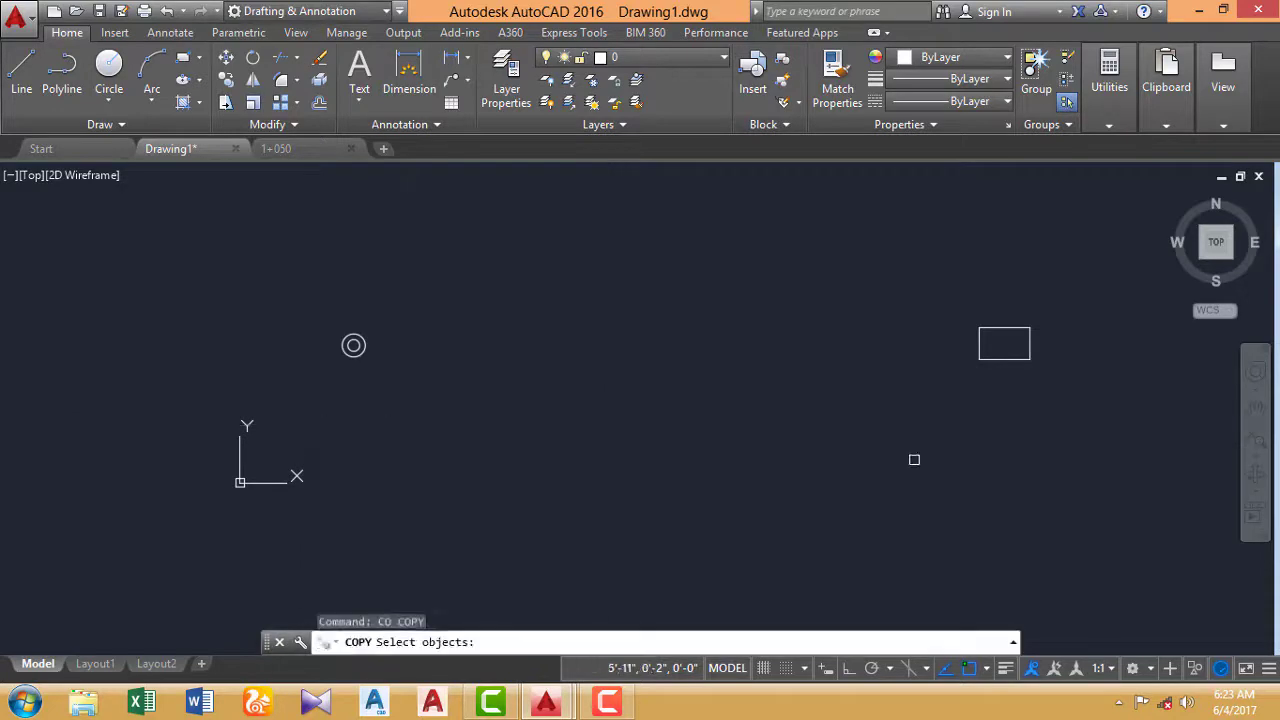
pyautogui.click(1093, 392)
pyautogui.click(903, 300)
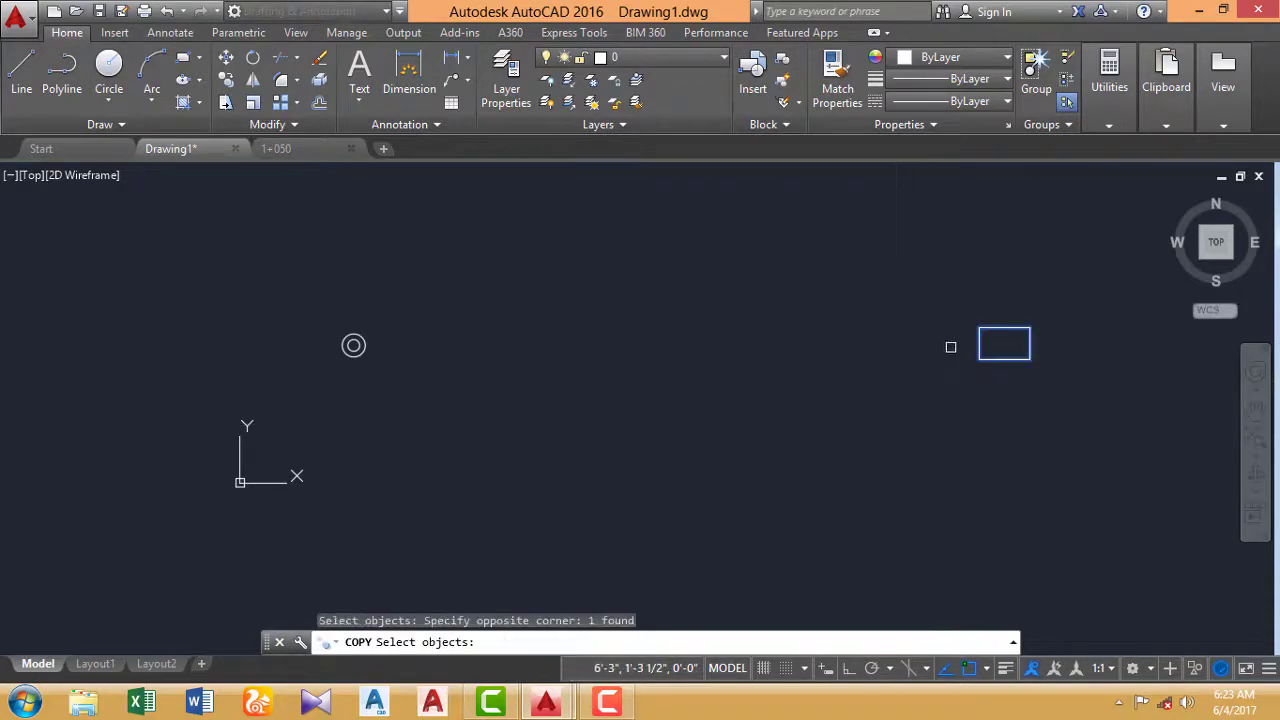
pyautogui.press('Return')
pyautogui.click(979, 358)
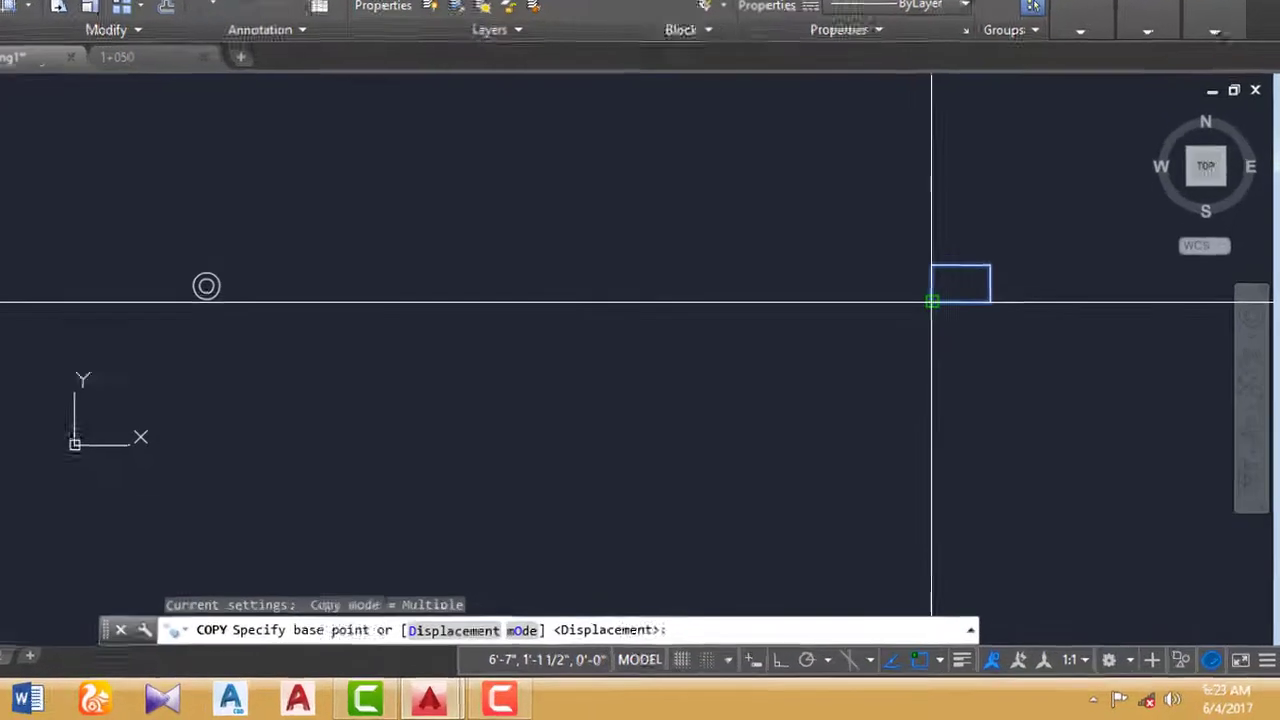
pyautogui.write('@-5,0')
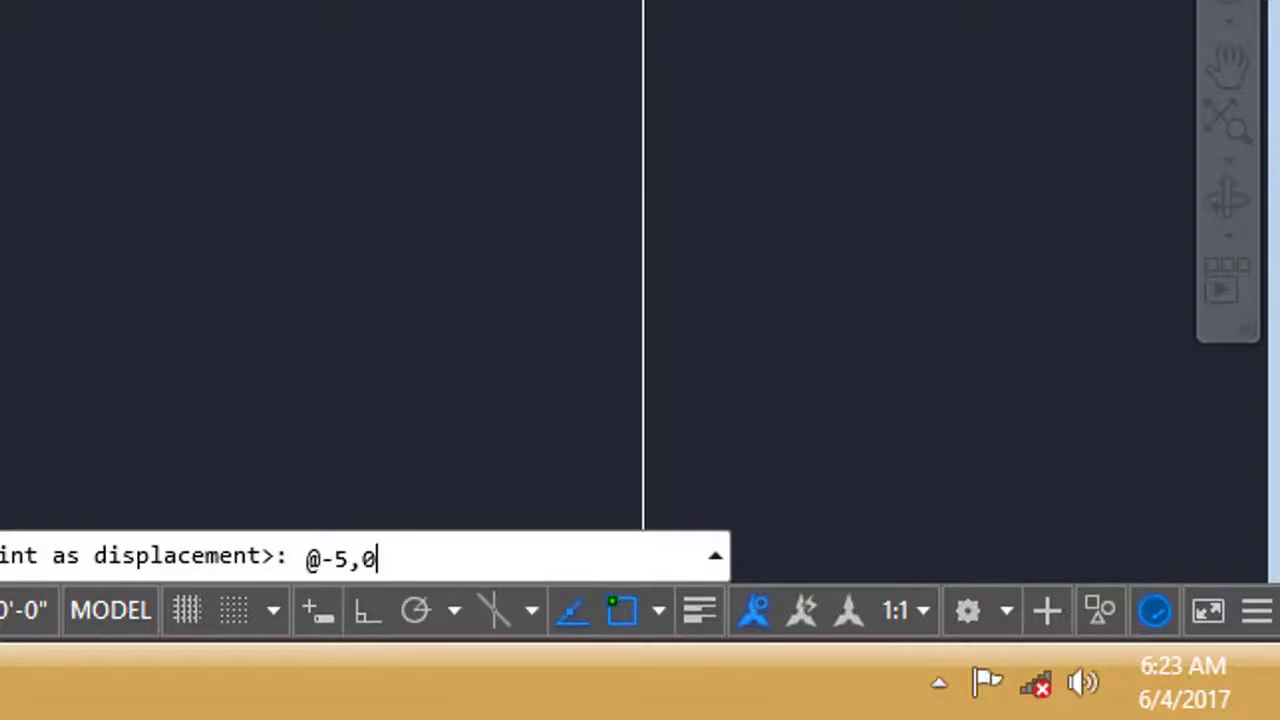
pyautogui.press('Return')
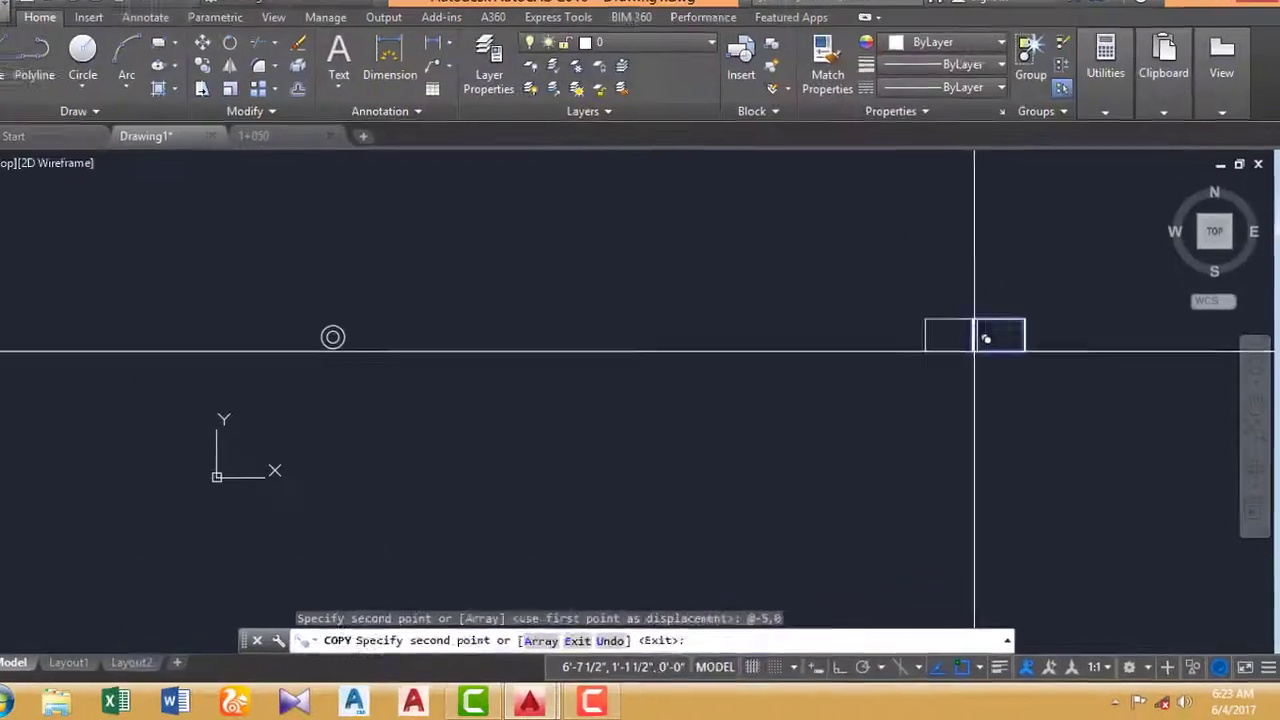
pyautogui.scroll(3, 1029, 370)
pyautogui.scroll(1, 894, 346)
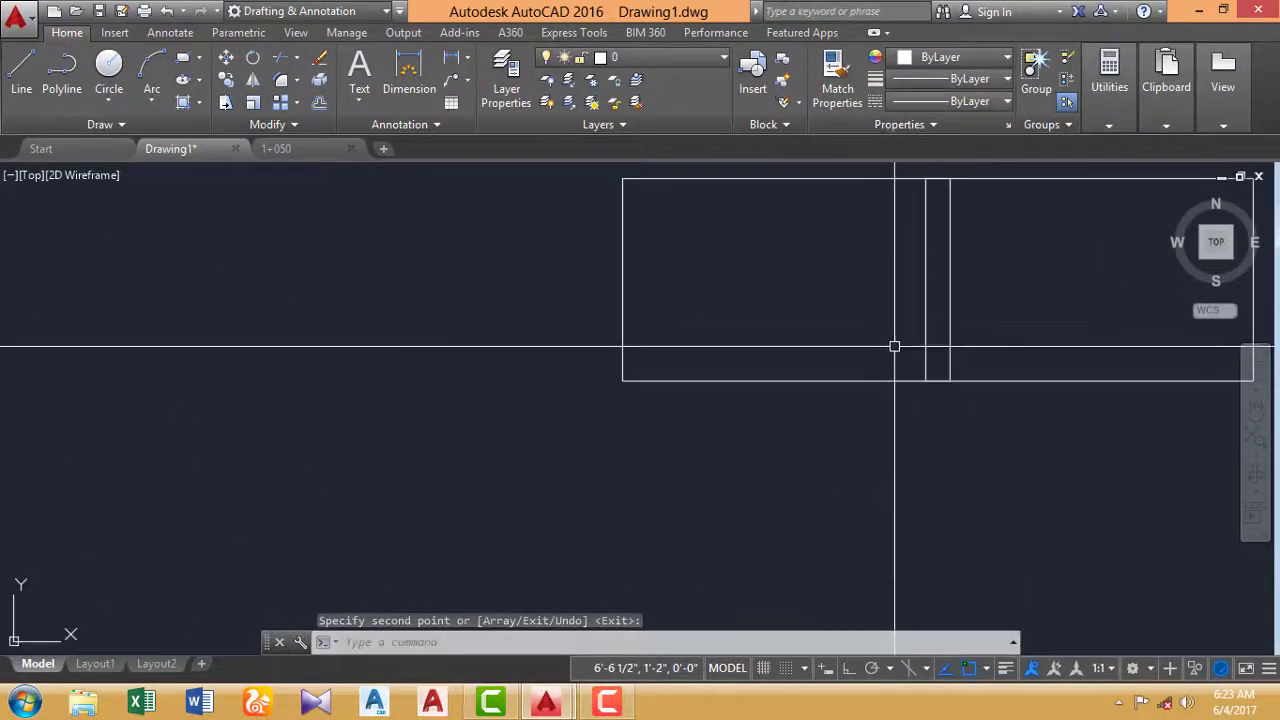
pyautogui.scroll(-1, 903, 363)
pyautogui.press('Return')
# Step: Erase the misplaced copy of the rectangle
pyautogui.click(1096, 411)
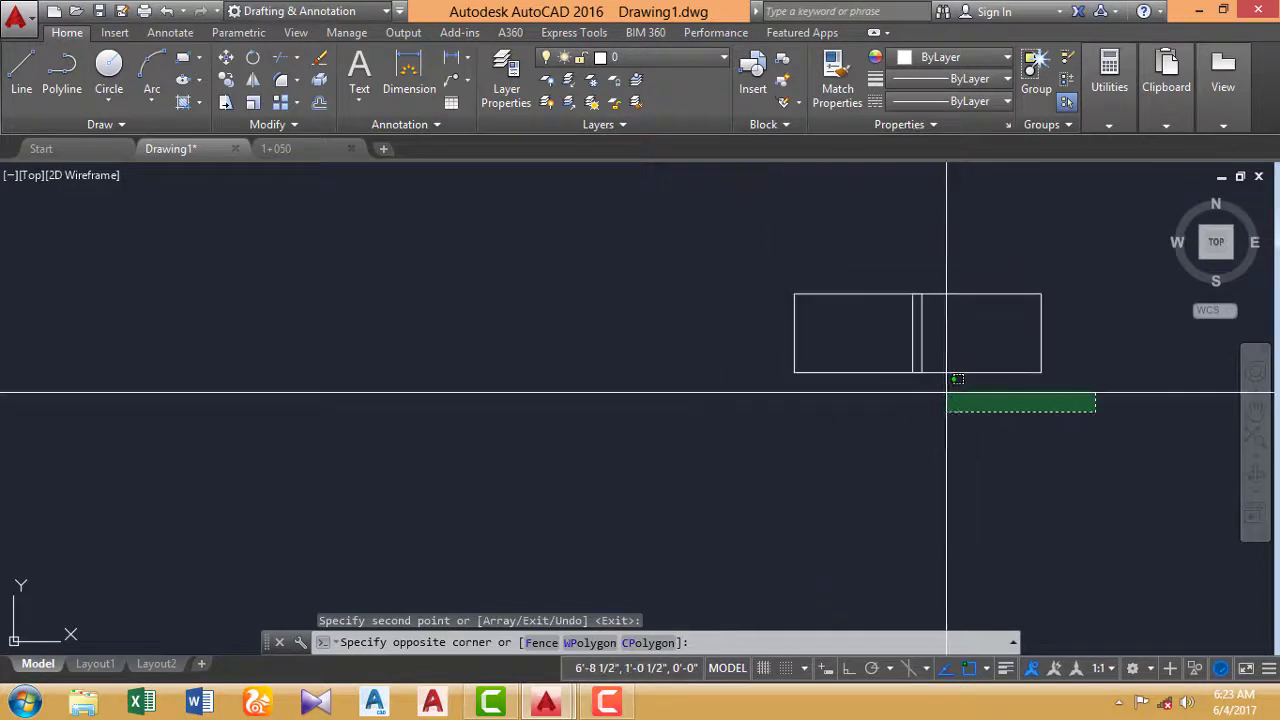
pyautogui.click(951, 391)
pyautogui.click(881, 251)
pyautogui.click(769, 416)
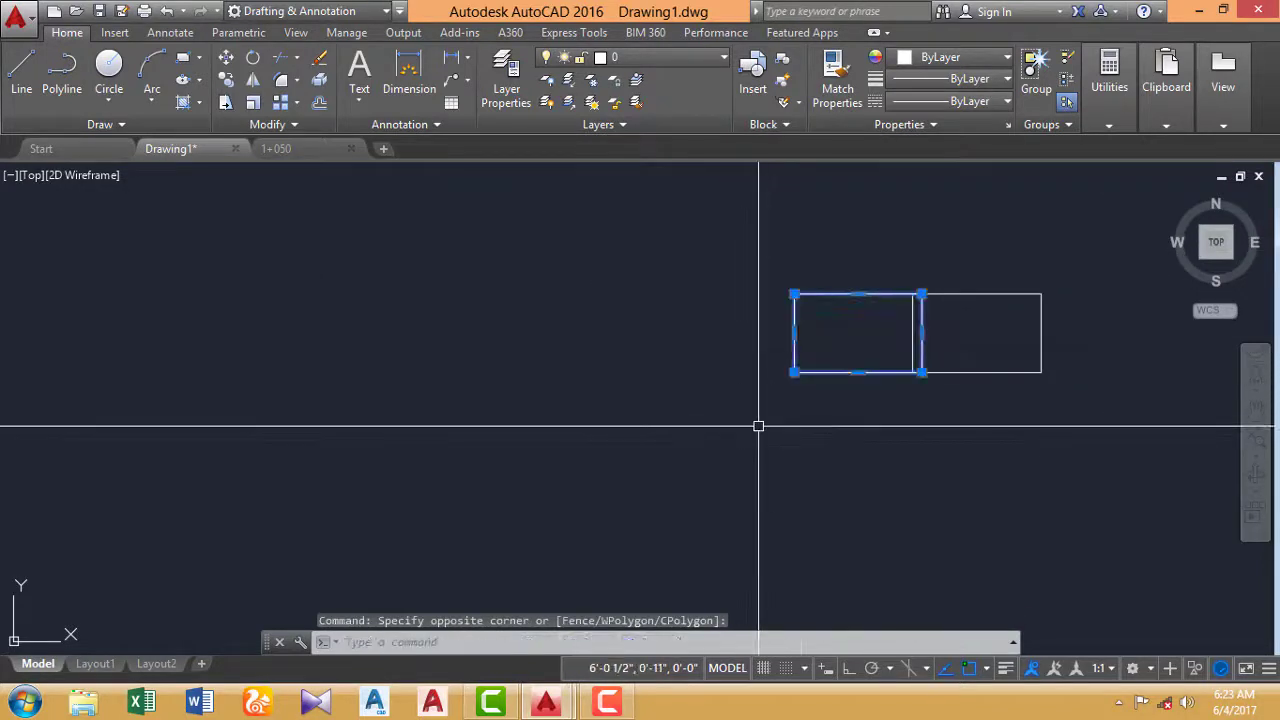
pyautogui.write('e')
pyautogui.press('Return')
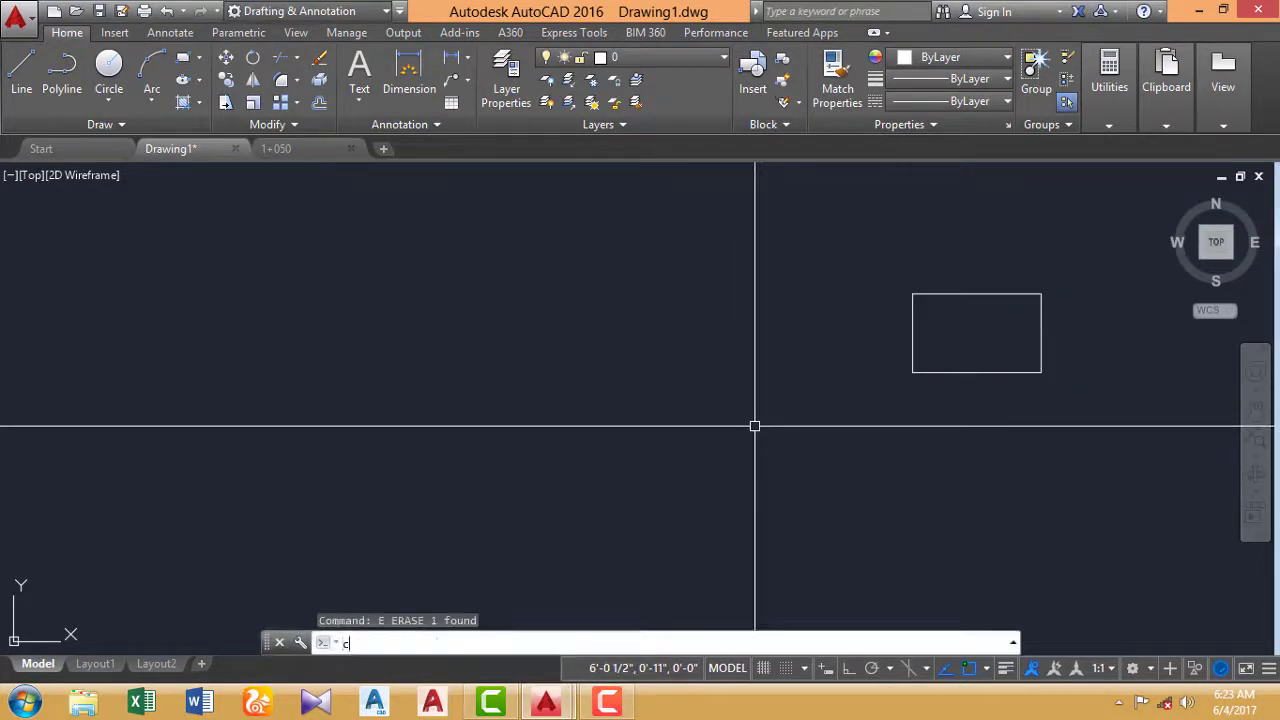
# Step: Copy the rectangle from its corner 5 feet left with @-5',0
pyautogui.write('co')
pyautogui.press('Return')
pyautogui.click(1060, 270)
pyautogui.click(954, 5)
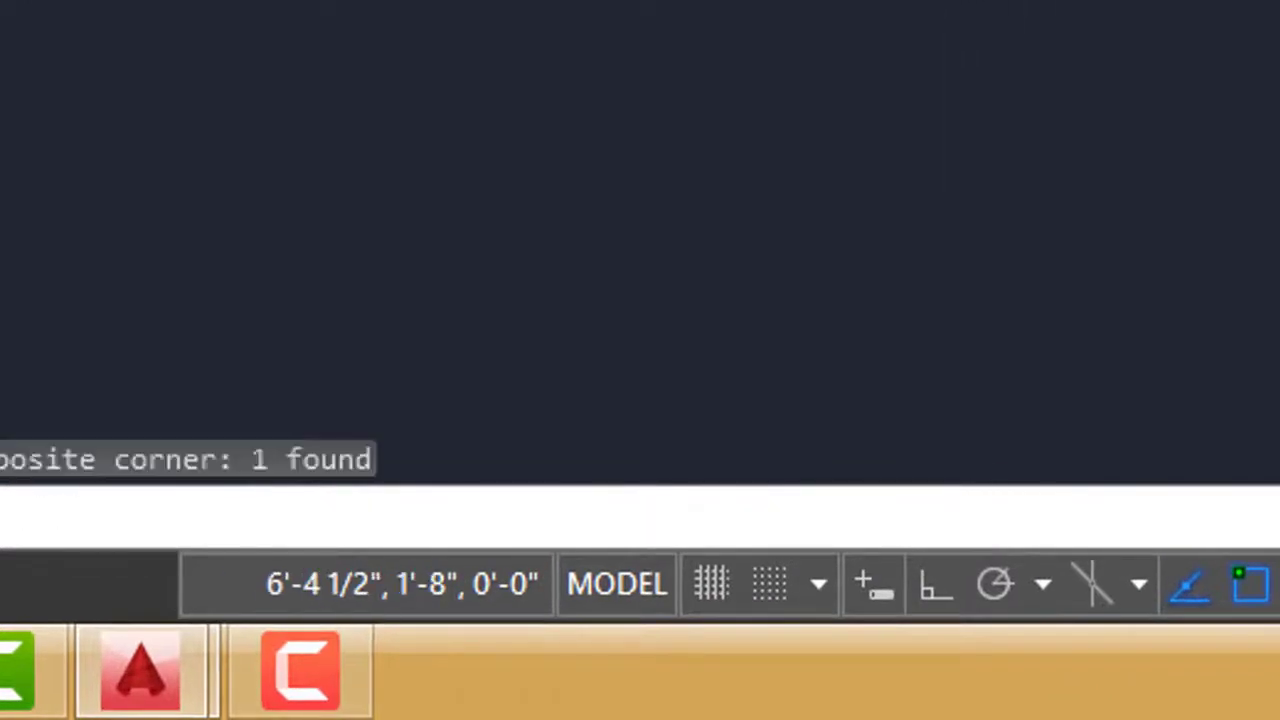
pyautogui.press('Return')
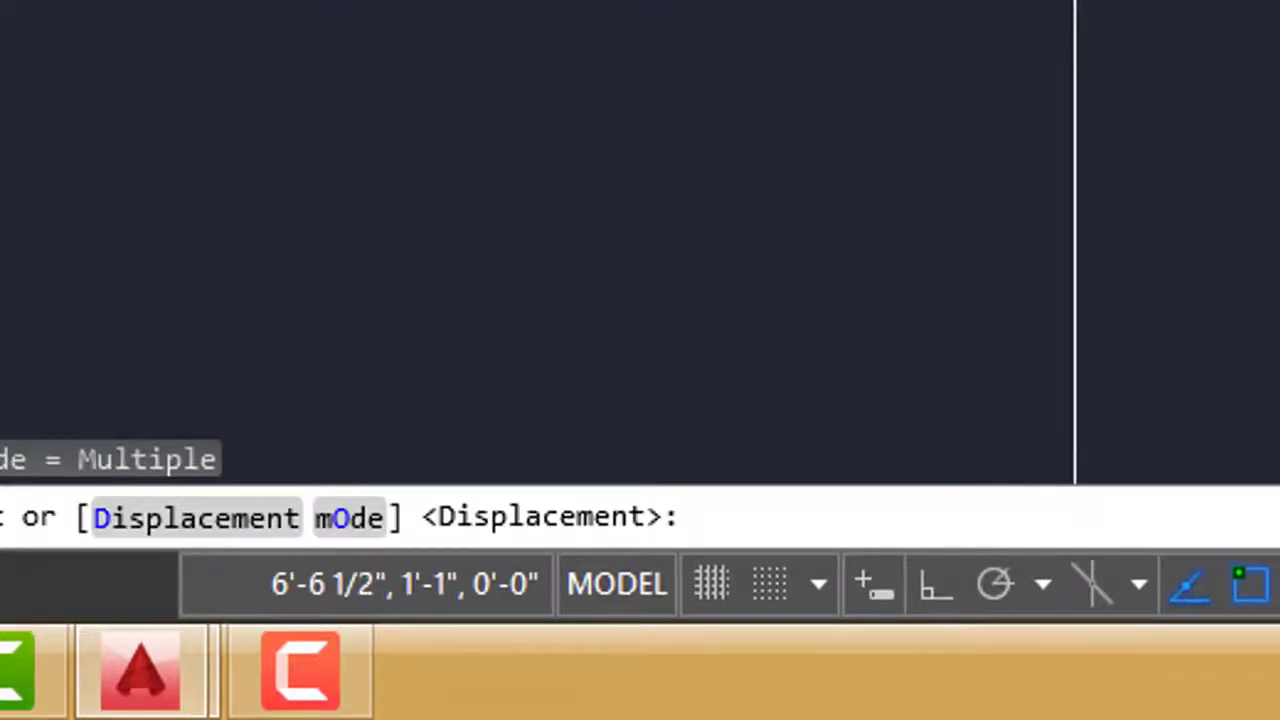
pyautogui.click(952, 5)
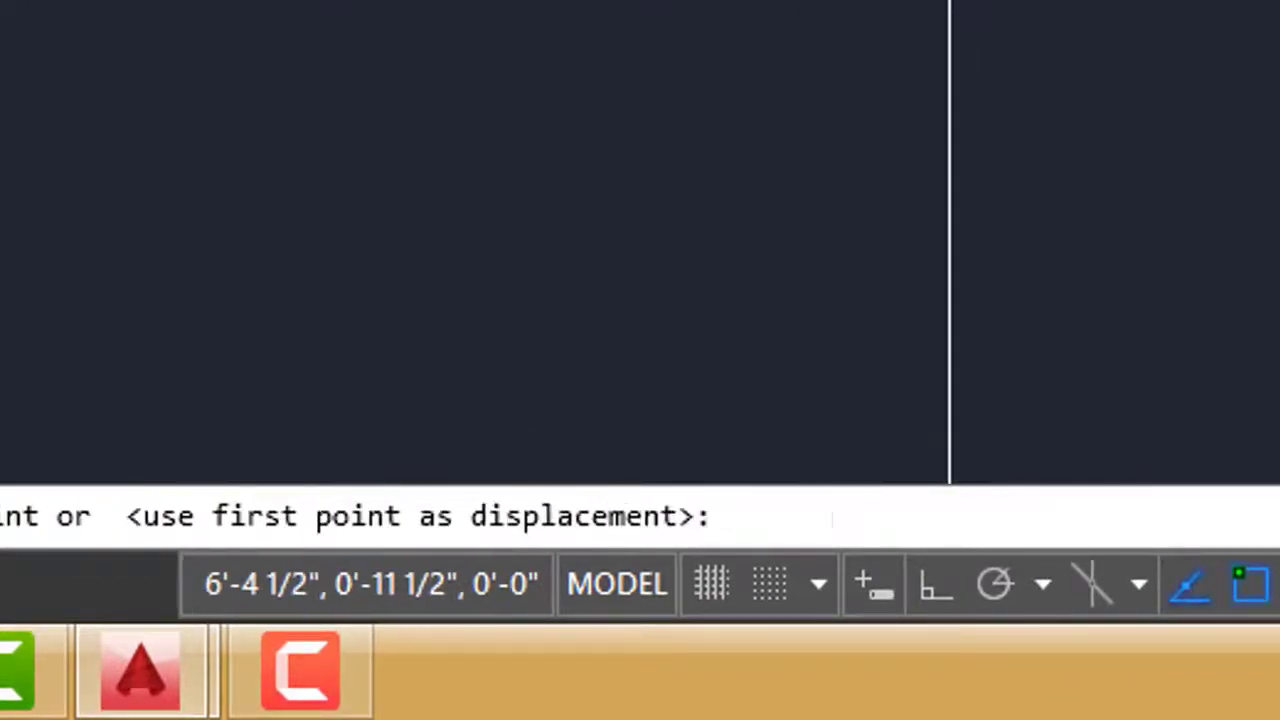
pyautogui.write('@-5')
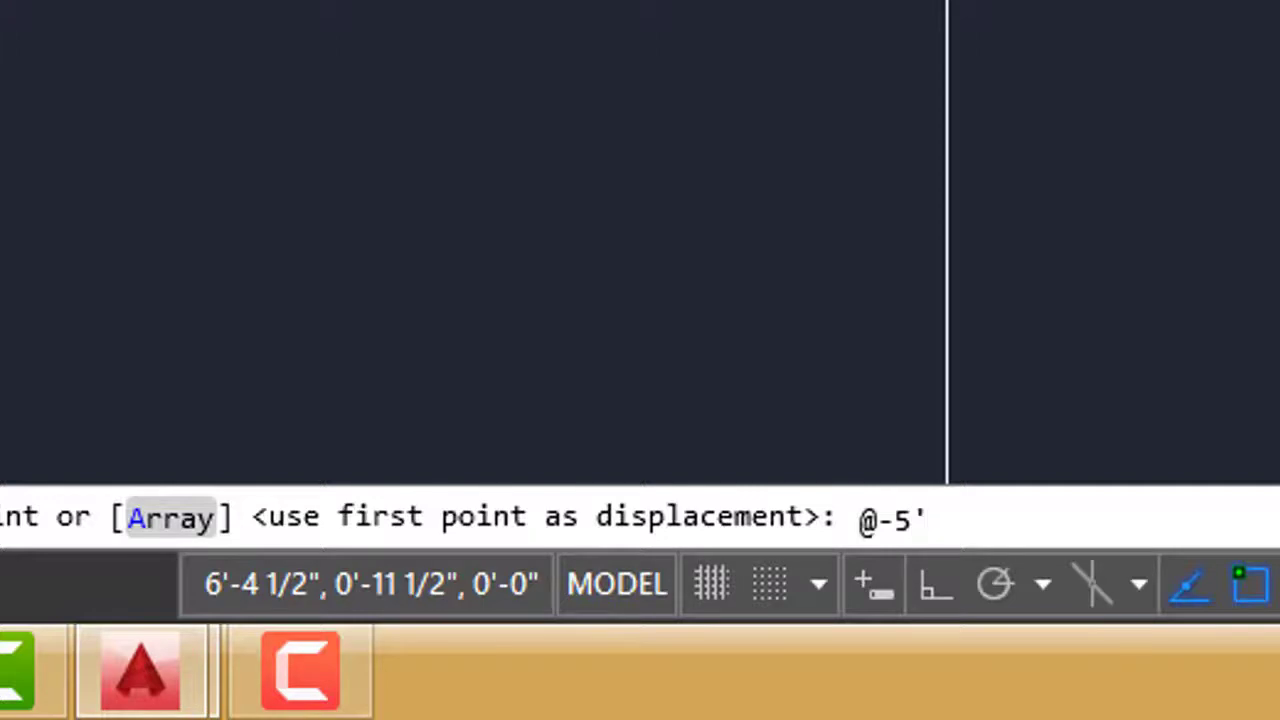
pyautogui.write('0')
pyautogui.press('Return')
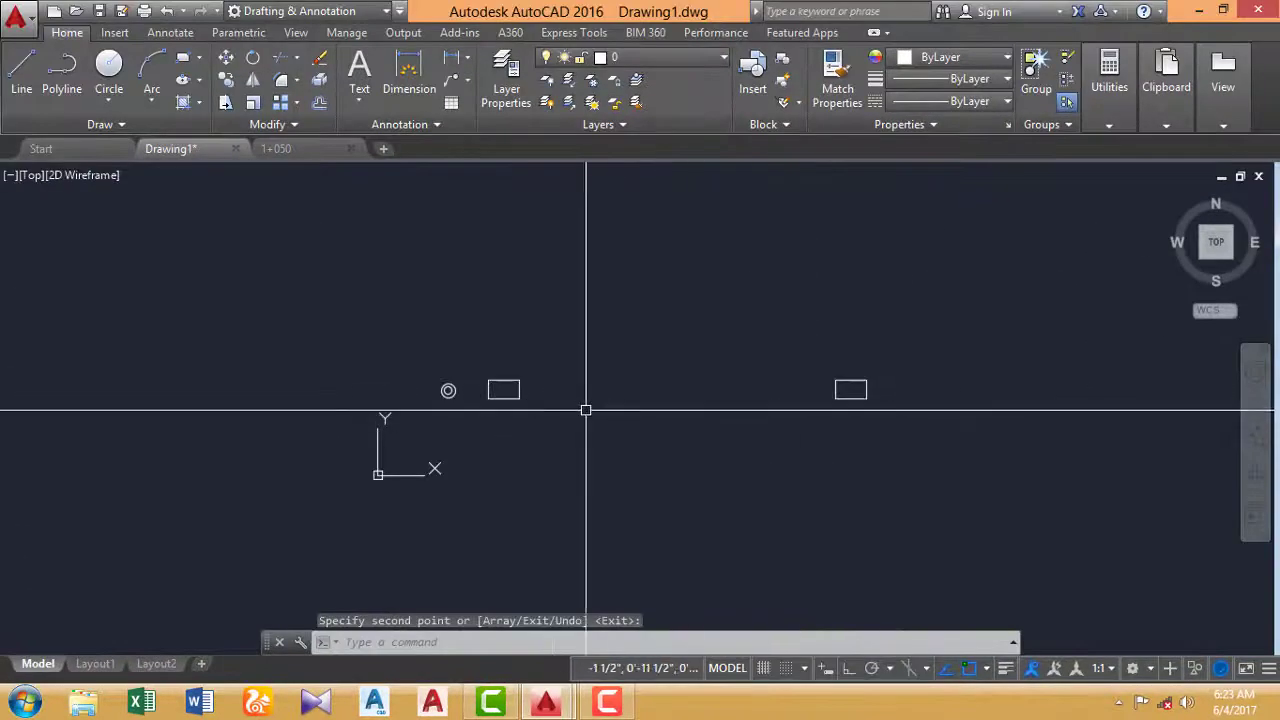
pyautogui.scroll(2, 541, 395)
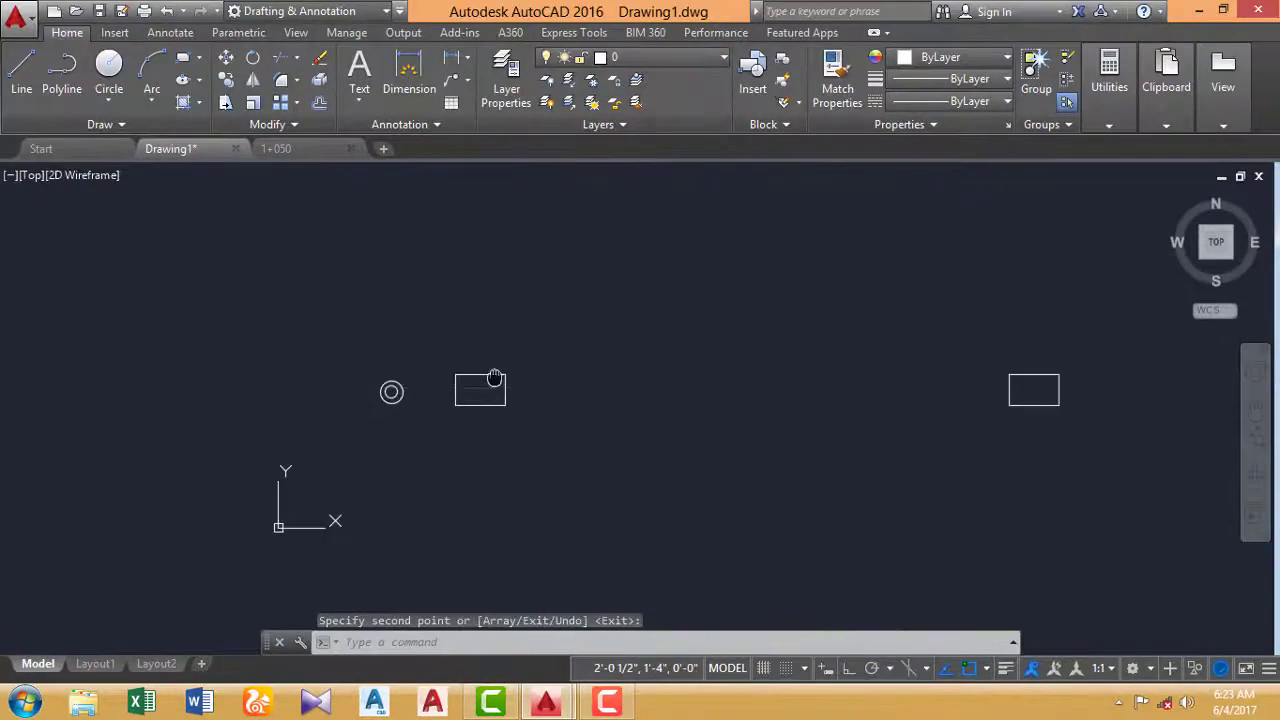
pyautogui.moveTo(494, 374); pyautogui.dragTo(397, 336, button='middle')
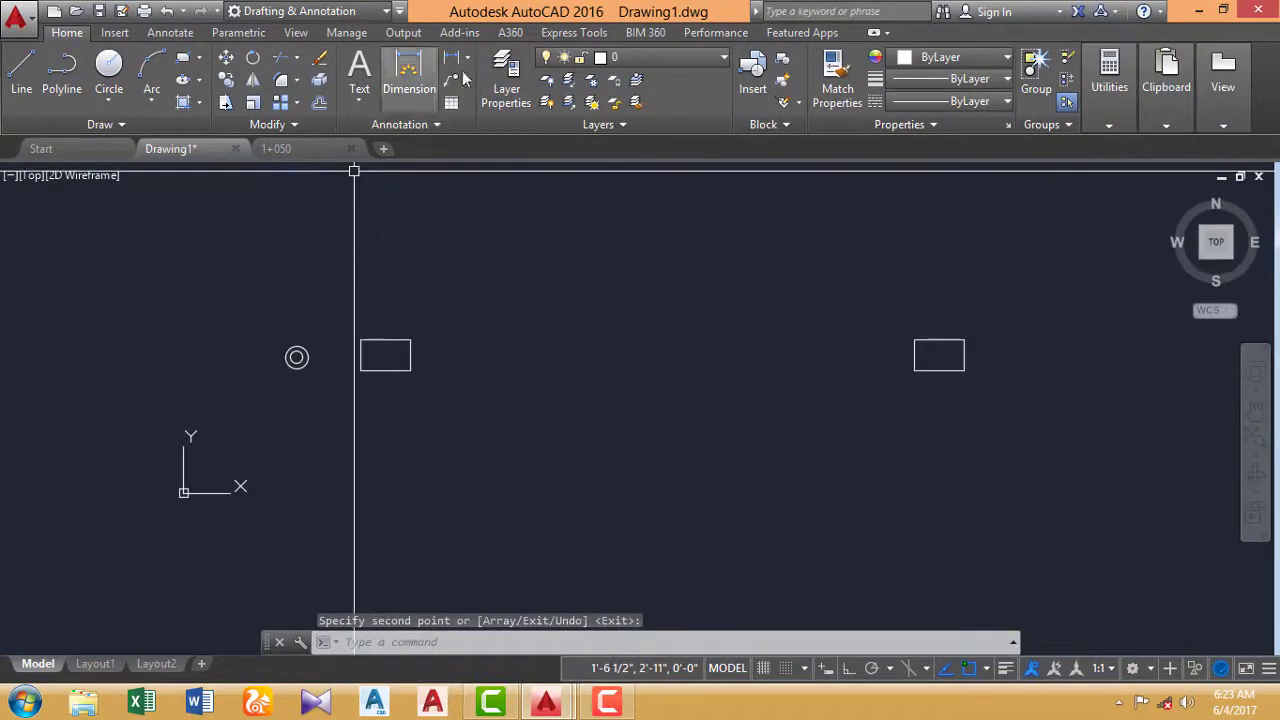
# Step: Measure the distance to the right rectangle's corner, getting Delta X 4'-6 1/2"
pyautogui.write('d')
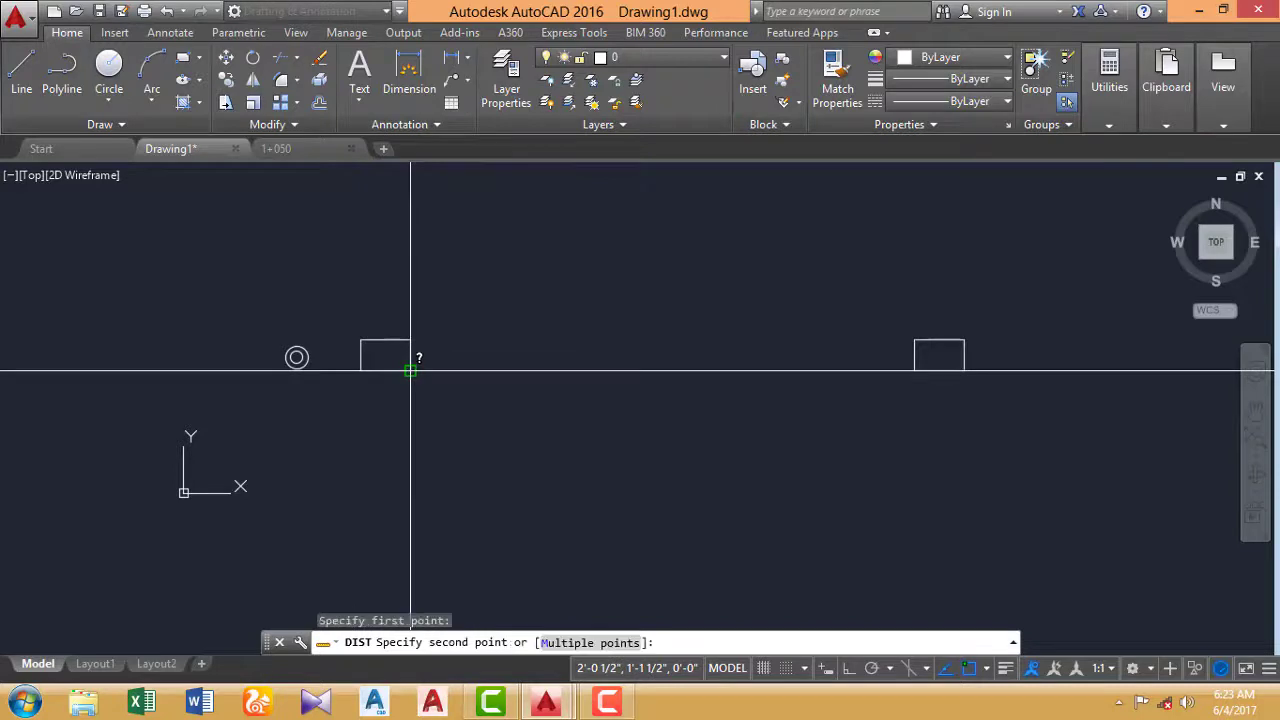
pyautogui.click(914, 370)
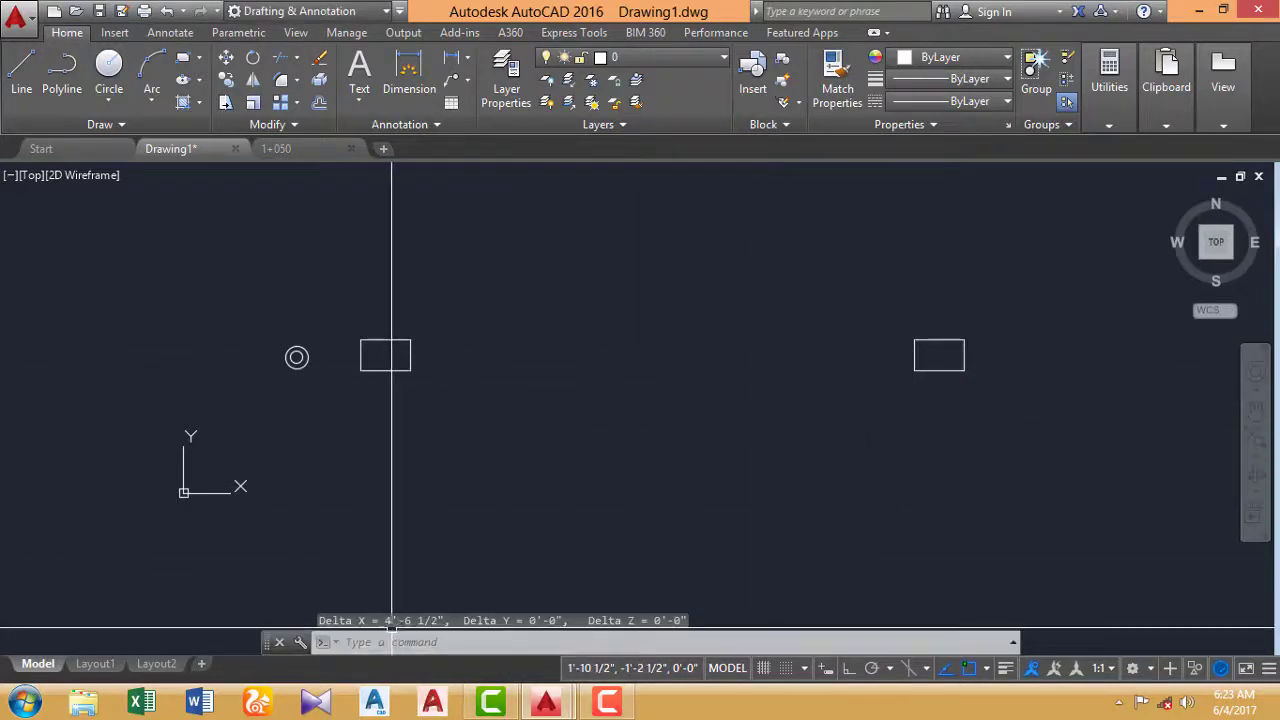
pyautogui.scroll(-3, 494, 514)
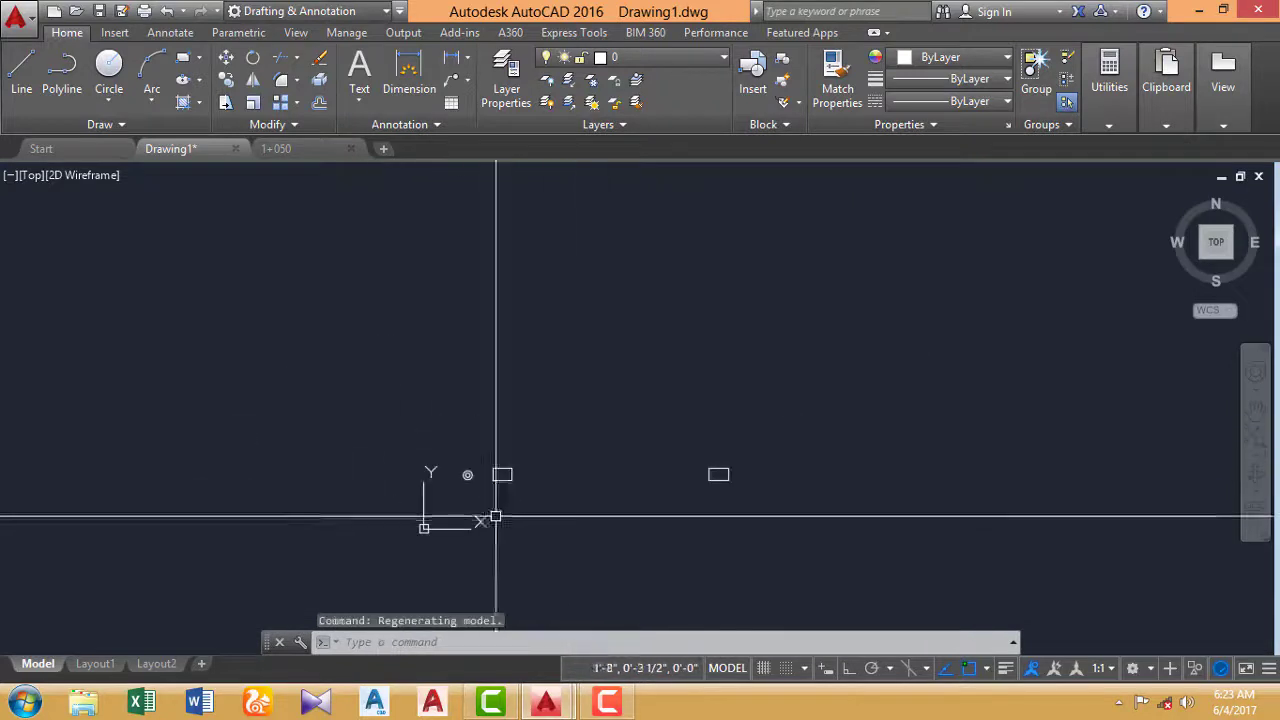
pyautogui.scroll(5, 543, 486)
pyautogui.scroll(-2, 511, 427)
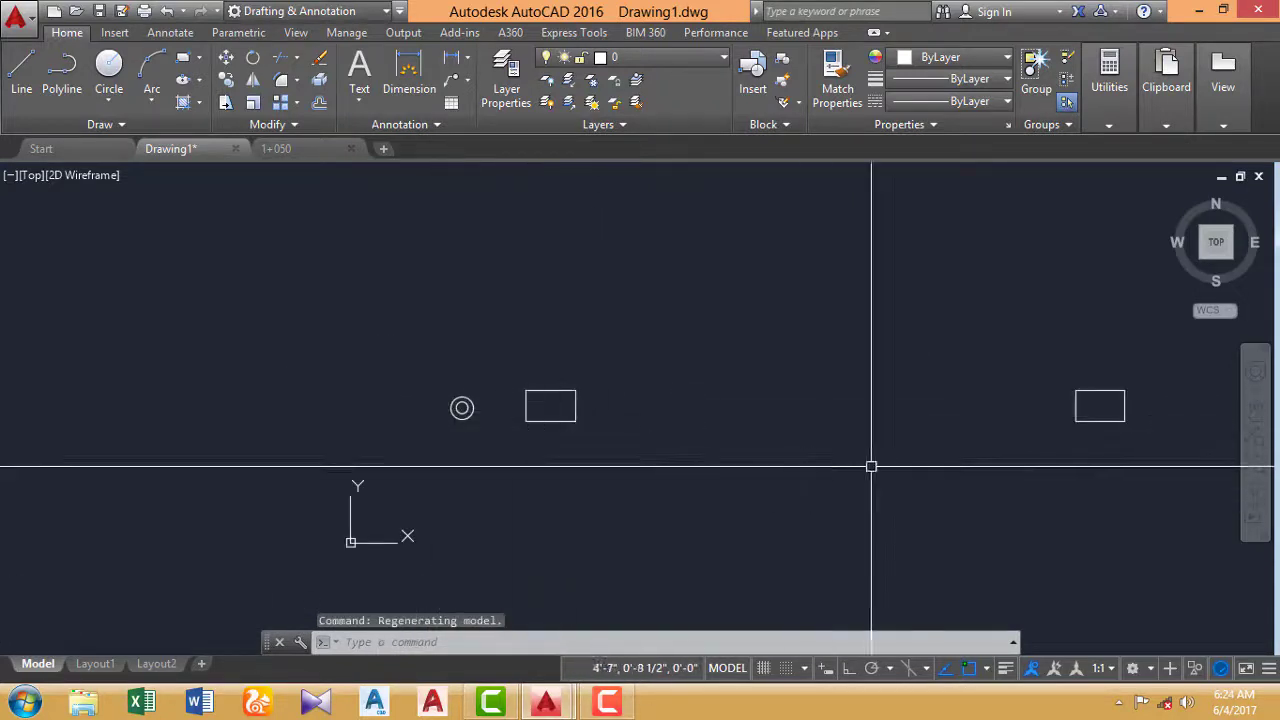
# Step: Delete the far-right rectangle, leaving the concentric circles and one rectangle
pyautogui.click(1154, 457)
pyautogui.click(961, 297)
pyautogui.press('Delete')
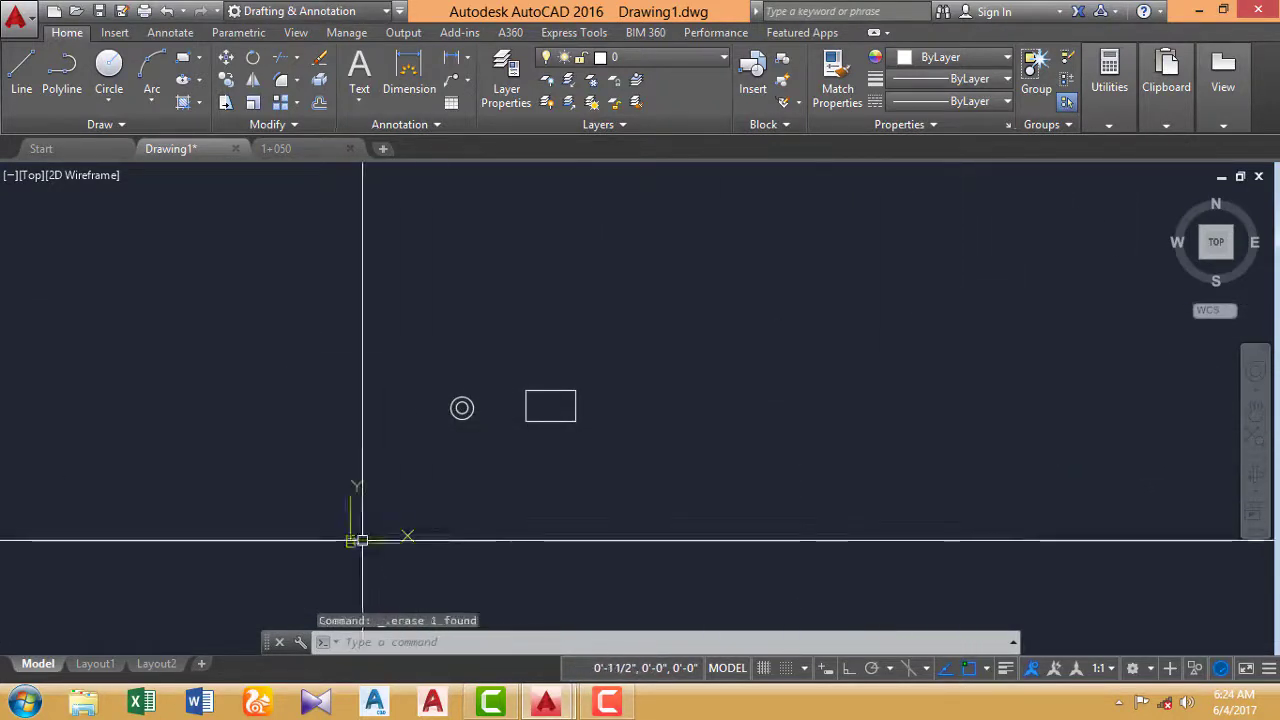
pyautogui.scroll(4, 440, 450)
pyautogui.scroll(2, 505, 335)
pyautogui.moveTo(505, 342); pyautogui.dragTo(457, 412, button='middle')
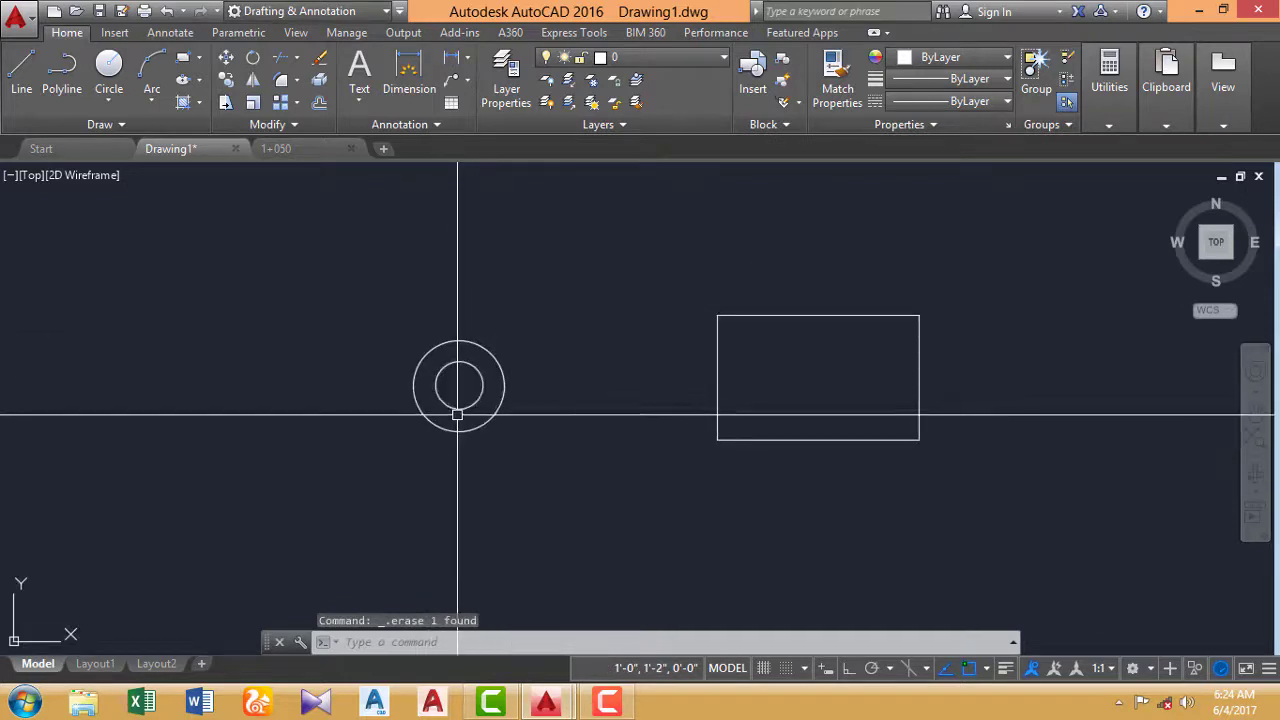
pyautogui.scroll(-2, 543, 431)
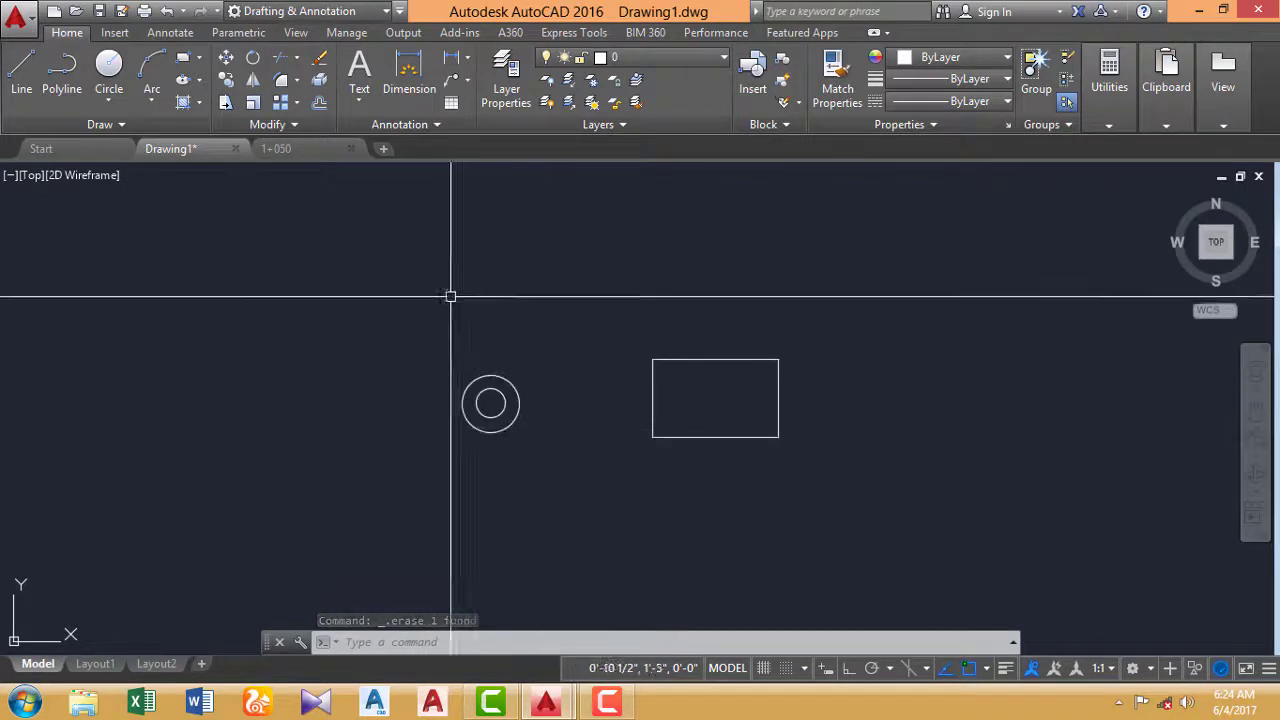
# Step: Switch to the 1+050 drawing and zoom in on its road cross-section
pyautogui.click(305, 150)
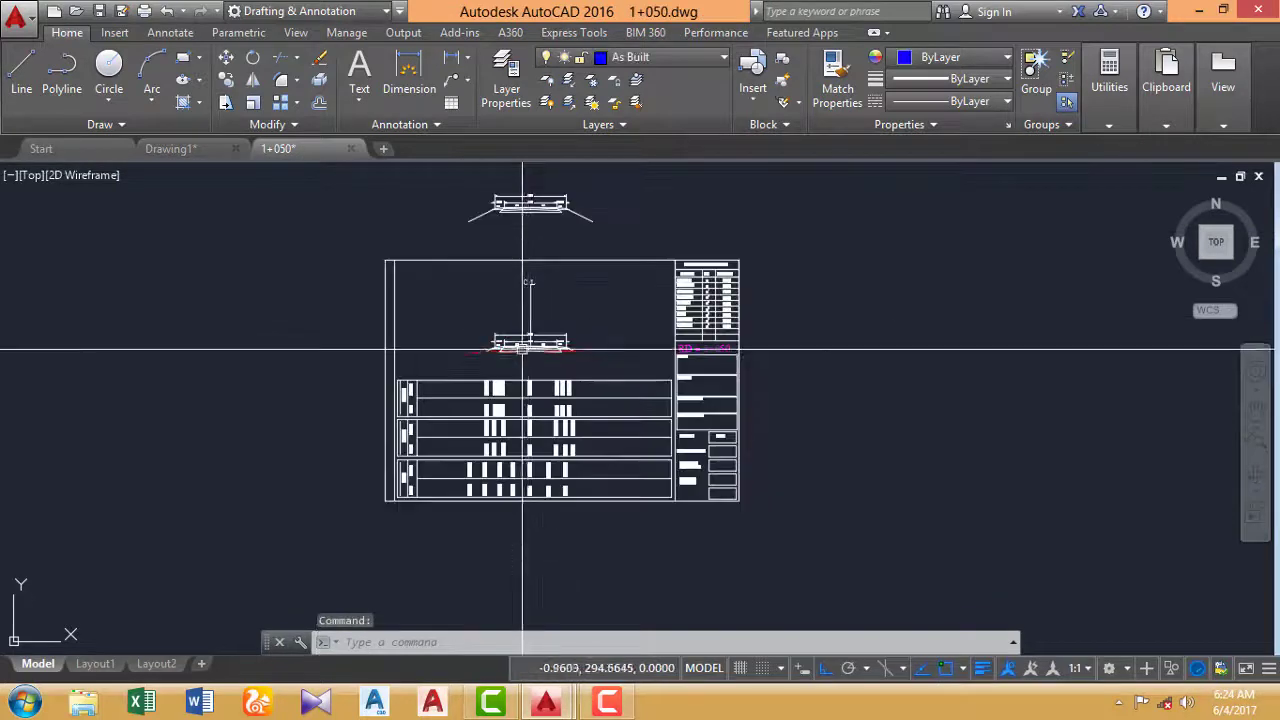
pyautogui.moveTo(518, 376); pyautogui.dragTo(640, 343, button='middle')
pyautogui.scroll(2, 631, 340)
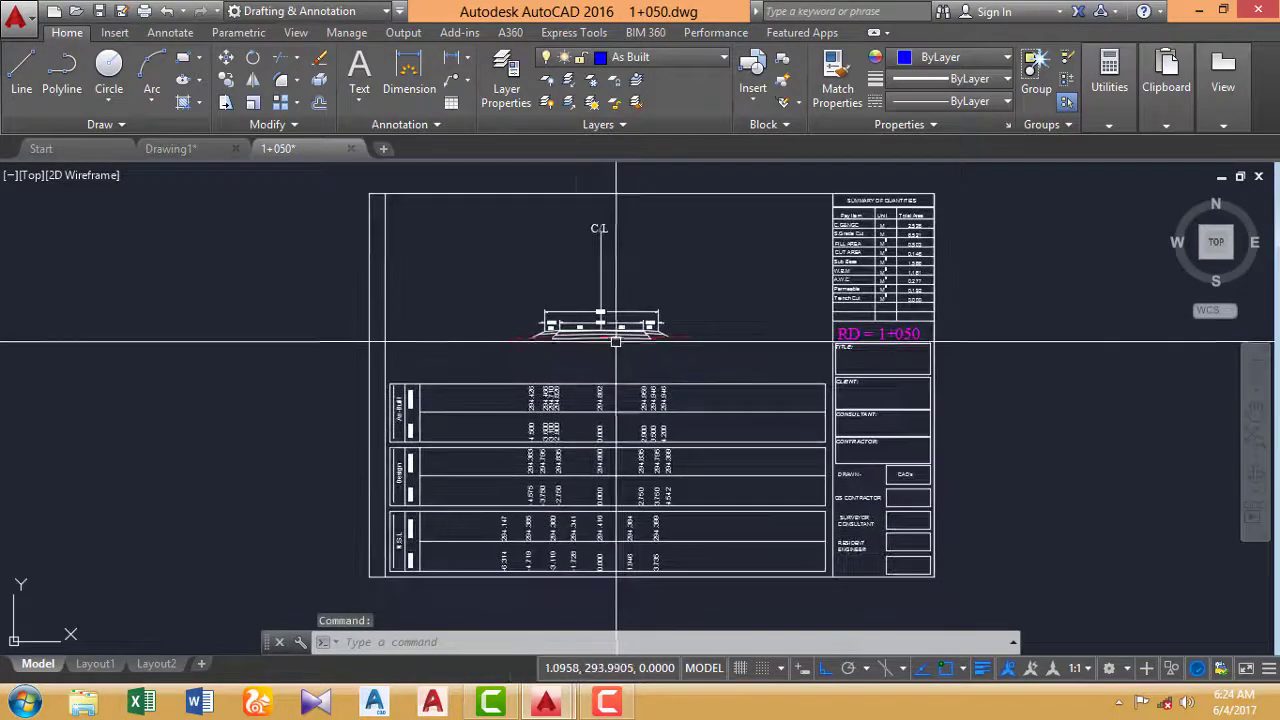
pyautogui.scroll(3, 587, 333)
pyautogui.scroll(-4, 587, 333)
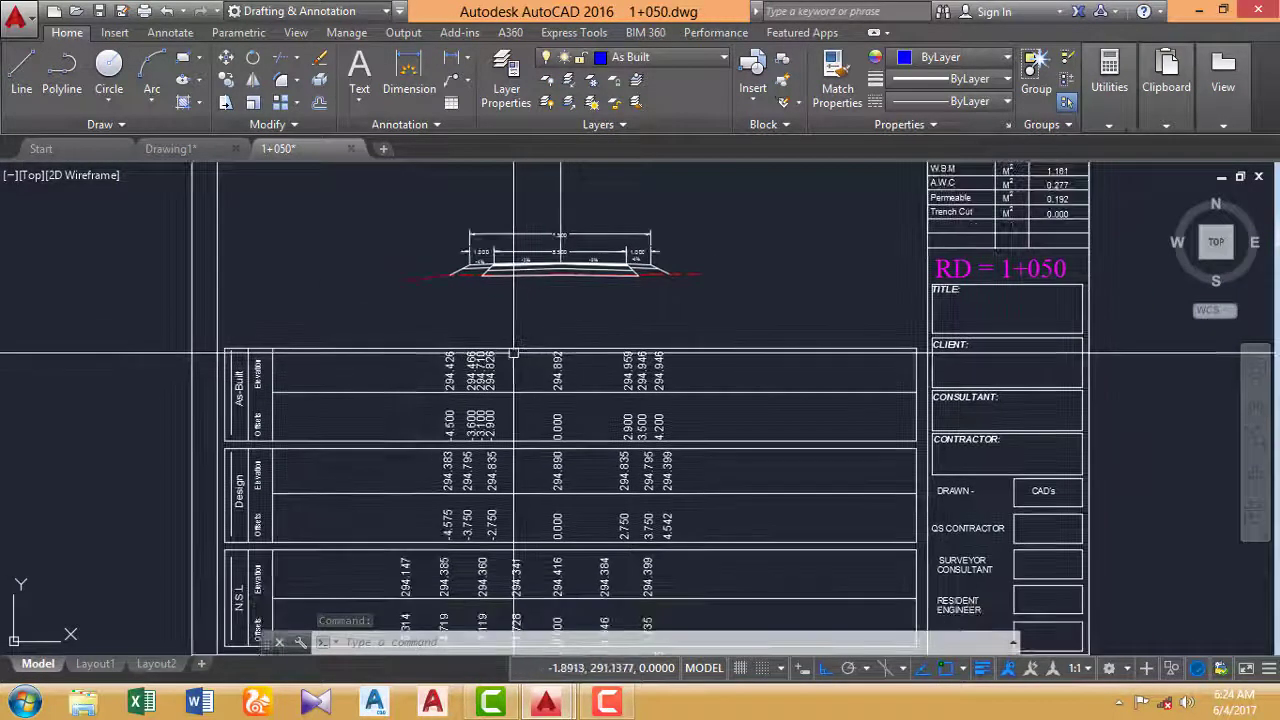
# Step: Pan through the title block and the As-Built, Design and N.S.L. elevation table
pyautogui.moveTo(546, 346); pyautogui.dragTo(538, 382, button='middle')
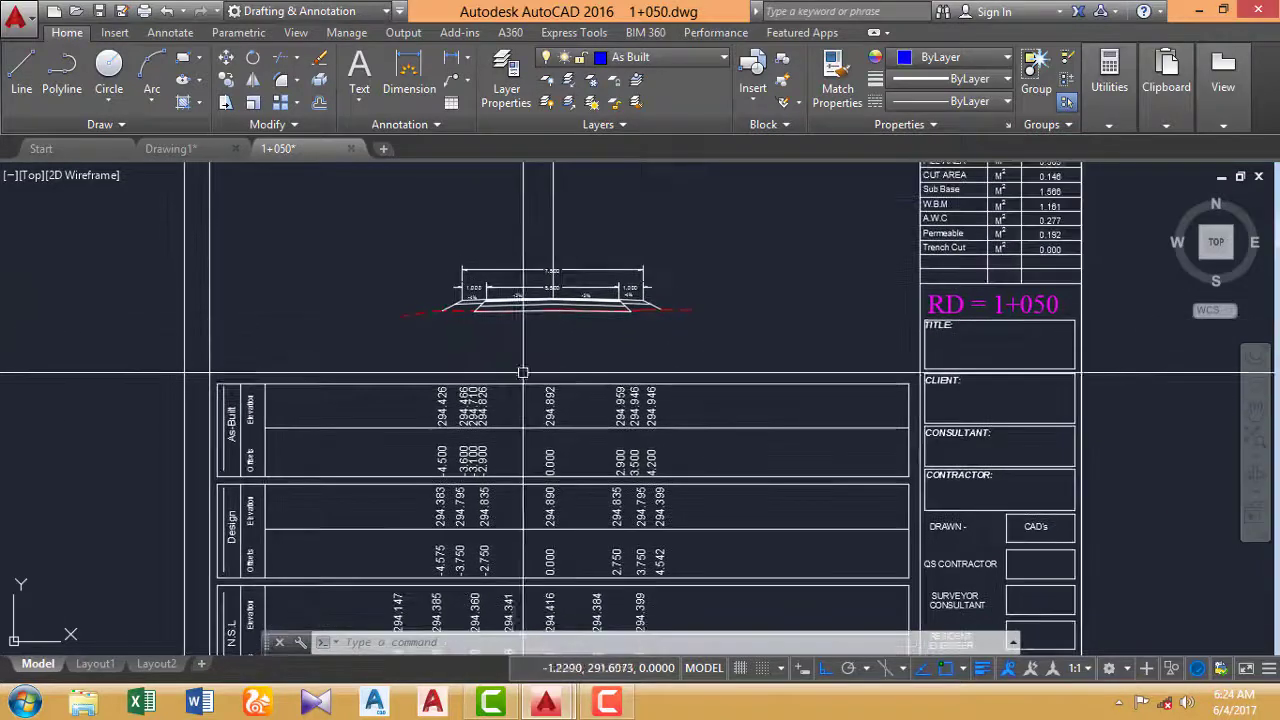
pyautogui.moveTo(549, 466); pyautogui.dragTo(520, 240, button='middle')
pyautogui.scroll(2, 329, 480)
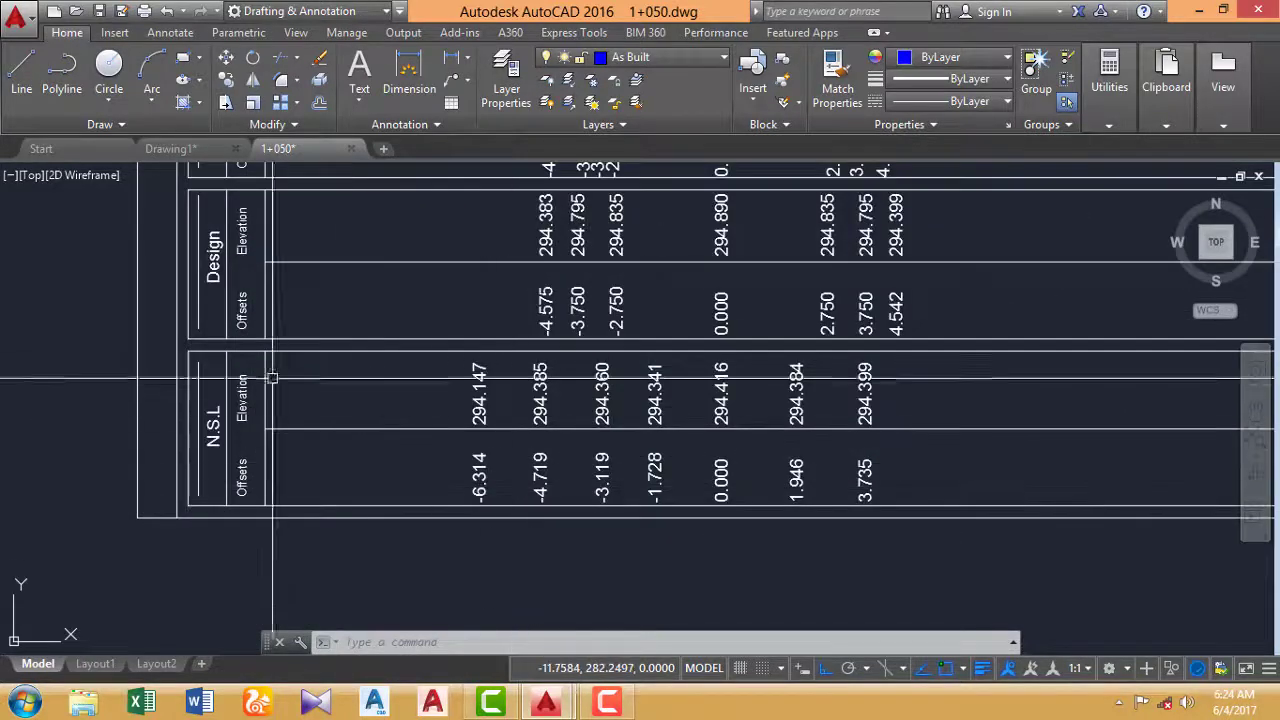
pyautogui.moveTo(250, 363); pyautogui.dragTo(245, 393, button='middle')
pyautogui.scroll(-3, 500, 440)
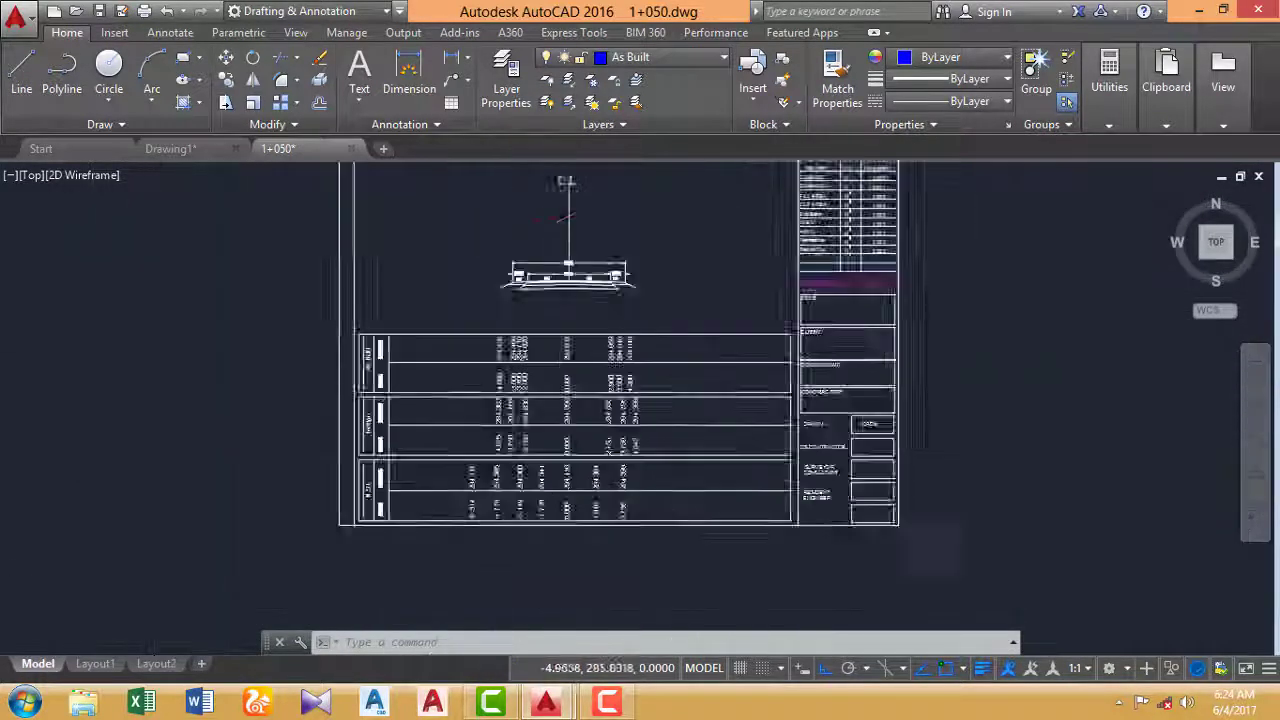
pyautogui.scroll(-1, 520, 405)
pyautogui.scroll(5, 514, 264)
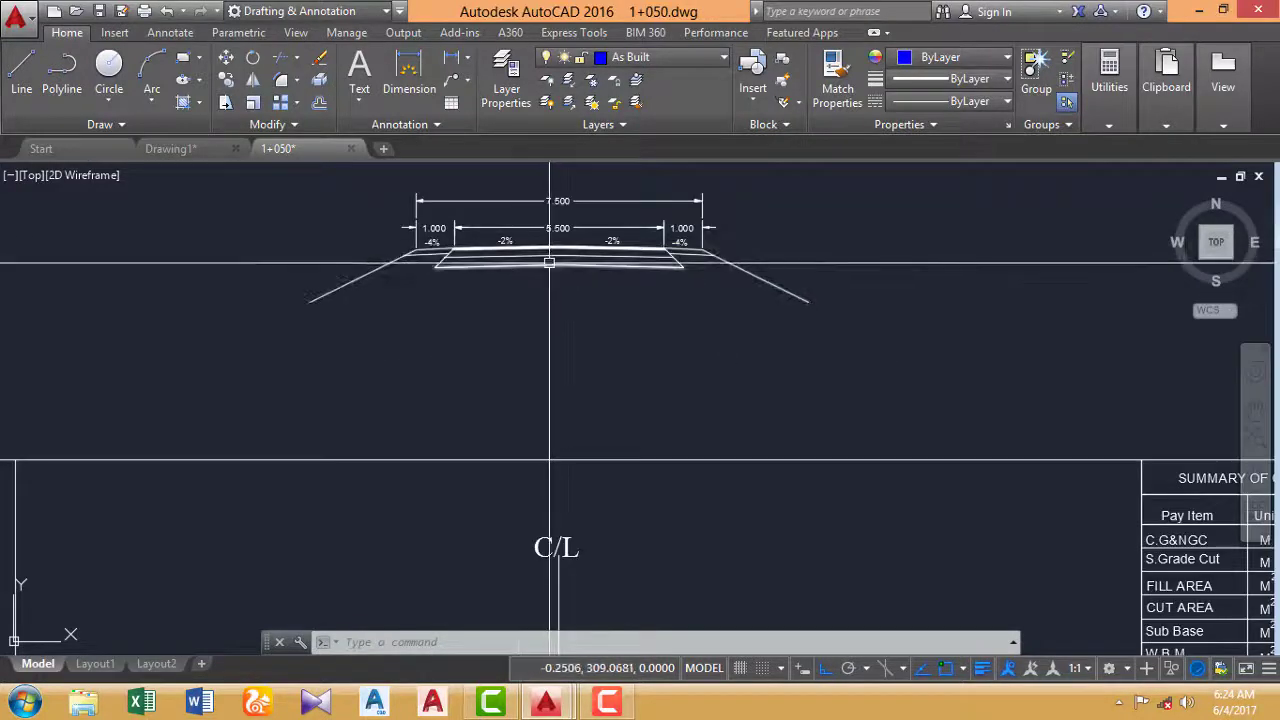
pyautogui.scroll(-3, 561, 270)
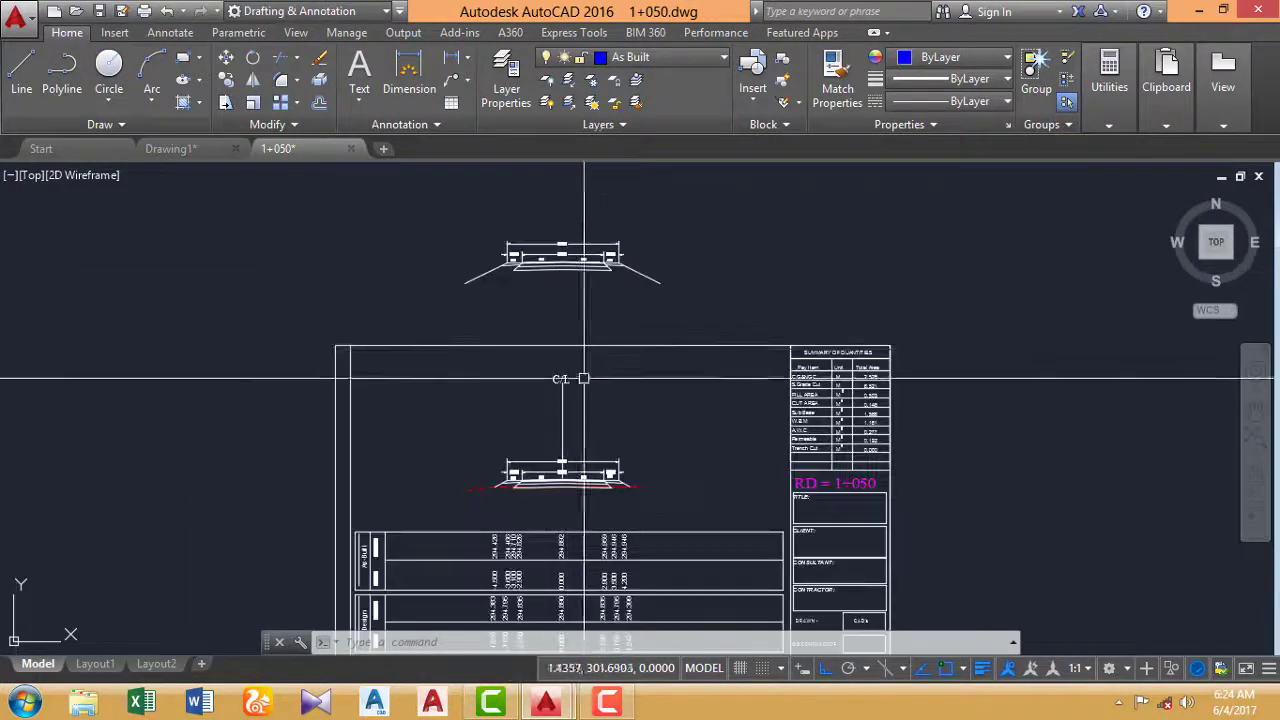
pyautogui.scroll(4, 509, 491)
# Step: Erase the 21 objects of the lower road cross-section inside the sheet
pyautogui.click(443, 375)
pyautogui.click(840, 538)
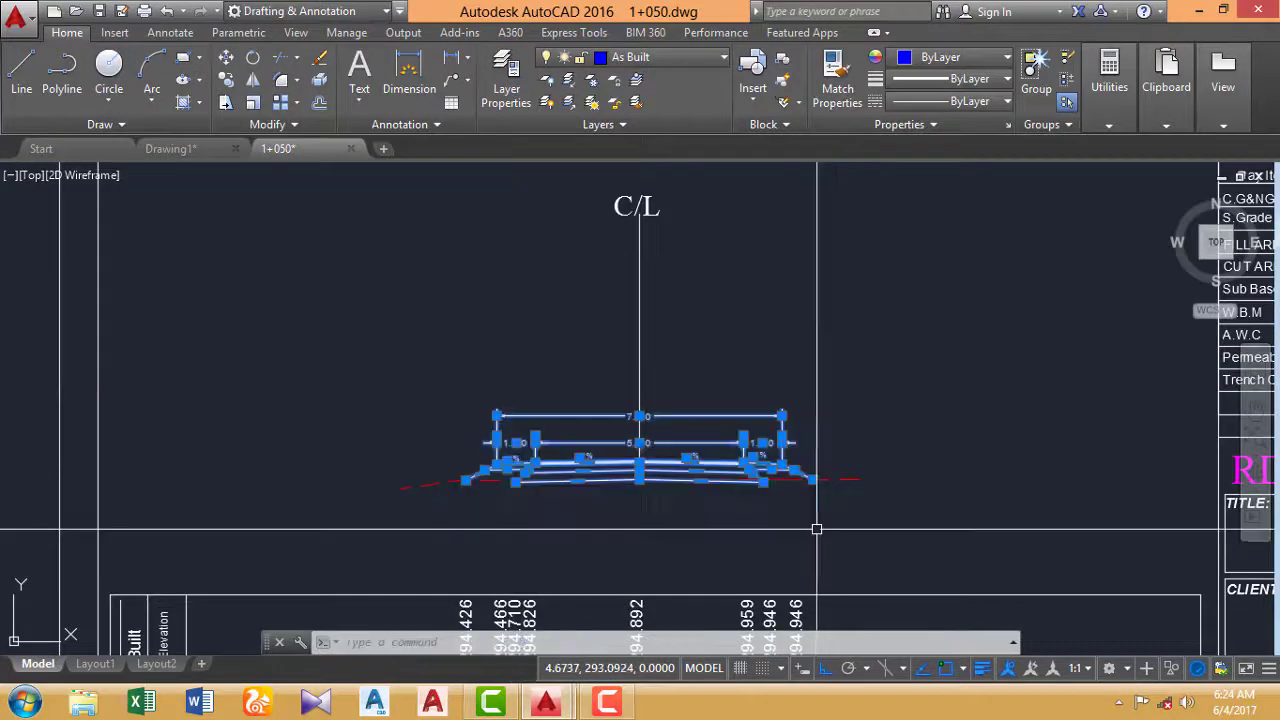
pyautogui.write('e')
pyautogui.press('Return')
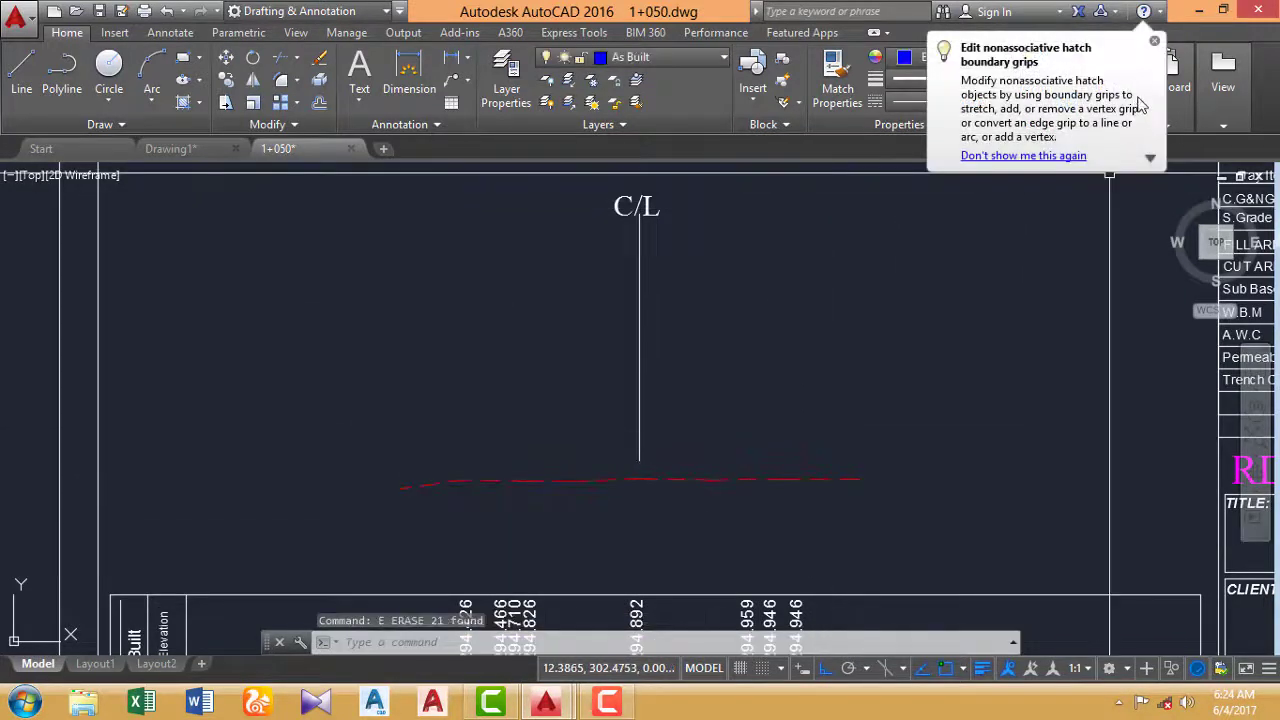
pyautogui.moveTo(1166, 76)
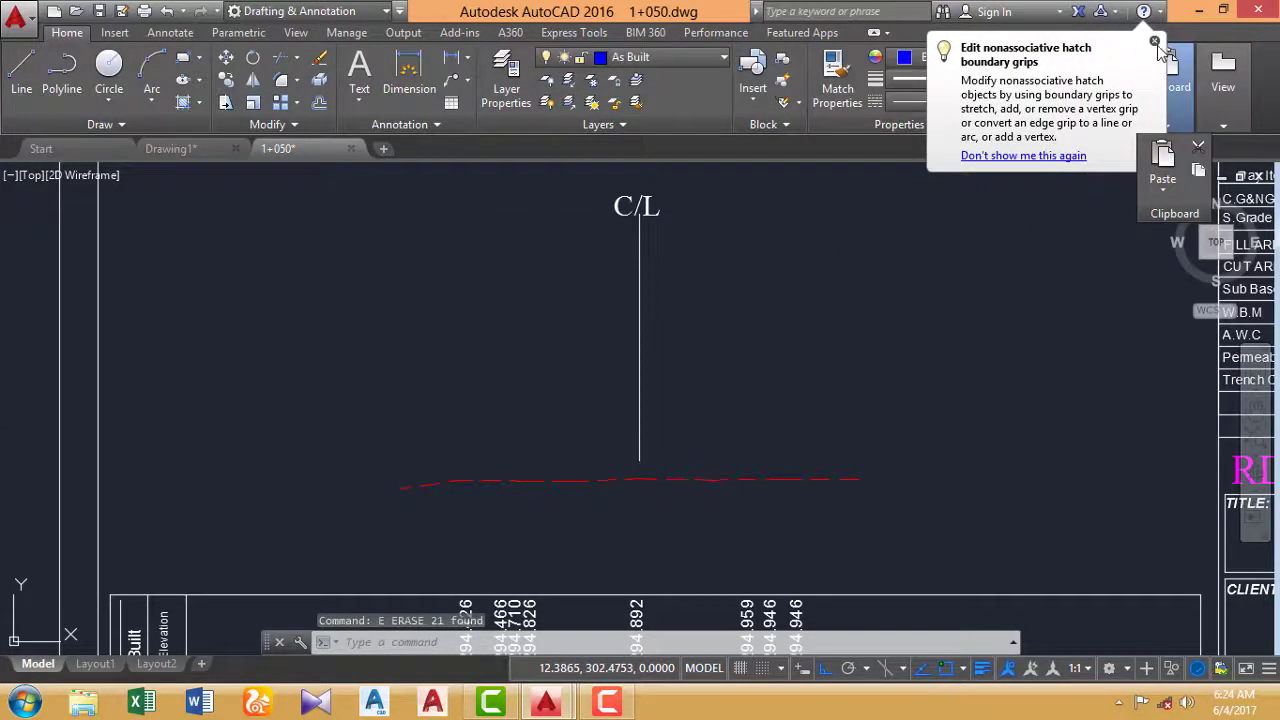
pyautogui.click(1155, 43)
# Step: Zoom out and pan to bring the upper cross-section and C/L into view
pyautogui.scroll(-4, 757, 400)
pyautogui.moveTo(765, 423)
pyautogui.mouseDown(button='middle')
pyautogui.moveTo(779, 429)
pyautogui.moveTo(765, 325)
pyautogui.mouseUp(button='middle')
pyautogui.scroll(2, 686, 457)
pyautogui.scroll(3, 744, 474)
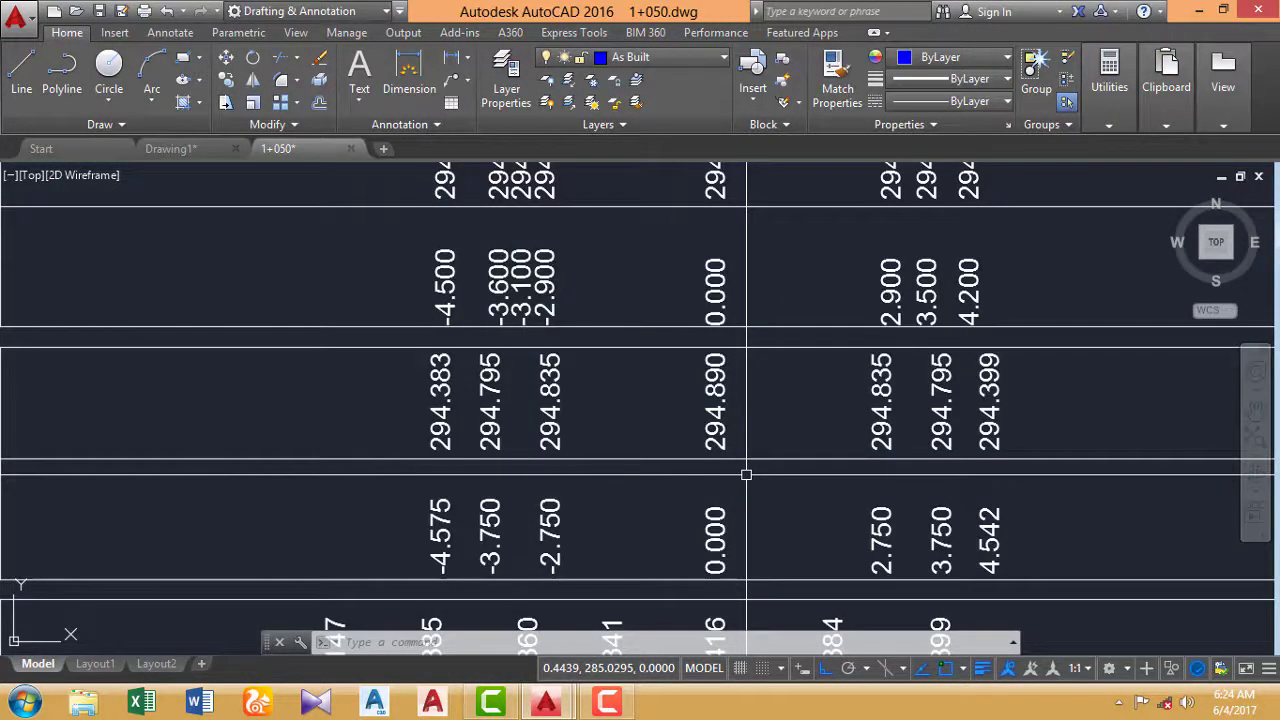
pyautogui.scroll(-3, 744, 466)
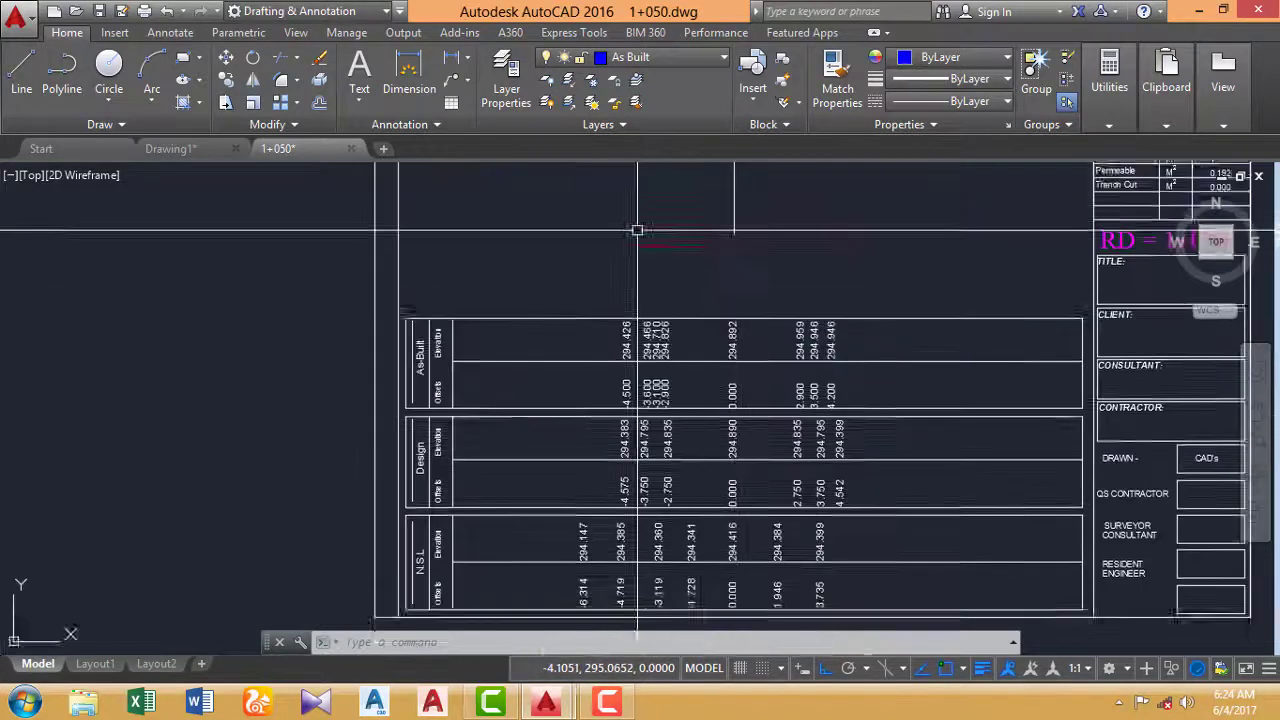
pyautogui.scroll(1, 646, 194)
pyautogui.scroll(1, 597, 291)
pyautogui.moveTo(597, 291); pyautogui.dragTo(617, 334, button='middle')
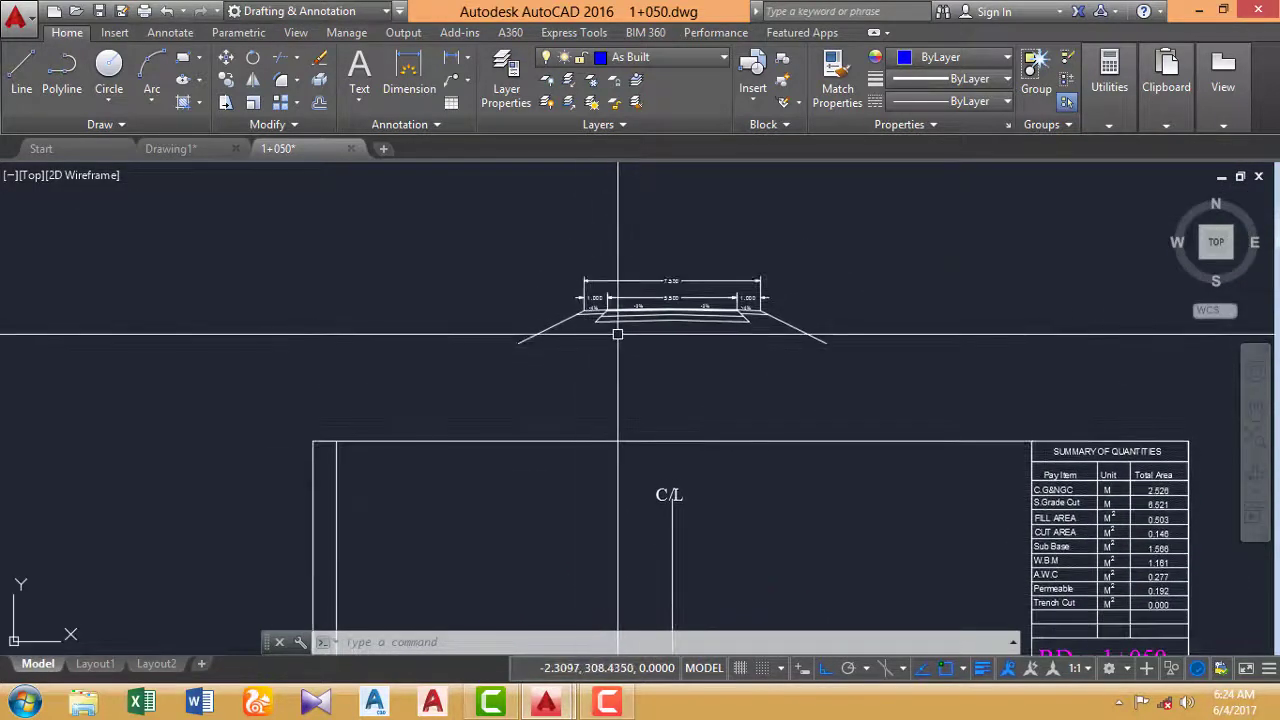
# Step: Copy the upper road cross-section from its crest point to 0,294.890
pyautogui.write('co')
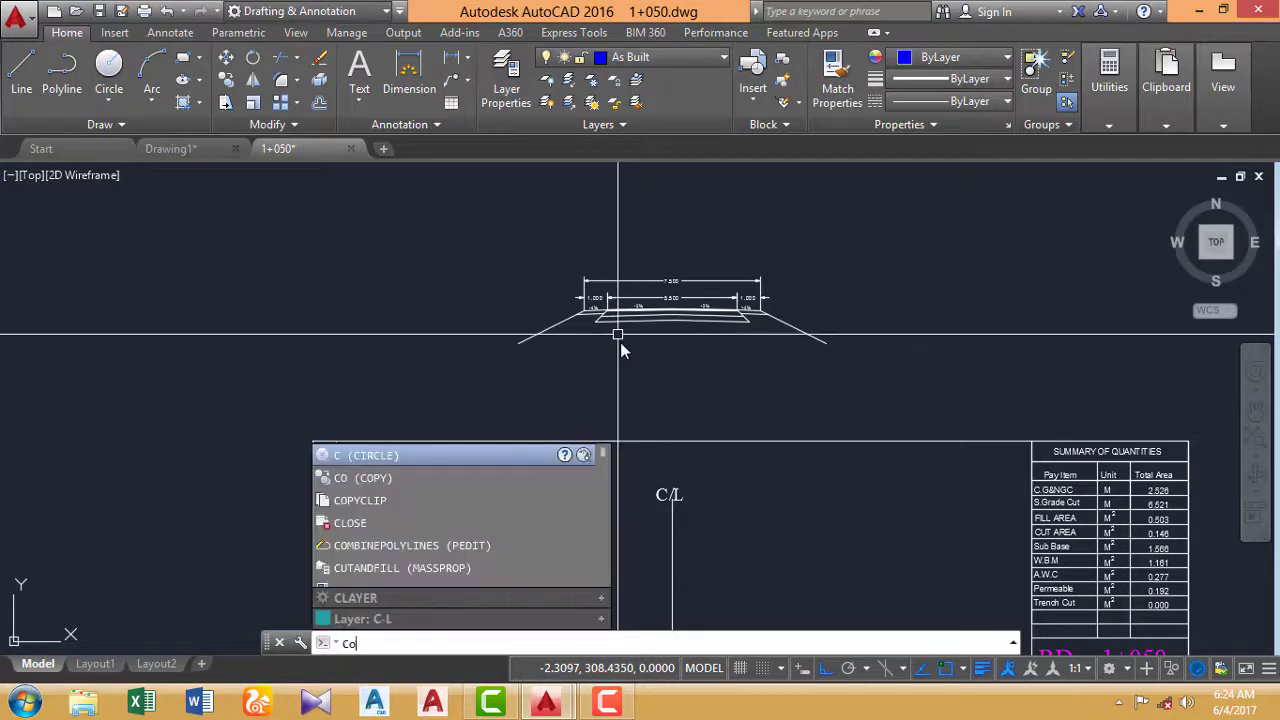
pyautogui.press('Return')
pyautogui.click(477, 212)
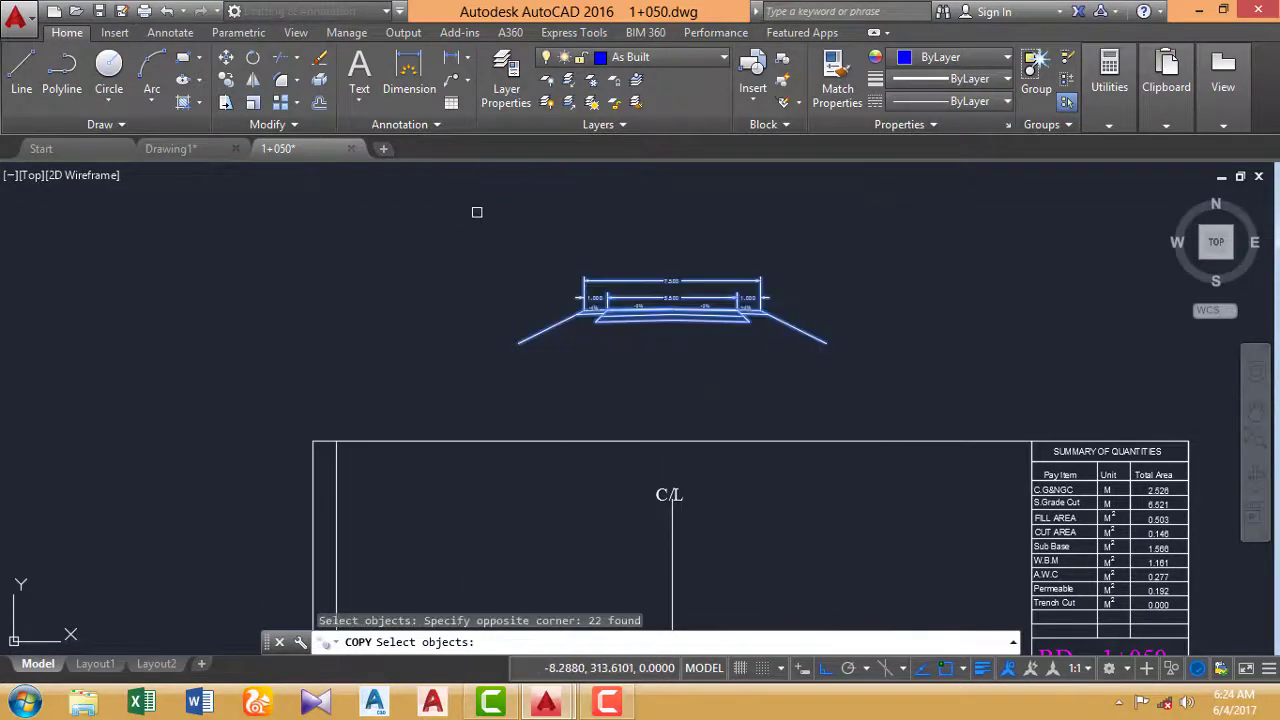
pyautogui.press('Return')
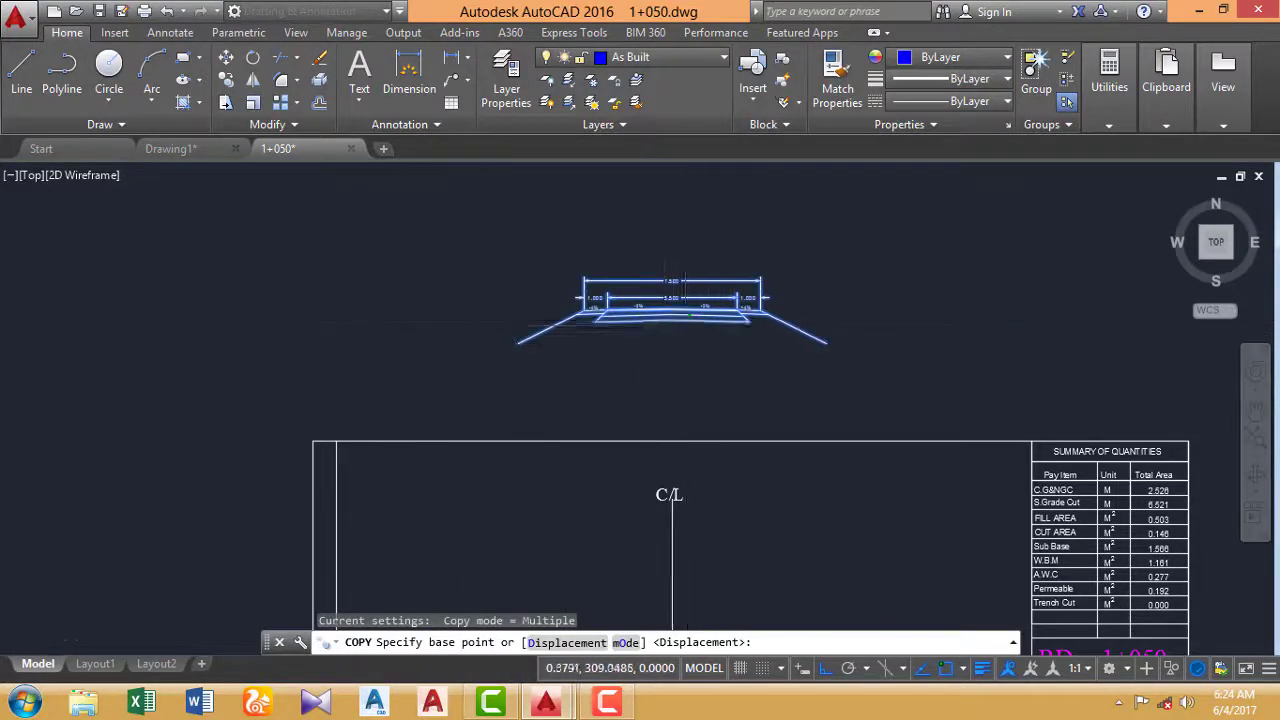
pyautogui.scroll(8, 670, 305)
pyautogui.scroll(7, 648, 308)
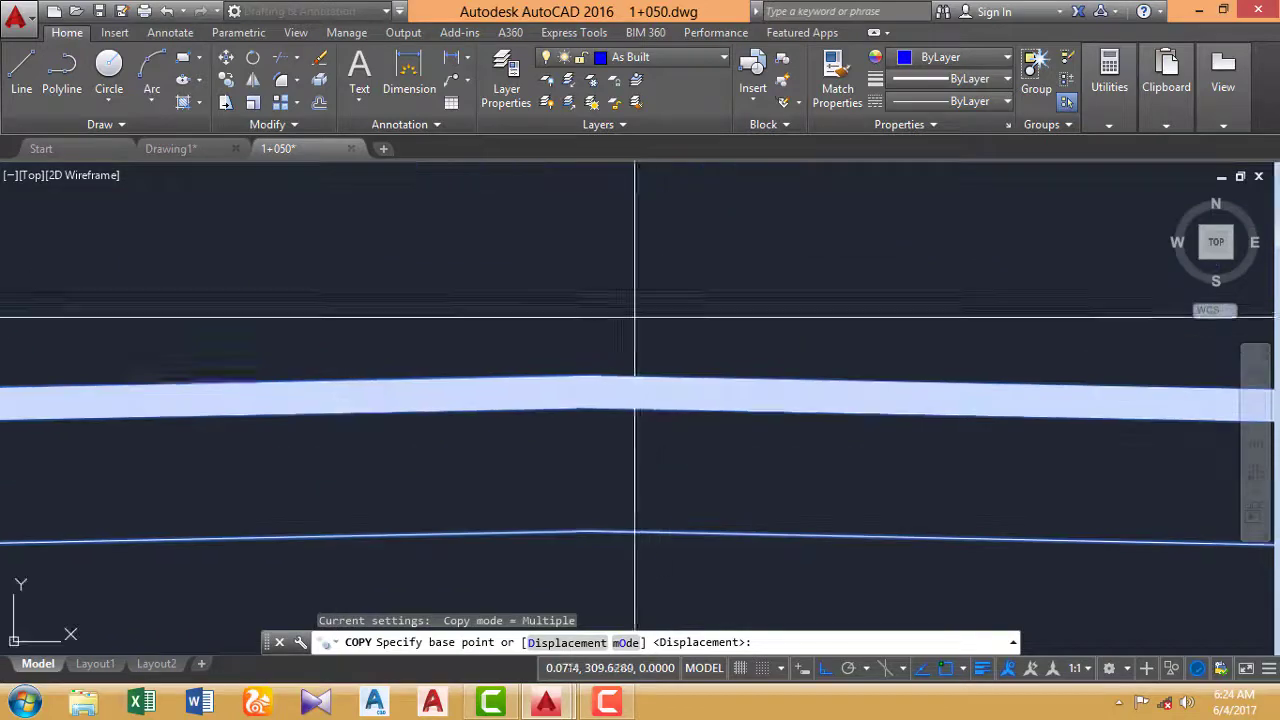
pyautogui.click(593, 378)
pyautogui.write('0,')
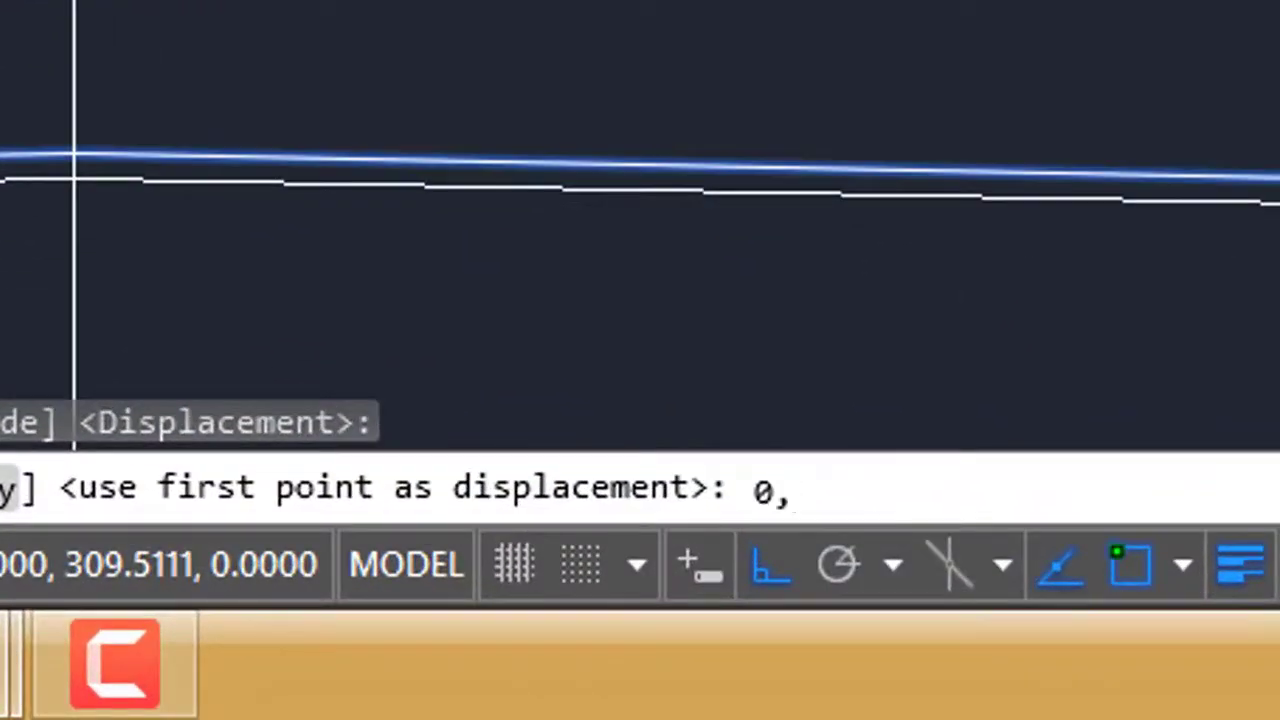
pyautogui.scroll(-2, 73, 155)
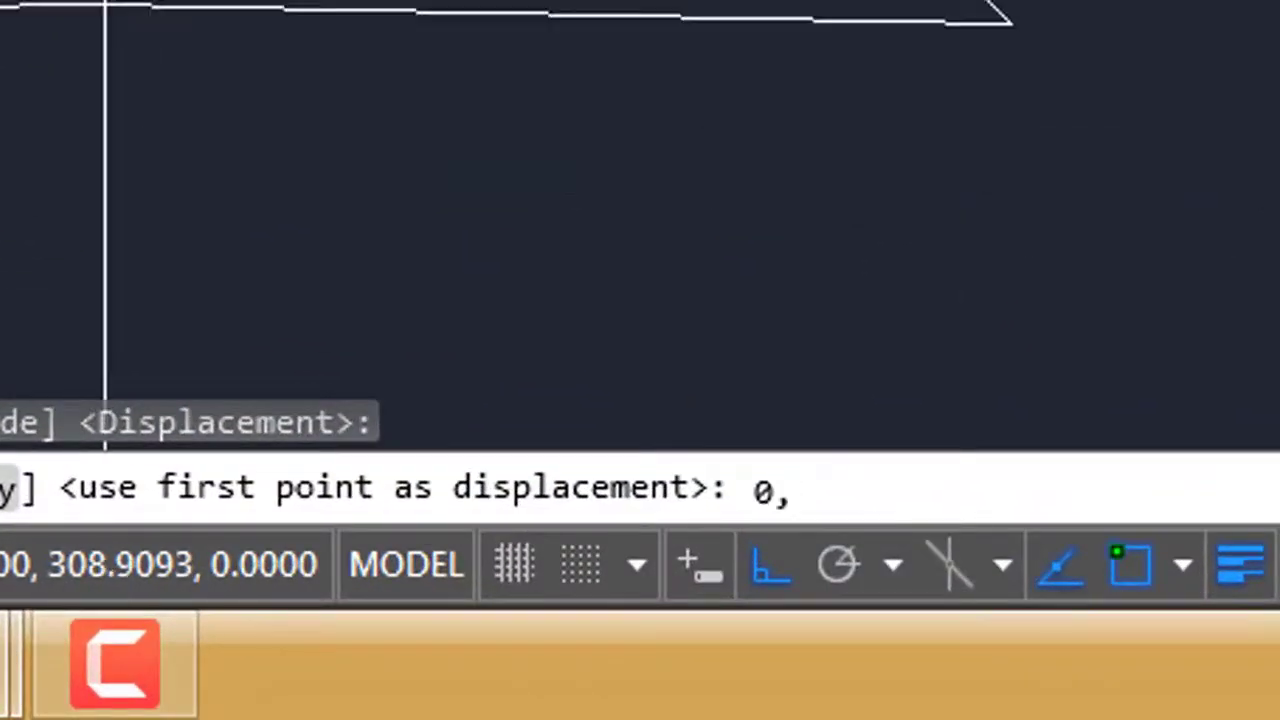
pyautogui.scroll(-3, 171, 150)
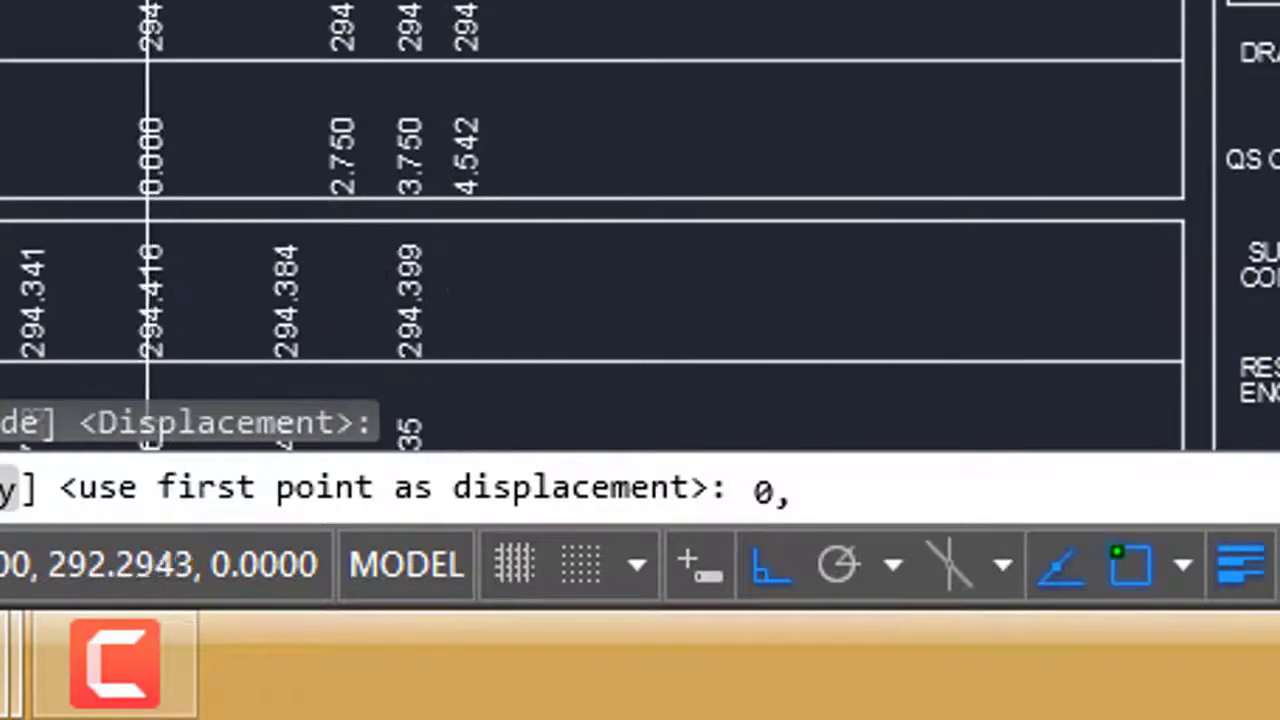
pyautogui.scroll(2, 640, 250)
pyautogui.scroll(3, 640, 250)
pyautogui.scroll(2, 243, 200)
pyautogui.write('2')
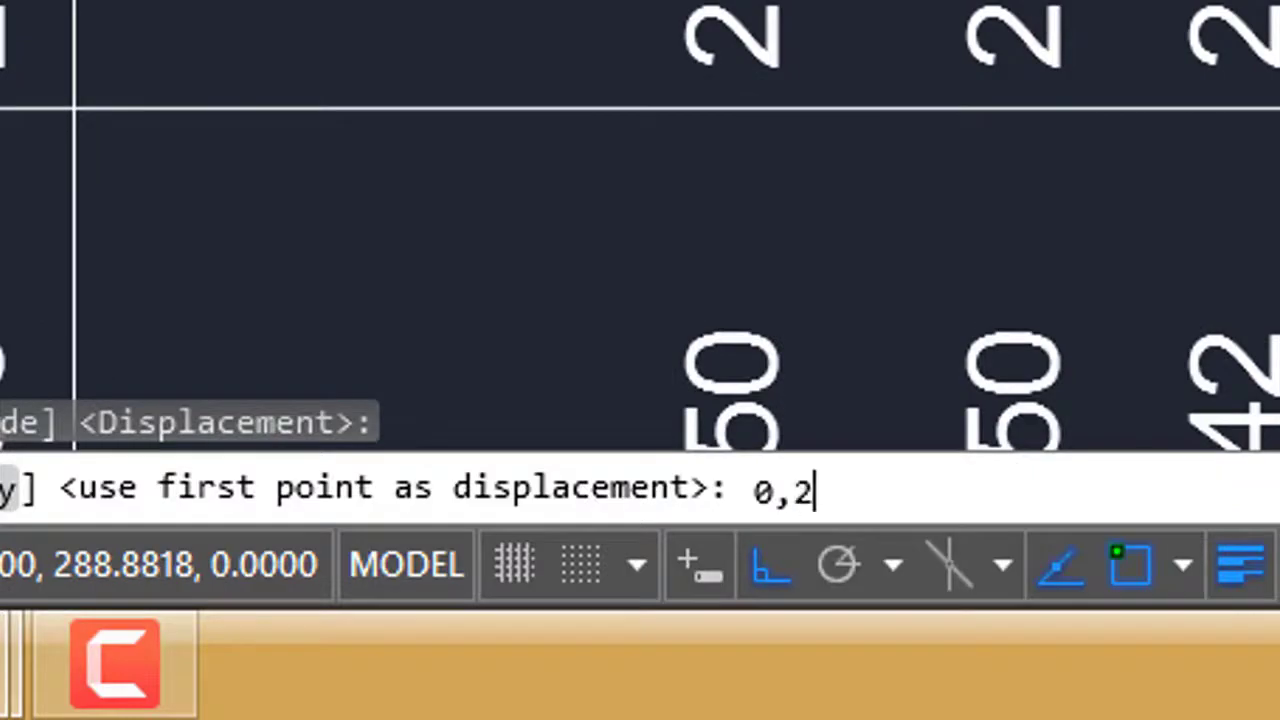
pyautogui.write('94.890')
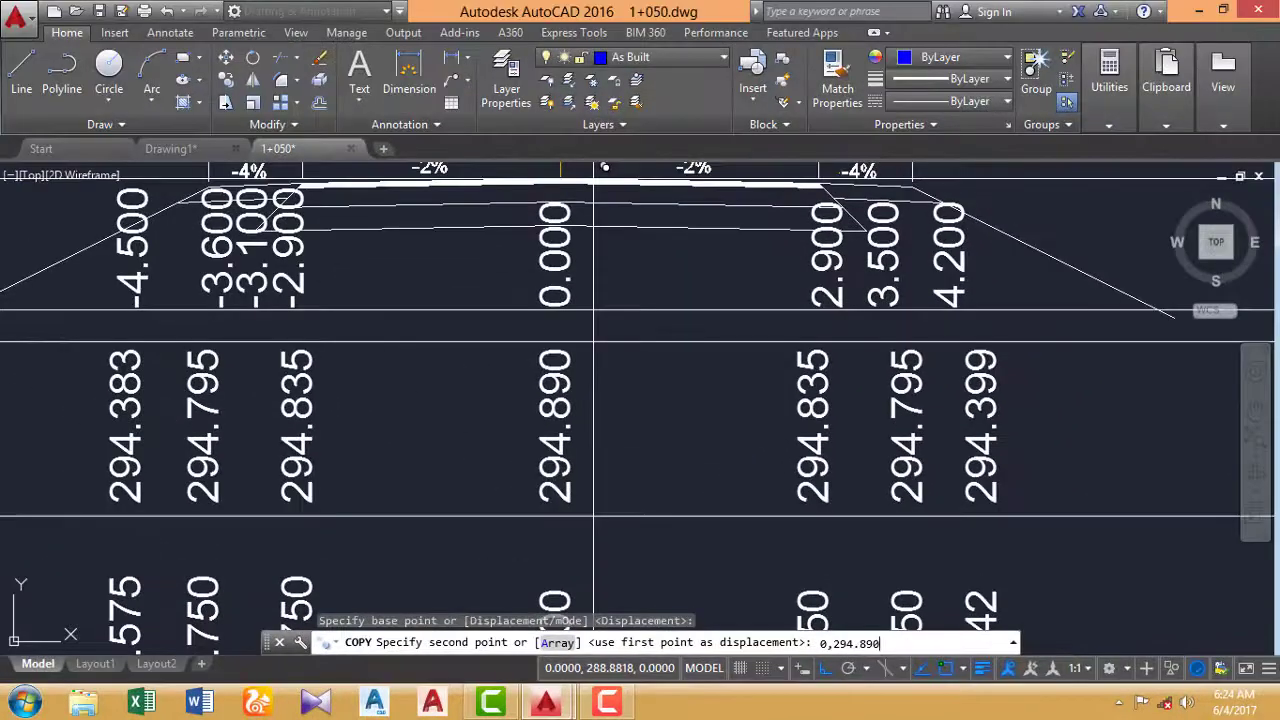
pyautogui.press('Return')
pyautogui.press('Return')
# Step: Start trimming the copied cross-section's side slope lines, then cancel the trim
pyautogui.scroll(-3, 515, 310)
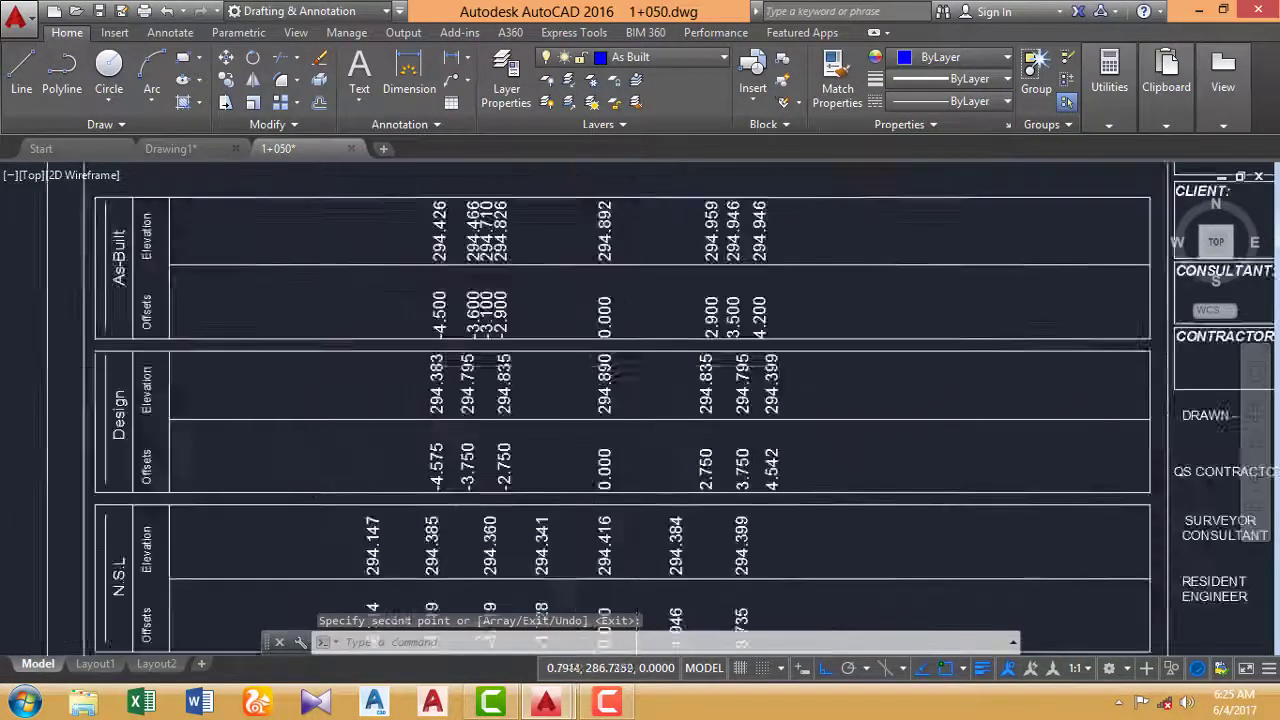
pyautogui.scroll(-2, 515, 310)
pyautogui.scroll(3, 515, 310)
pyautogui.moveTo(515, 310); pyautogui.dragTo(534, 430, button='middle')
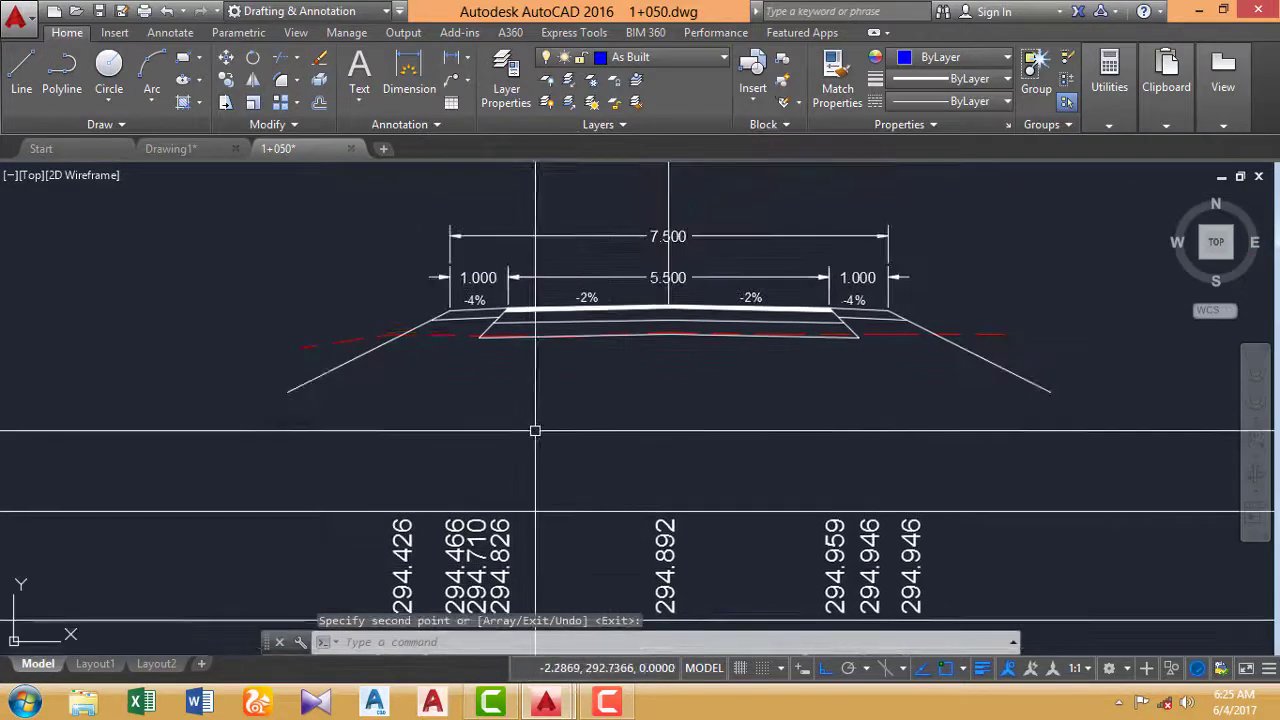
pyautogui.write('tr')
pyautogui.press('Return')
pyautogui.press('Return')
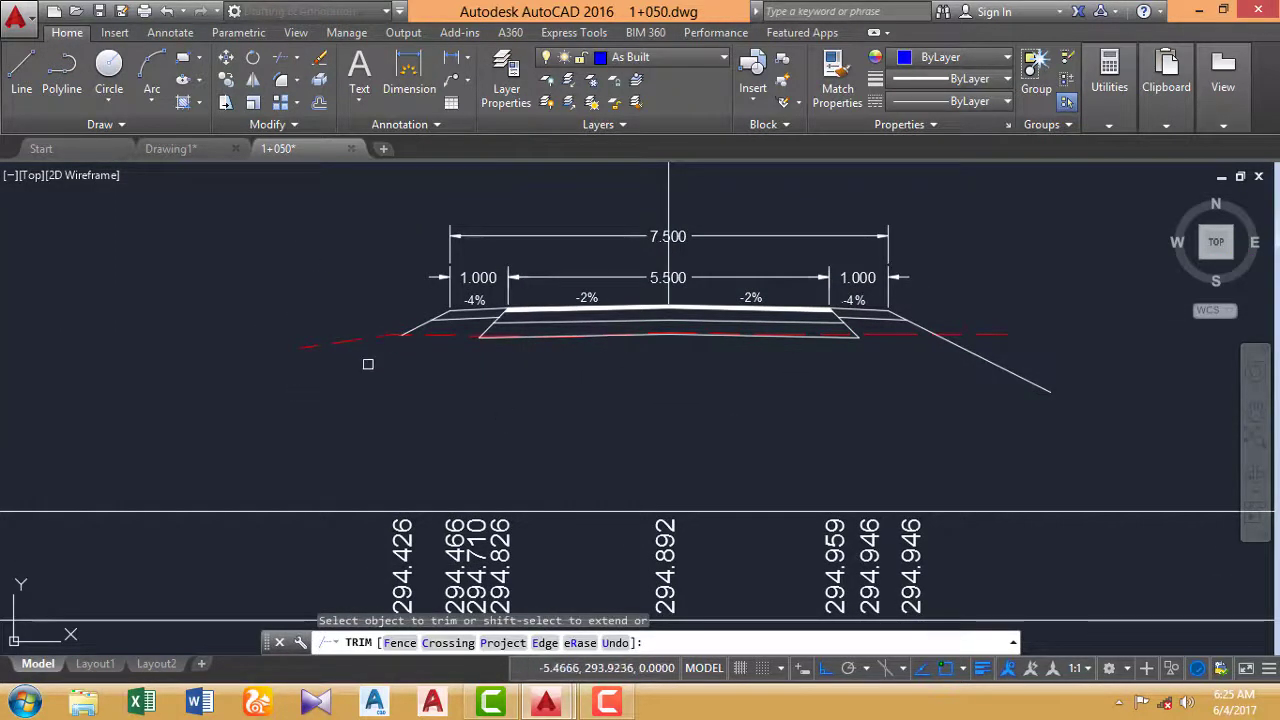
pyautogui.press('Escape')
pyautogui.scroll(-4, 780, 375)
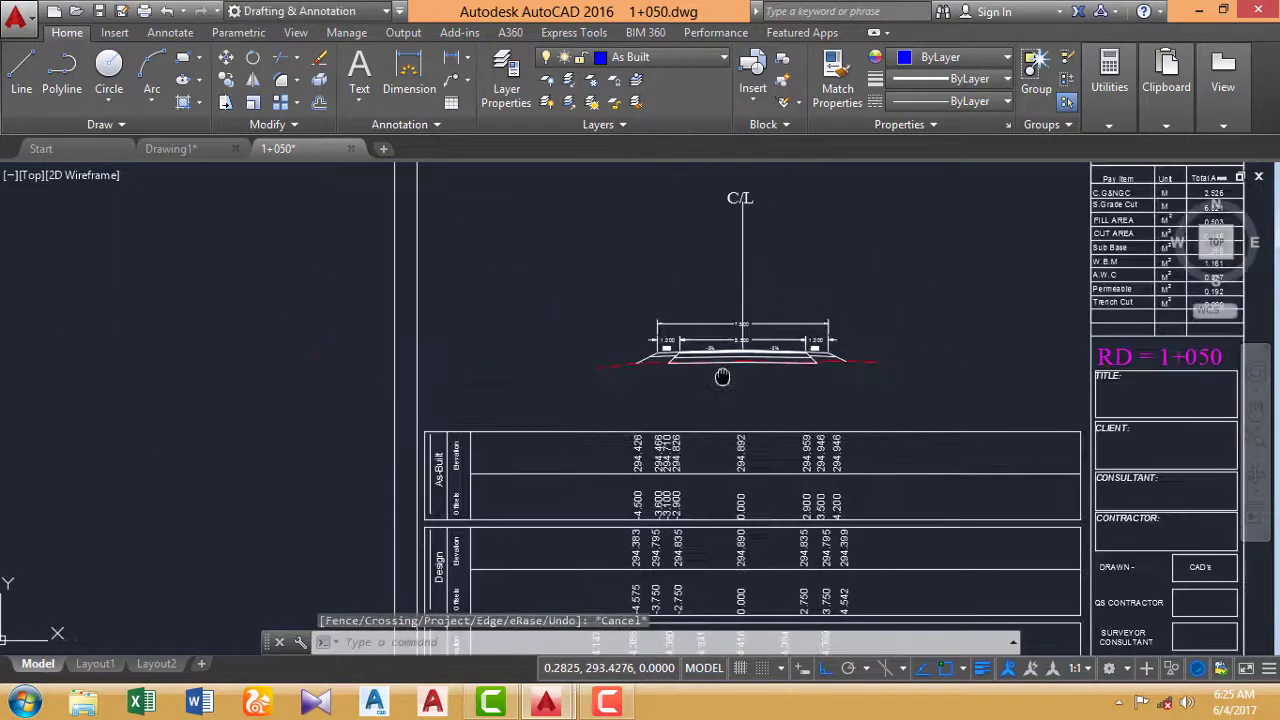
# Step: Run VV on the section polyline with a Y-axis base point to generate elevation labels
pyautogui.write('vv')
pyautogui.press('Return')
pyautogui.scroll(4, 715, 344)
pyautogui.scroll(2, 800, 335)
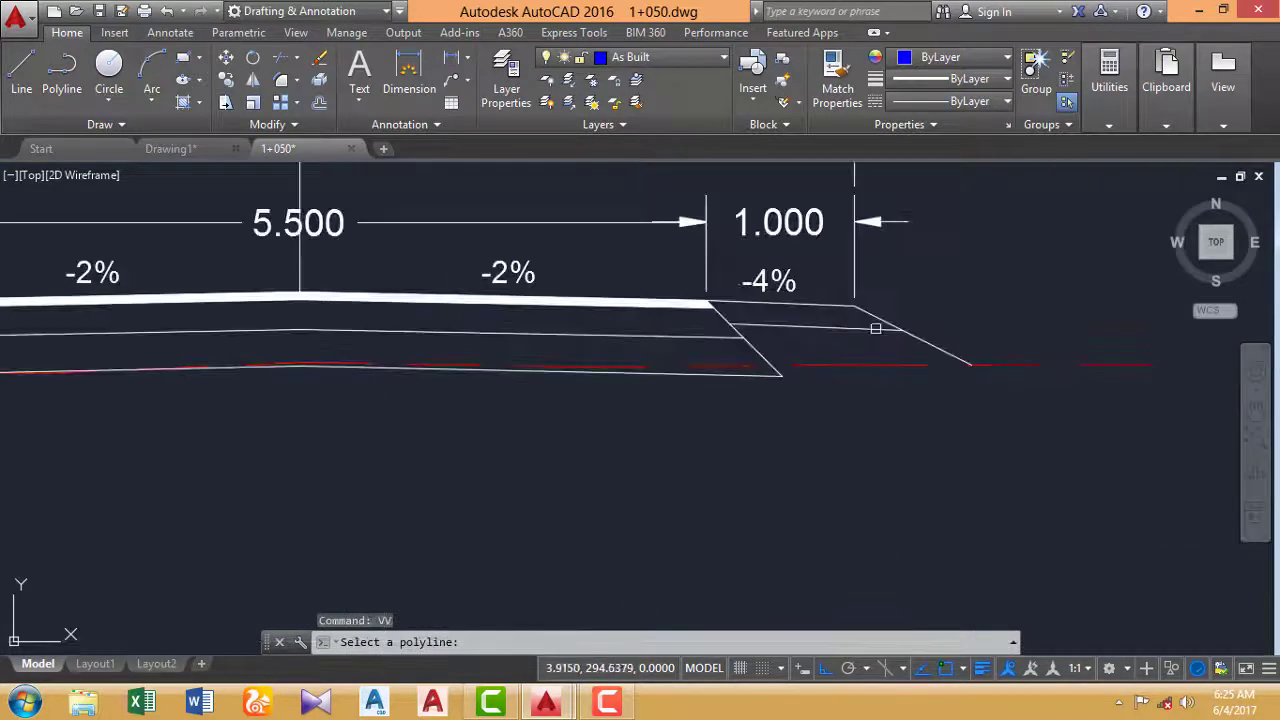
pyautogui.click(830, 304)
pyautogui.scroll(-3, 760, 340)
pyautogui.scroll(-2, 685, 357)
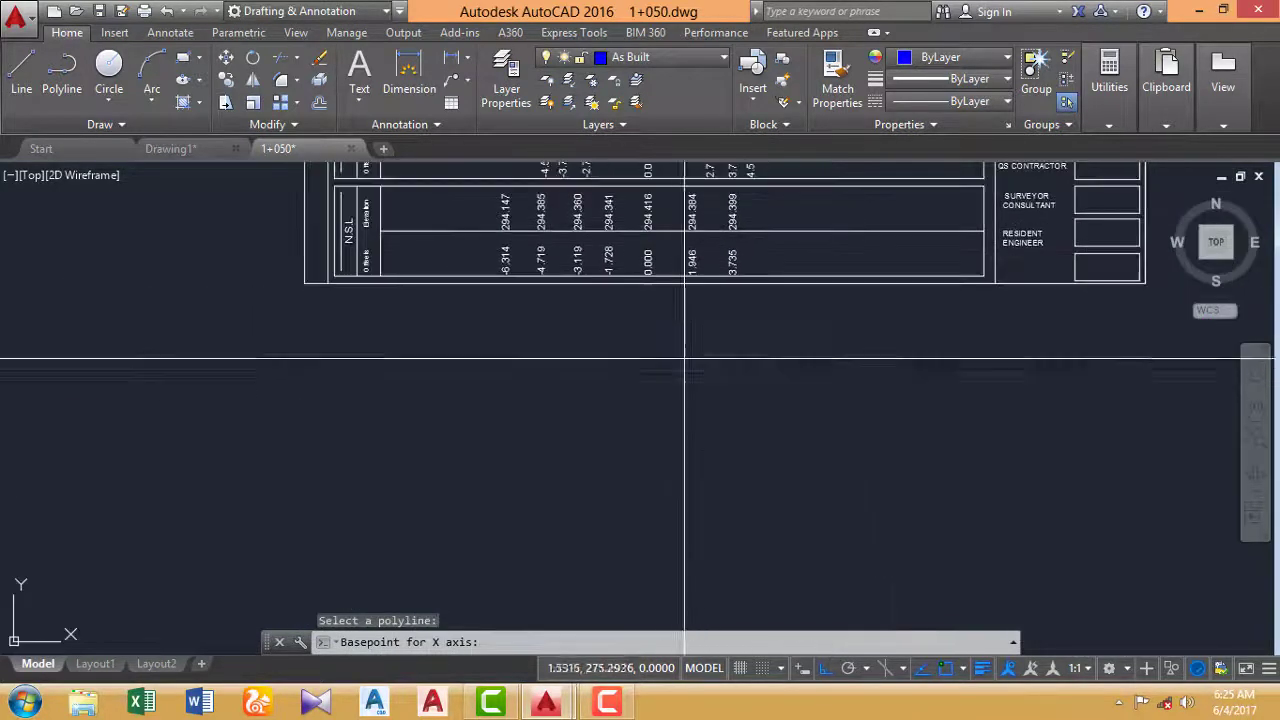
pyautogui.click(657, 383)
pyautogui.scroll(3, 657, 381)
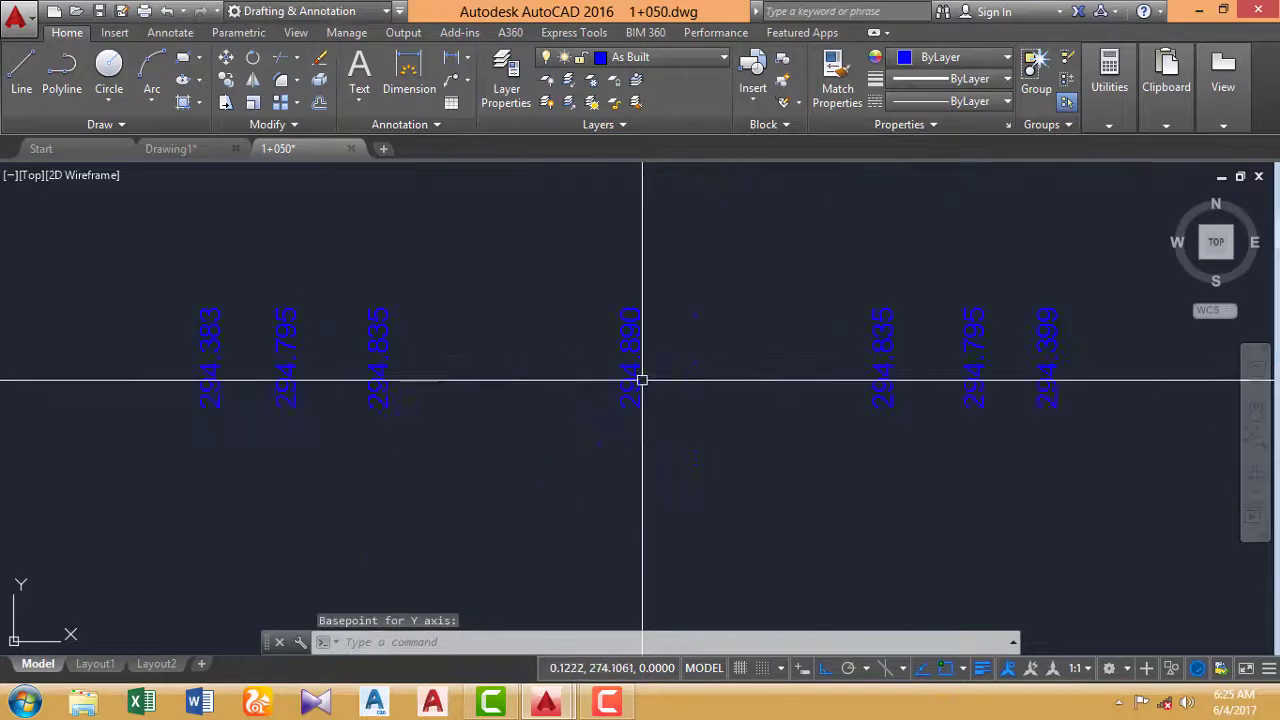
pyautogui.scroll(2, 657, 379)
pyautogui.scroll(-3, 645, 370)
pyautogui.scroll(-2, 700, 410)
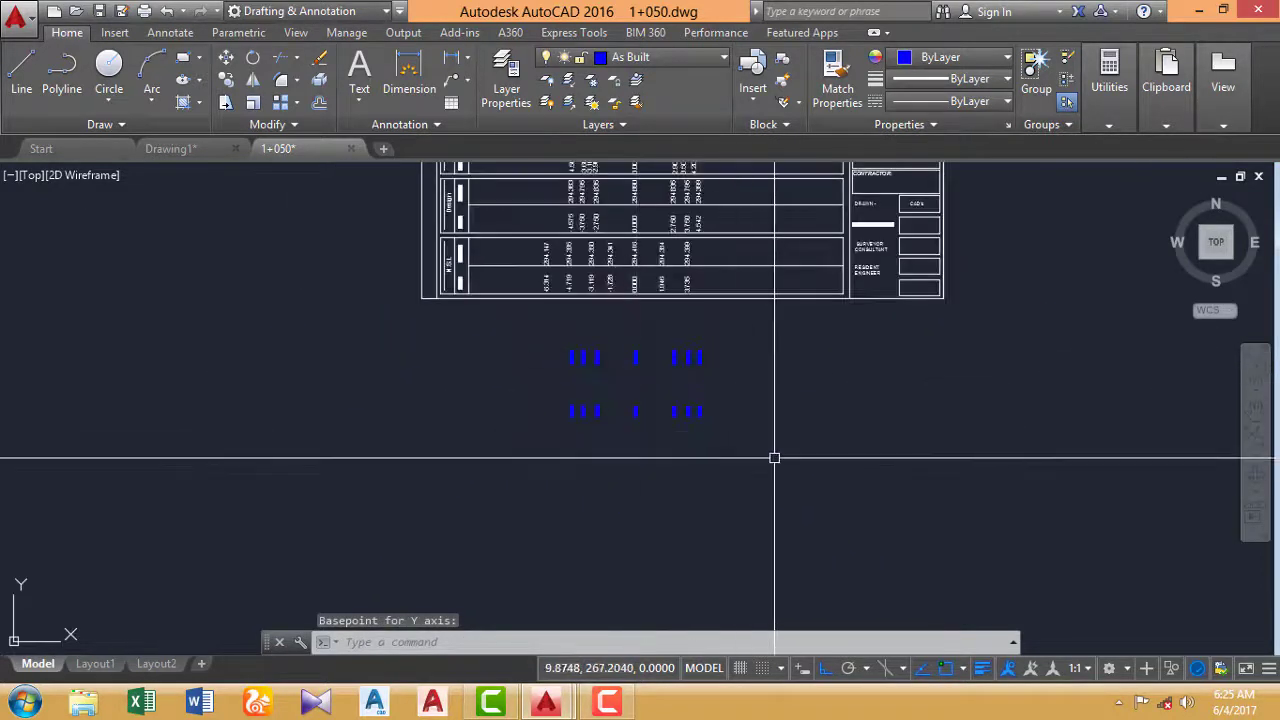
# Step: Erase the 14 blue elevation labels and return to Drawing1
pyautogui.click(774, 457)
pyautogui.click(488, 342)
pyautogui.write('e')
pyautogui.press('Return')
pyautogui.scroll(-2, 500, 400)
pyautogui.scroll(-3, 517, 423)
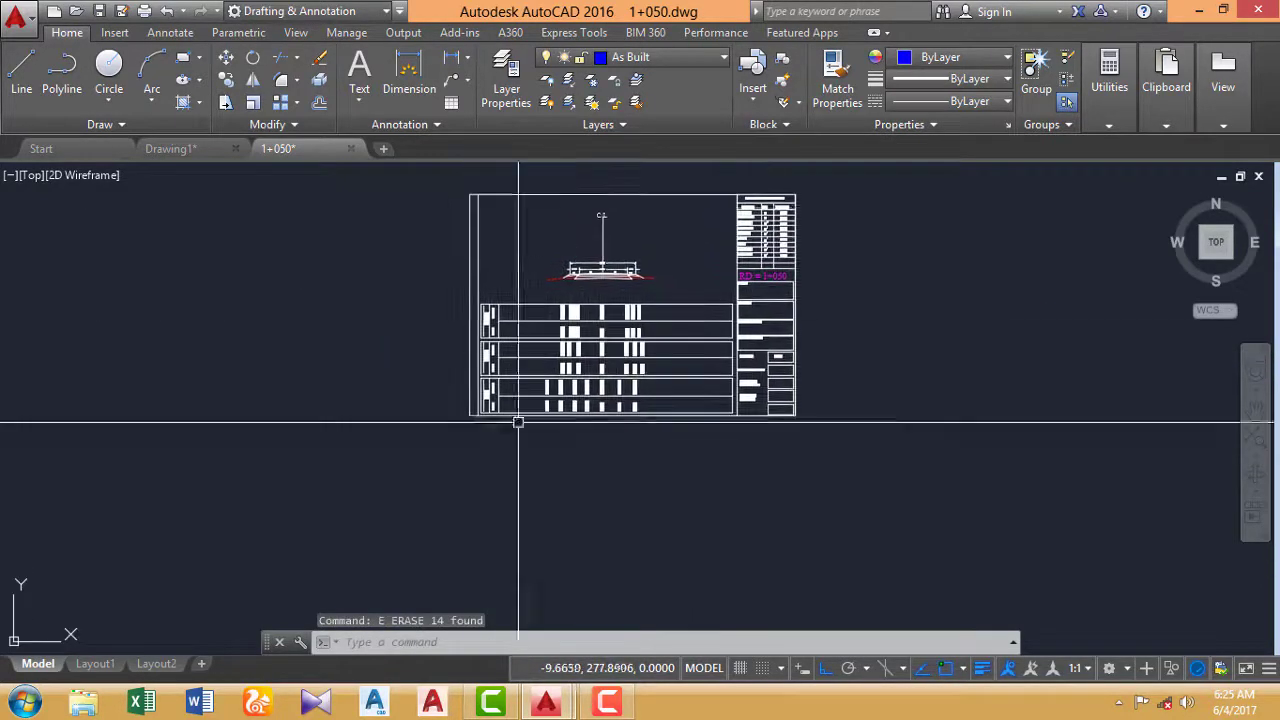
pyautogui.click(180, 150)
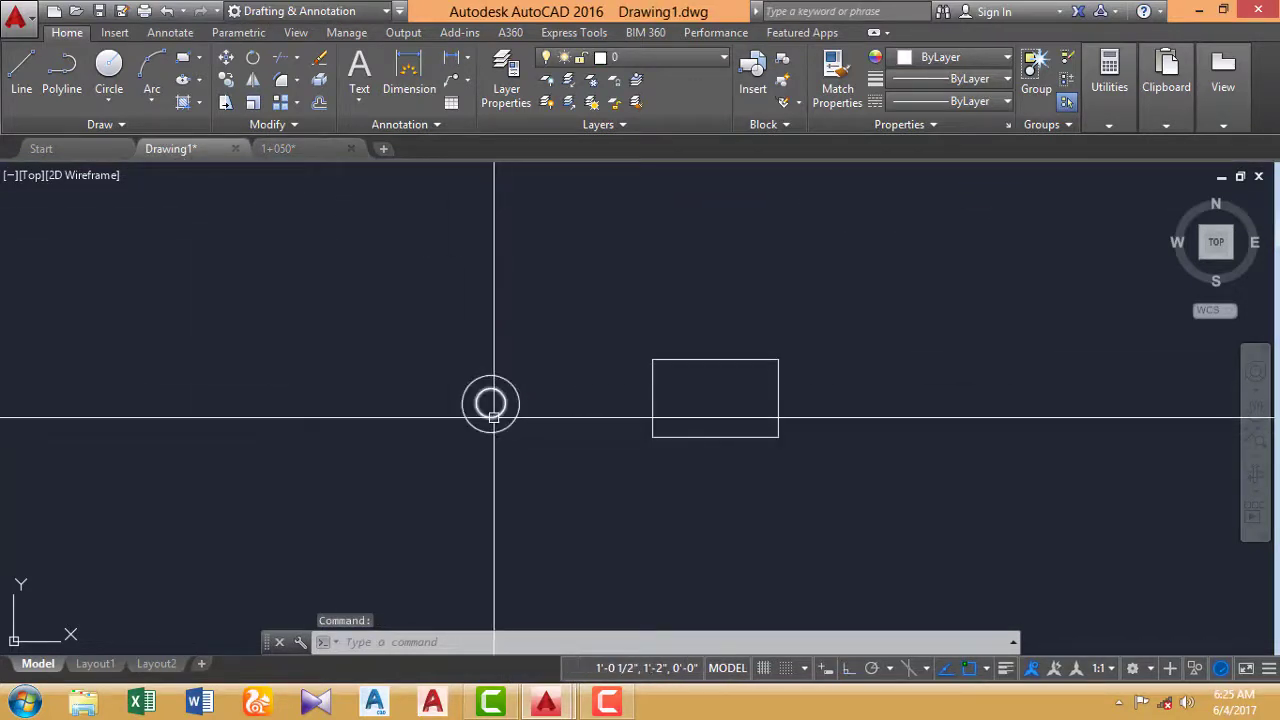
# Step: Copy the circle with CO to four new positions around the drawing
pyautogui.write('co')
pyautogui.press('Return')
pyautogui.click(574, 466)
pyautogui.click(487, 403)
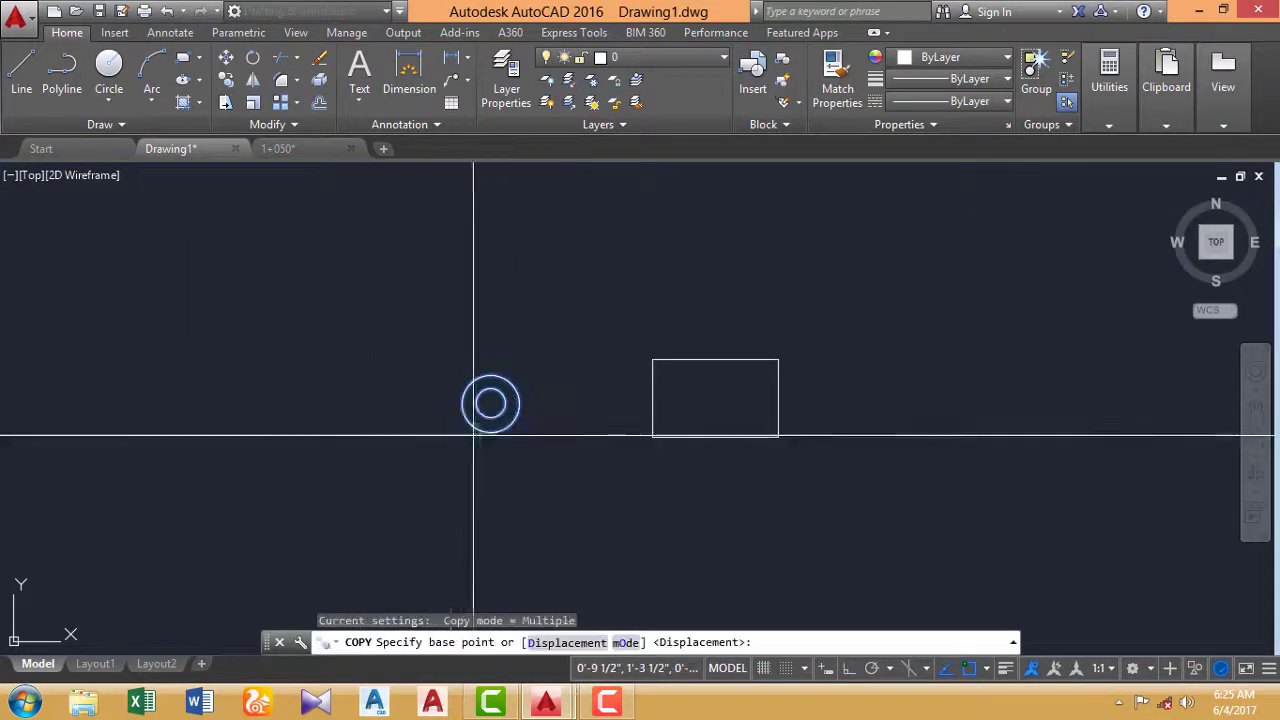
pyautogui.click(490, 403)
pyautogui.click(577, 279)
pyautogui.click(849, 299)
pyautogui.click(952, 399)
pyautogui.click(939, 535)
# Step: Glance at the Layout1 sheet, cancel the command, and return to model space
pyautogui.click(729, 668)
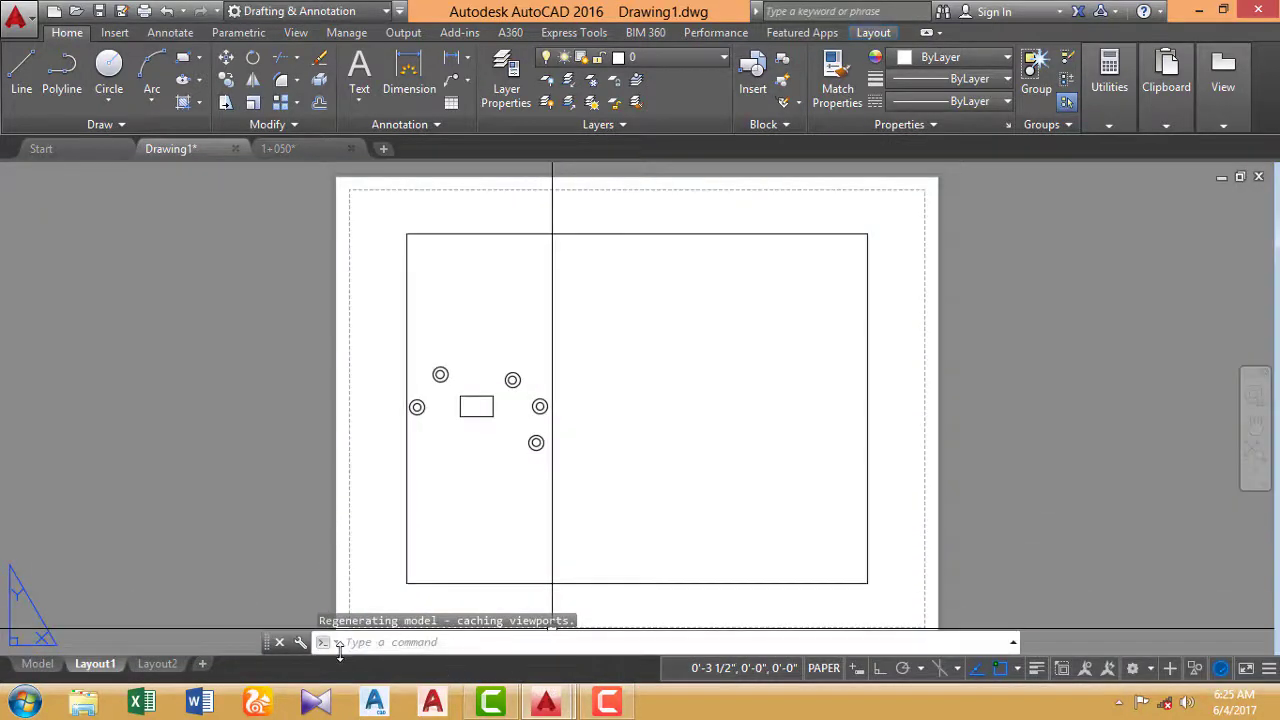
pyautogui.press('Escape')
pyautogui.click(37, 664)
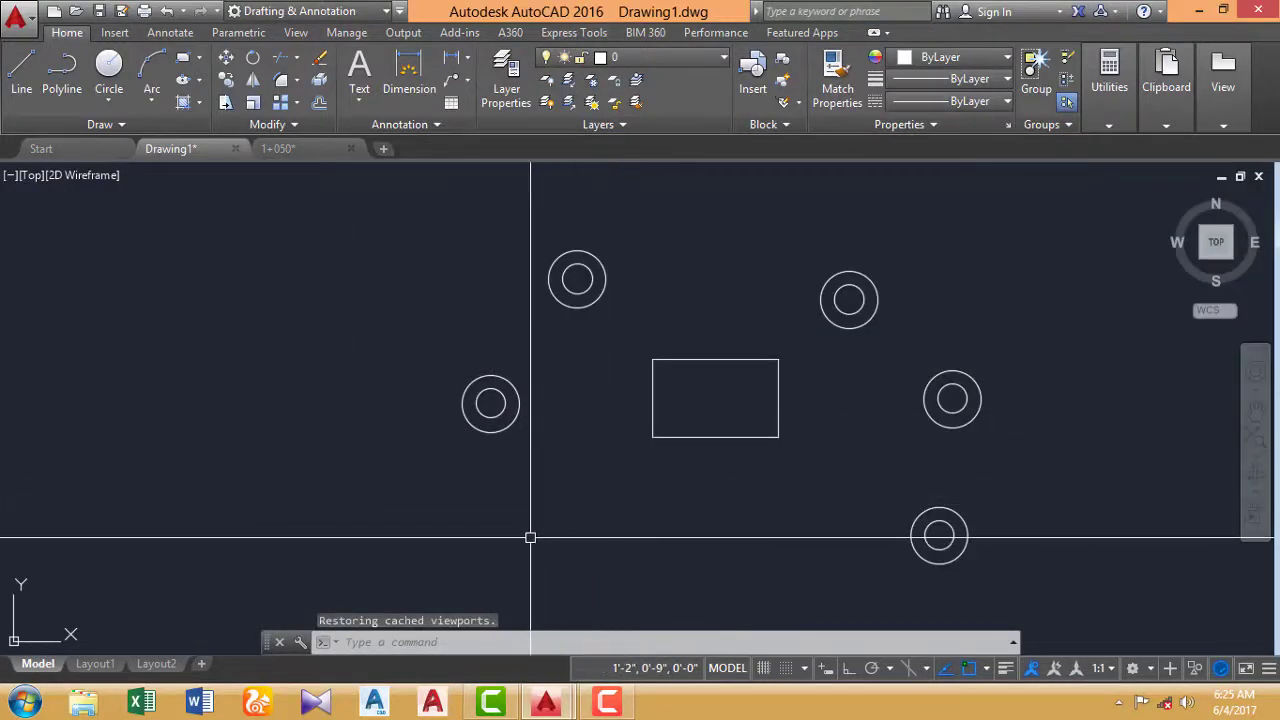
# Step: Move the window-selected rectangle down-left, then switch to the 1+050 road section drawing
pyautogui.write('m')
pyautogui.press('Return')
pyautogui.click(800, 486)
pyautogui.click(686, 357)
pyautogui.press('Return')
pyautogui.click(742, 418)
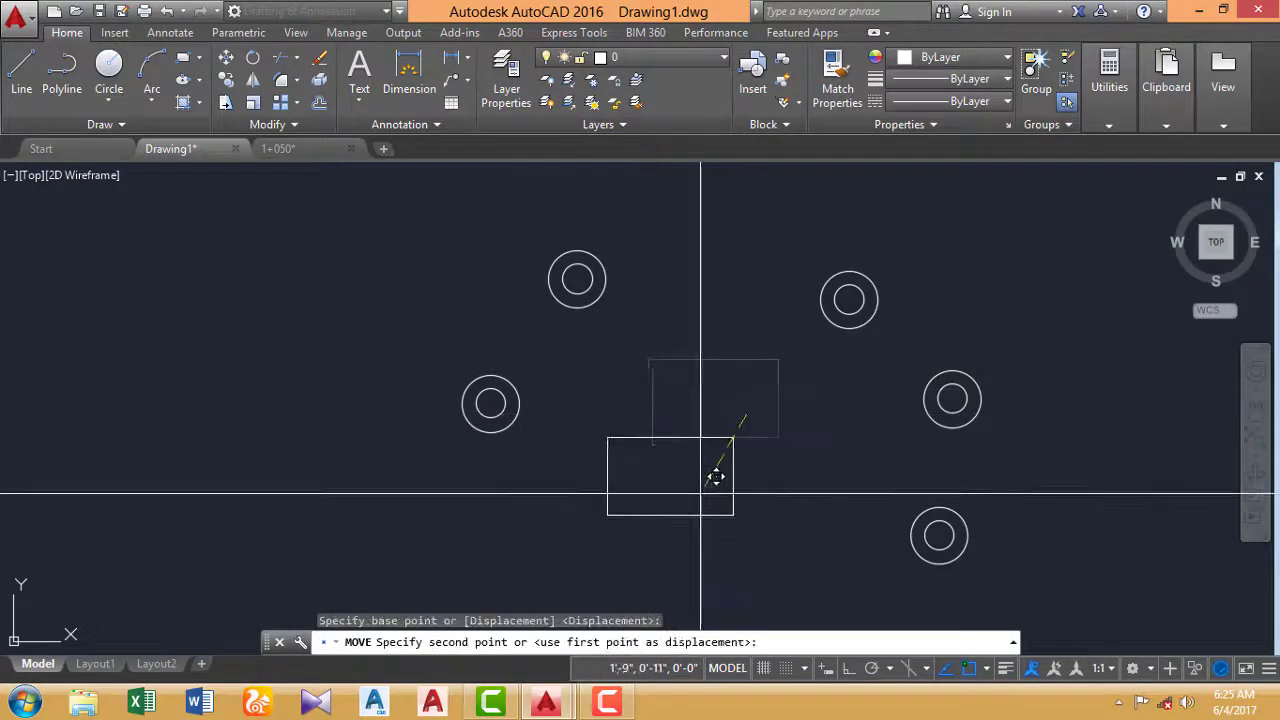
pyautogui.scroll(-2, 663, 528)
pyautogui.scroll(-3, 640, 403)
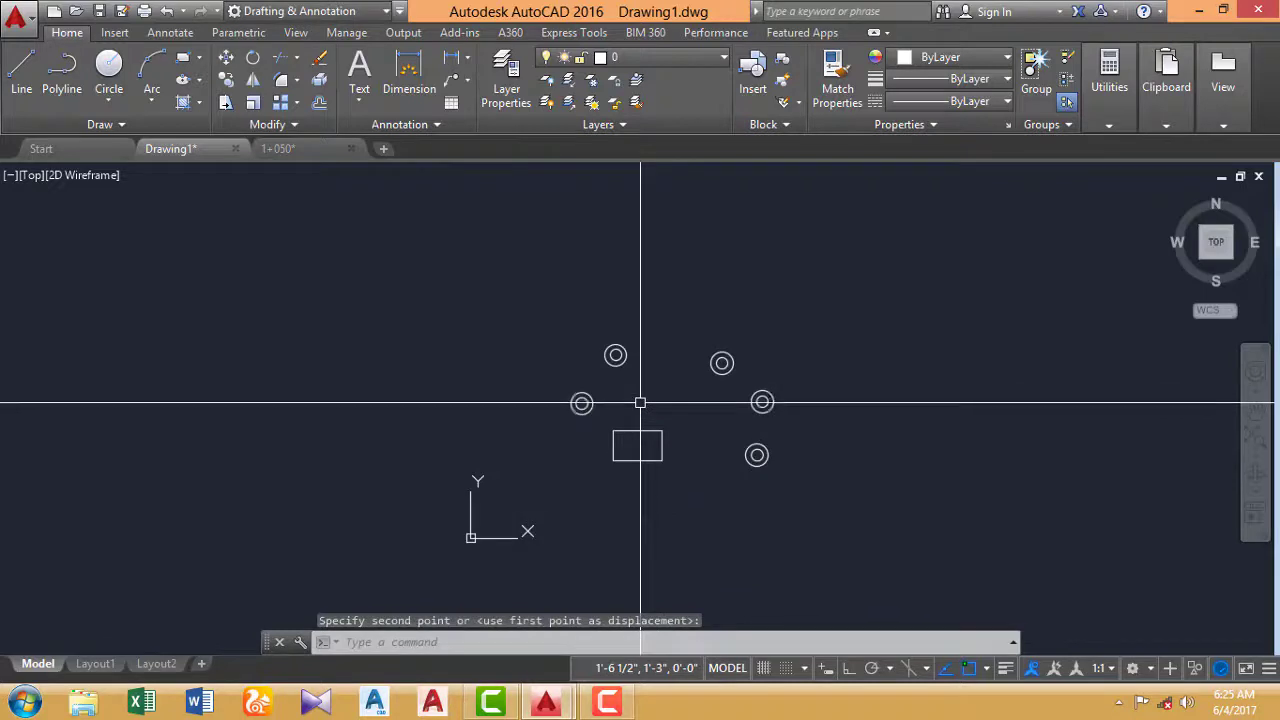
pyautogui.click(288, 150)
# Step: Begin moving the window-selected road cross-section from its crown endpoint, then cancel that attempt
pyautogui.moveTo(590, 340); pyautogui.dragTo(560, 380, button='middle')
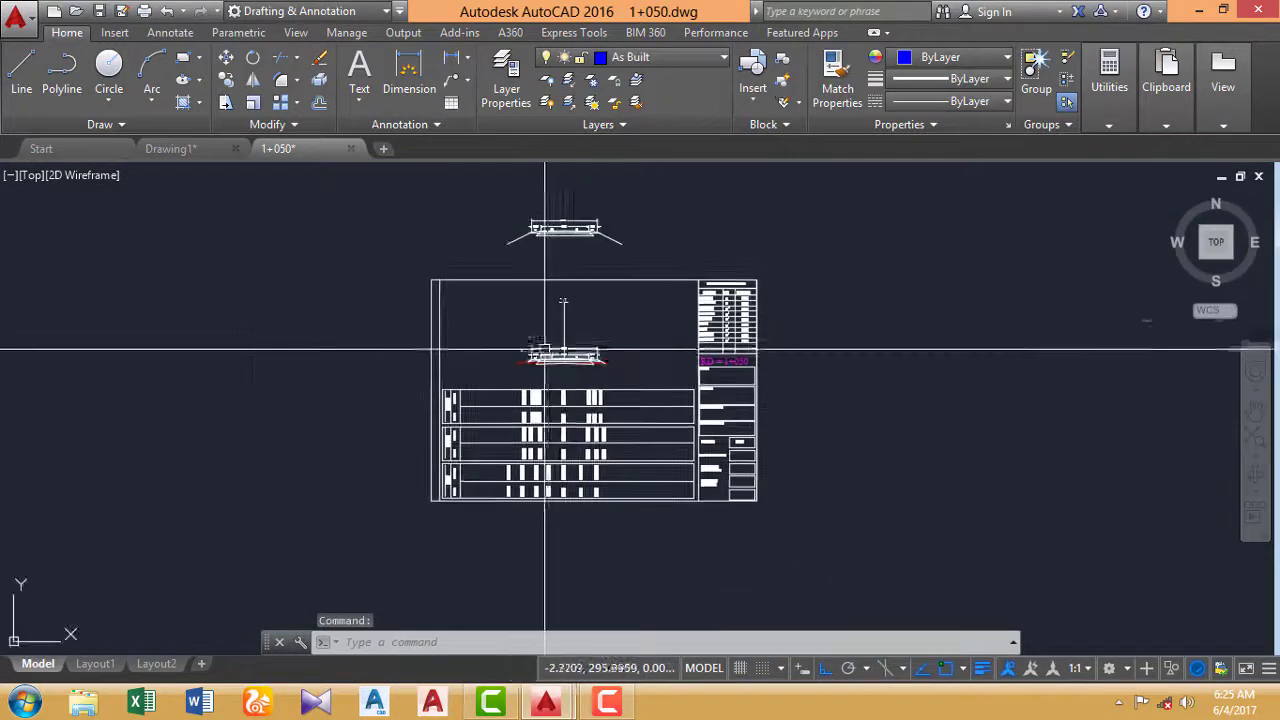
pyautogui.scroll(4, 553, 372)
pyautogui.write('m')
pyautogui.press('Return')
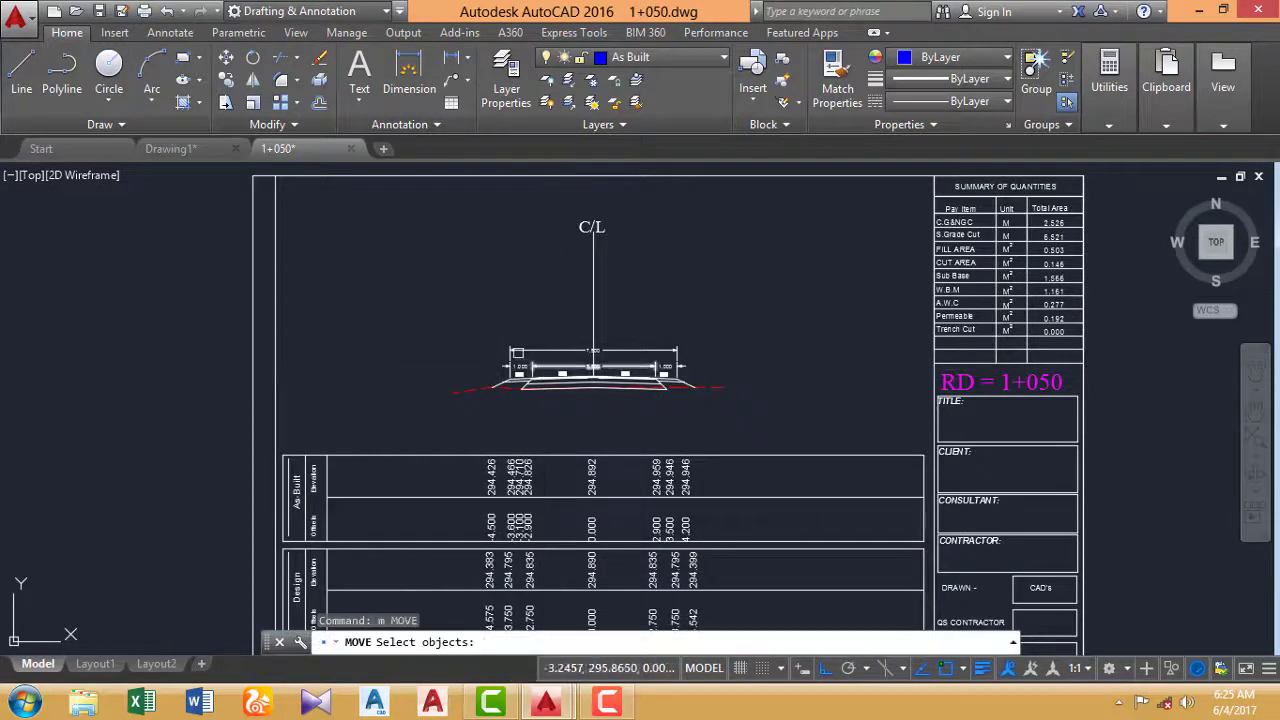
pyautogui.scroll(4, 513, 354)
pyautogui.click(407, 302)
pyautogui.click(1025, 509)
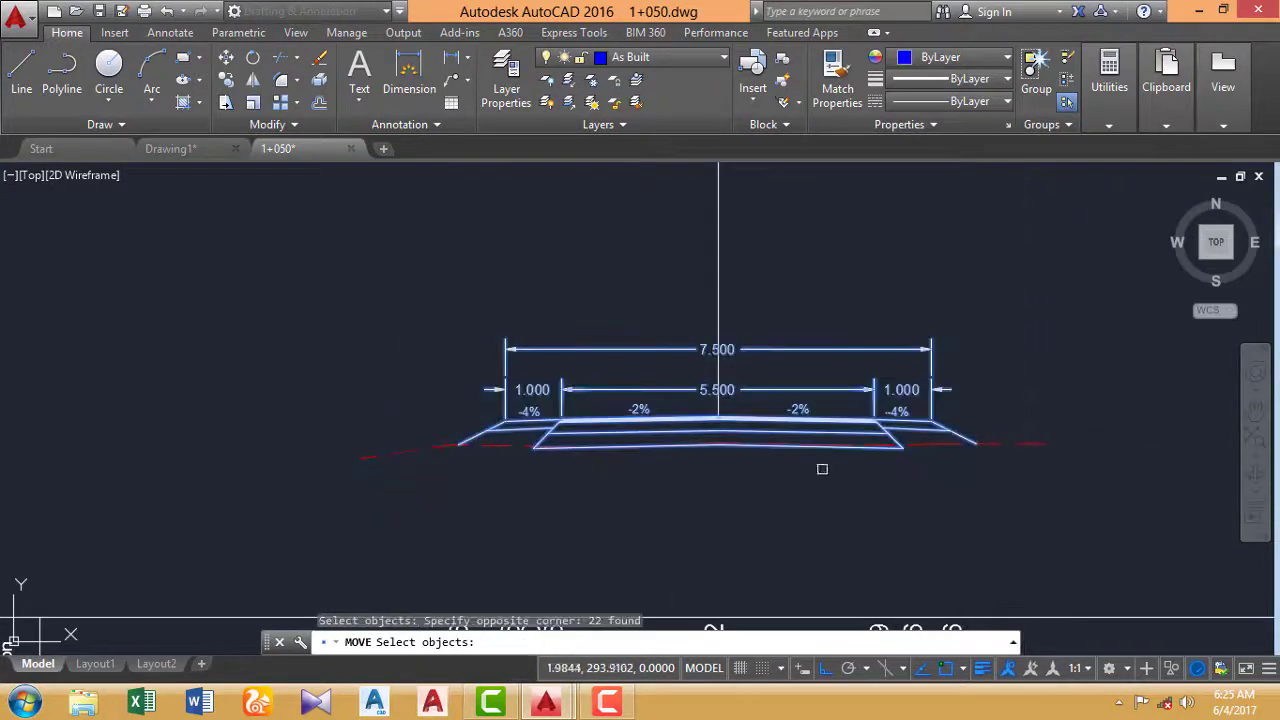
pyautogui.scroll(5, 718, 425)
pyautogui.press('Return')
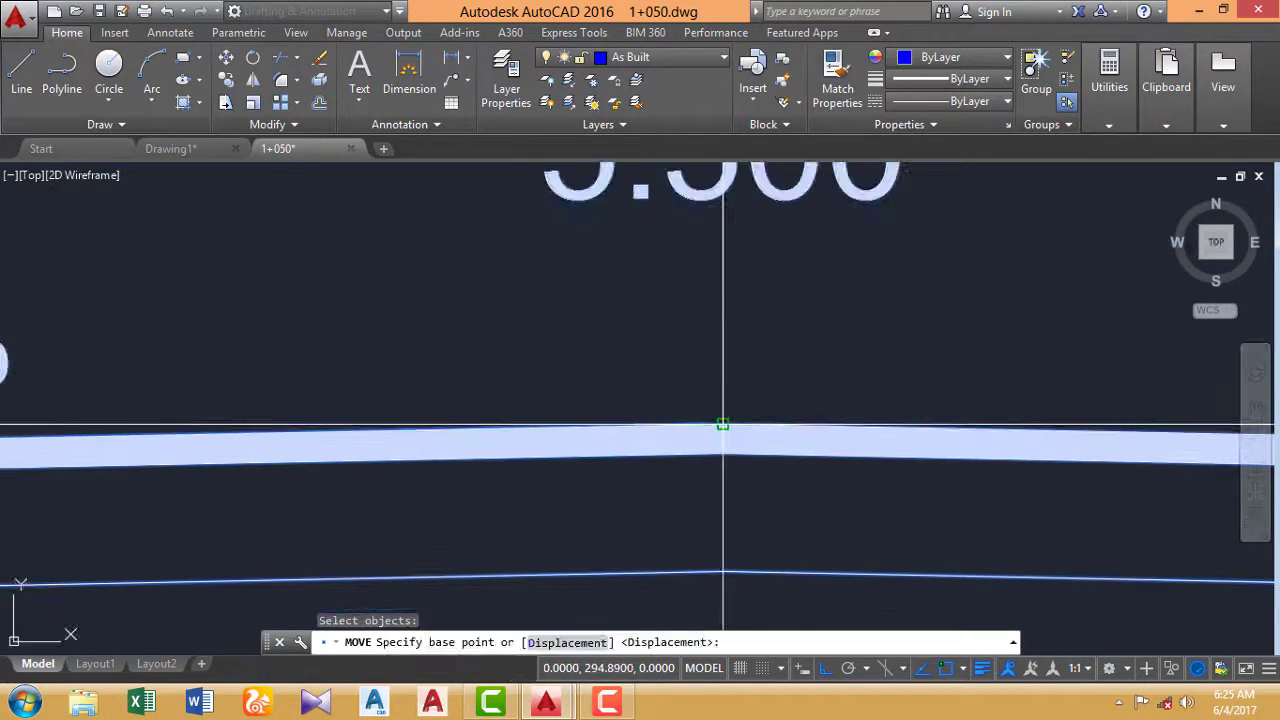
pyautogui.click(723, 425)
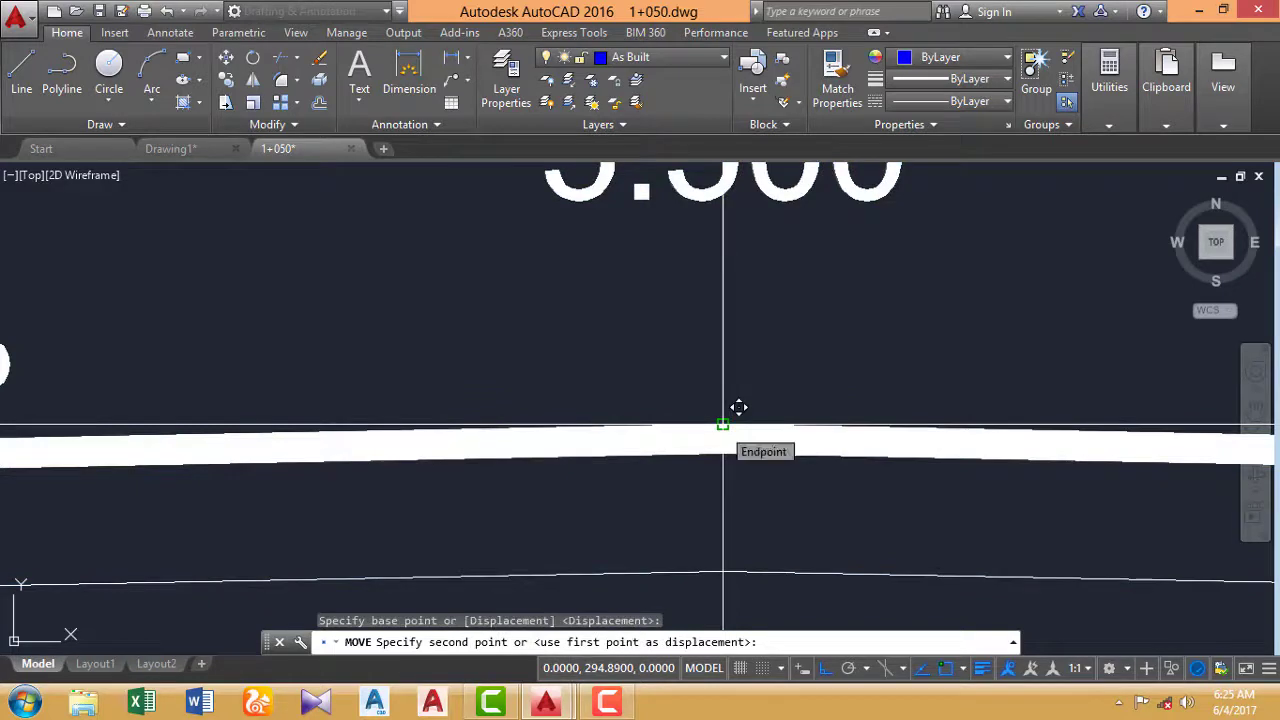
pyautogui.write('0,')
pyautogui.press('Escape')
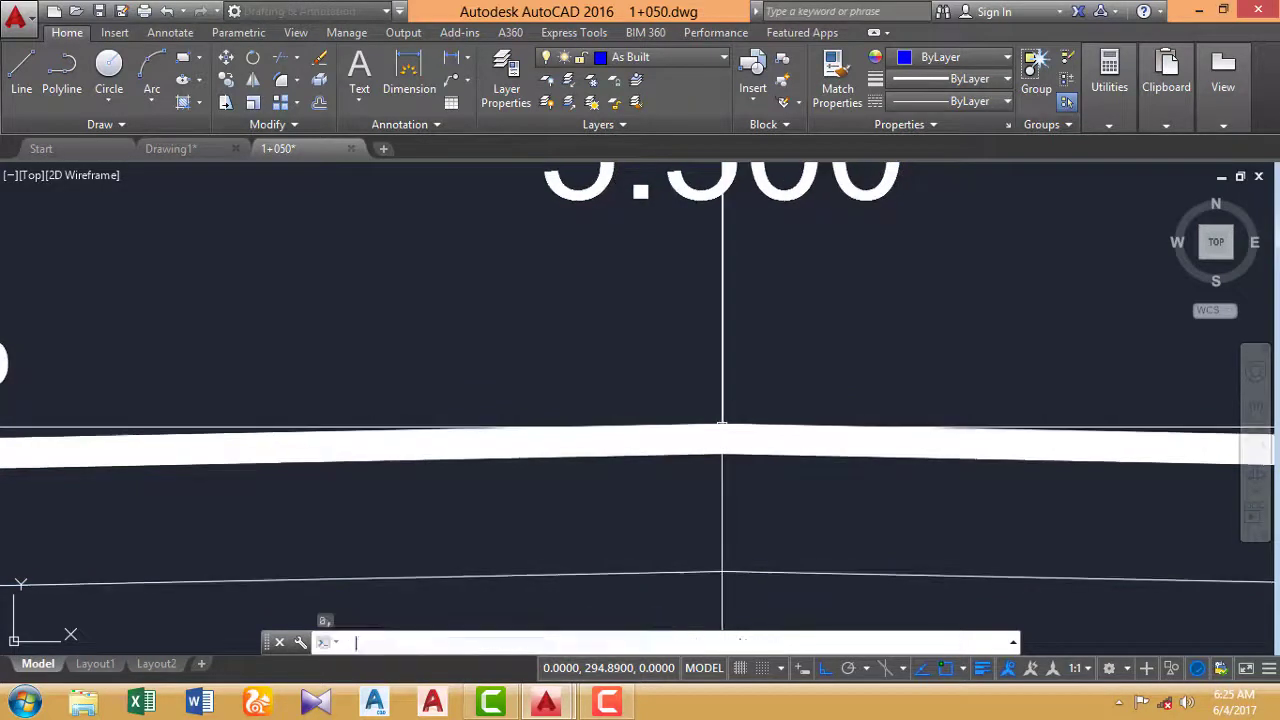
# Step: Move the 22-object cross-section, excluding the left dashed ground line, so its crown sits at 0,295
pyautogui.scroll(-4, 738, 407)
pyautogui.scroll(-4, 738, 407)
pyautogui.write('m')
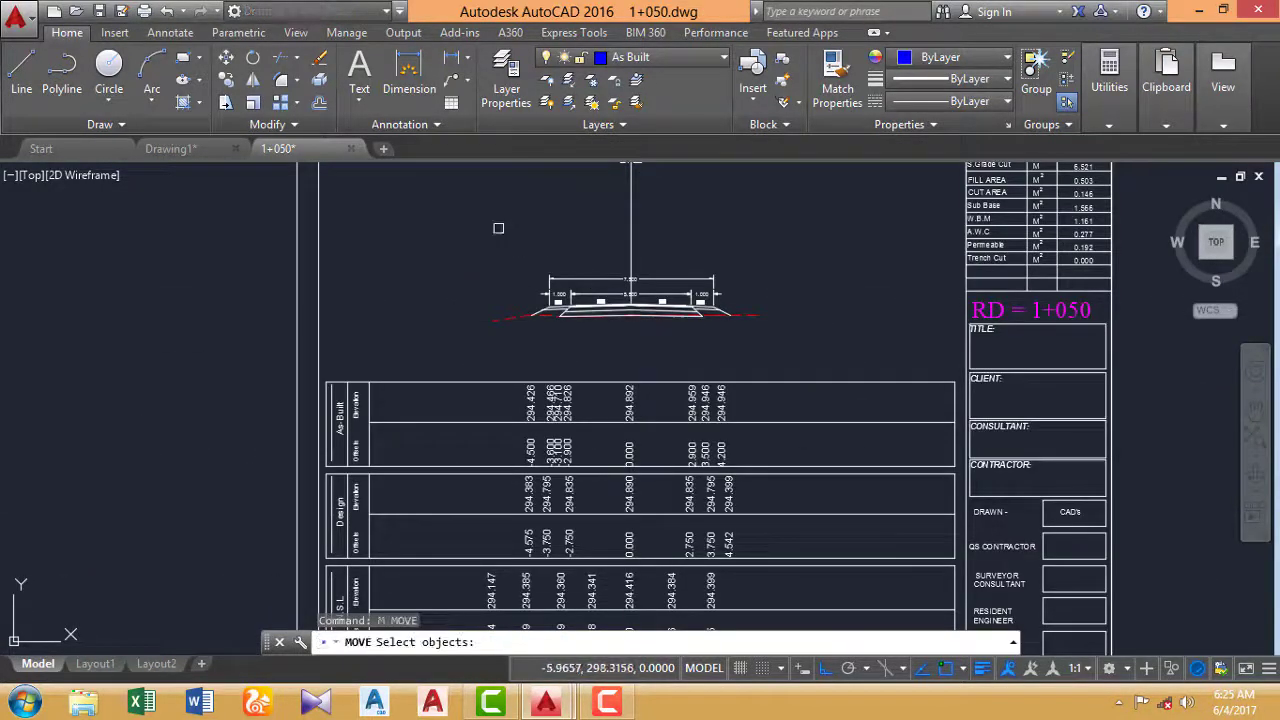
pyautogui.click(487, 222)
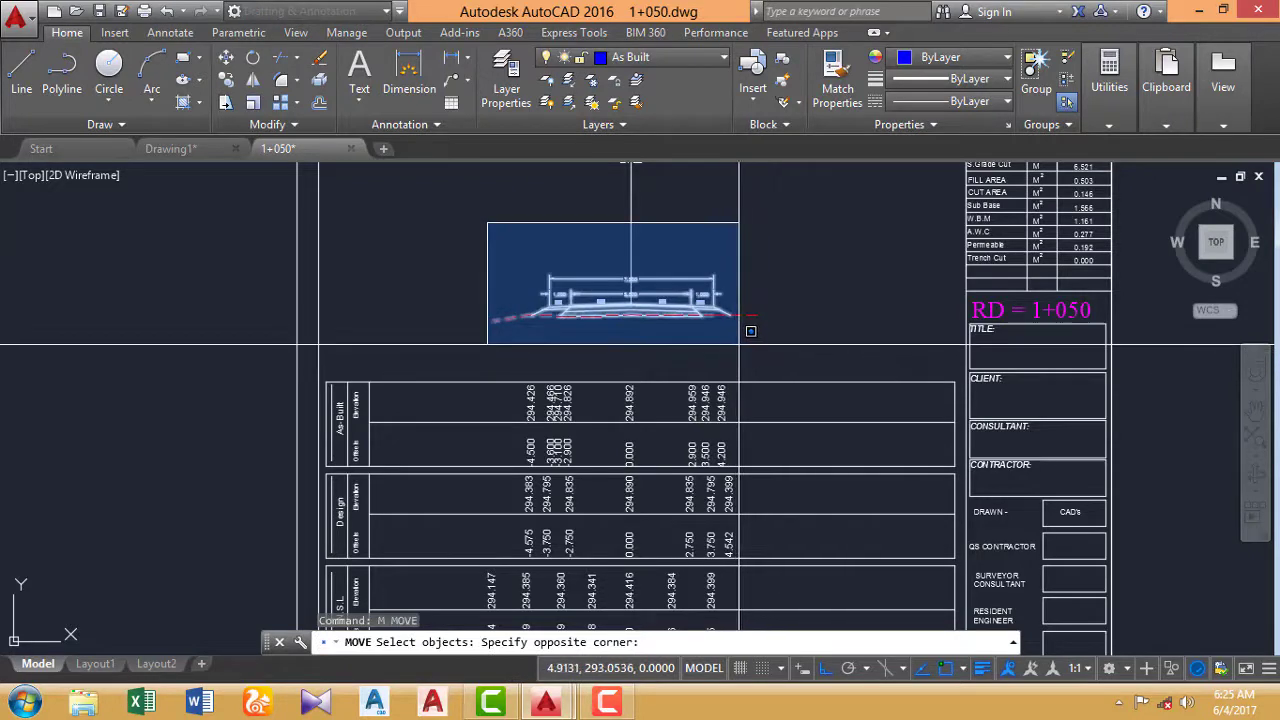
pyautogui.click(750, 330)
pyautogui.scroll(4, 603, 314)
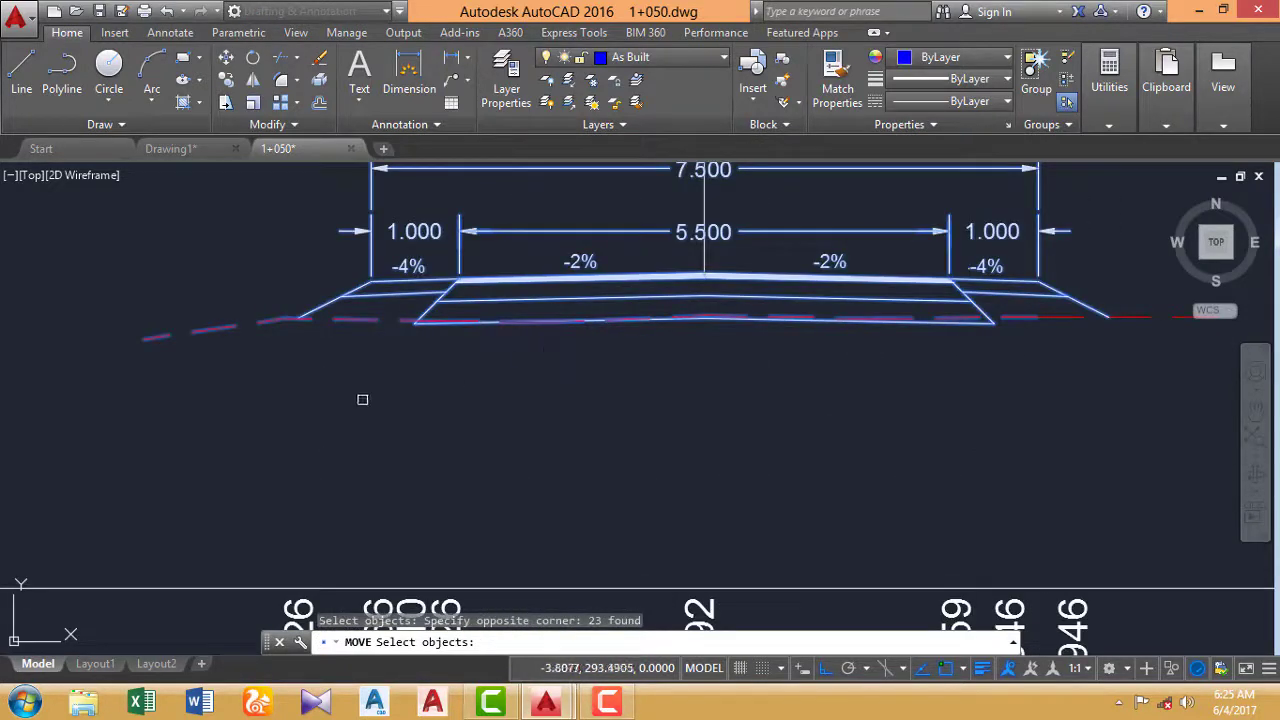
pyautogui.keyDown('shift'); pyautogui.click(133, 310); pyautogui.keyUp('shift')
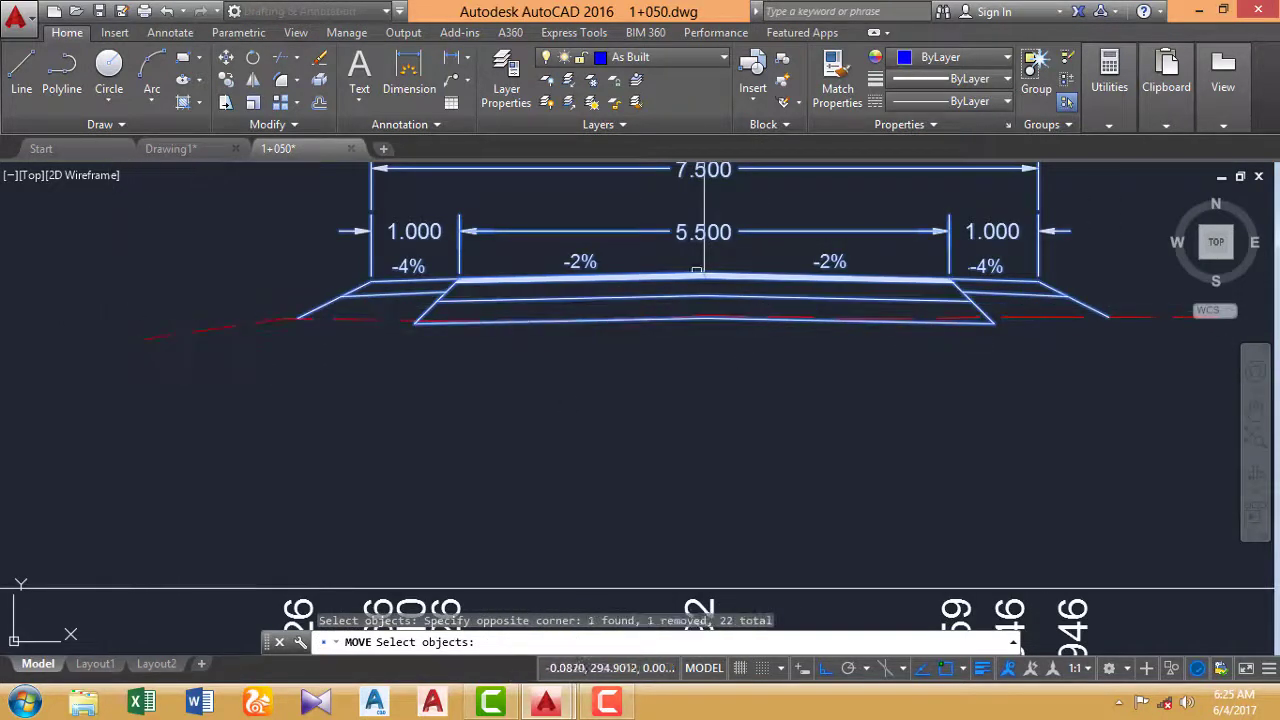
pyautogui.scroll(2, 697, 270)
pyautogui.press('Return')
pyautogui.click(726, 278)
pyautogui.write('0,295')
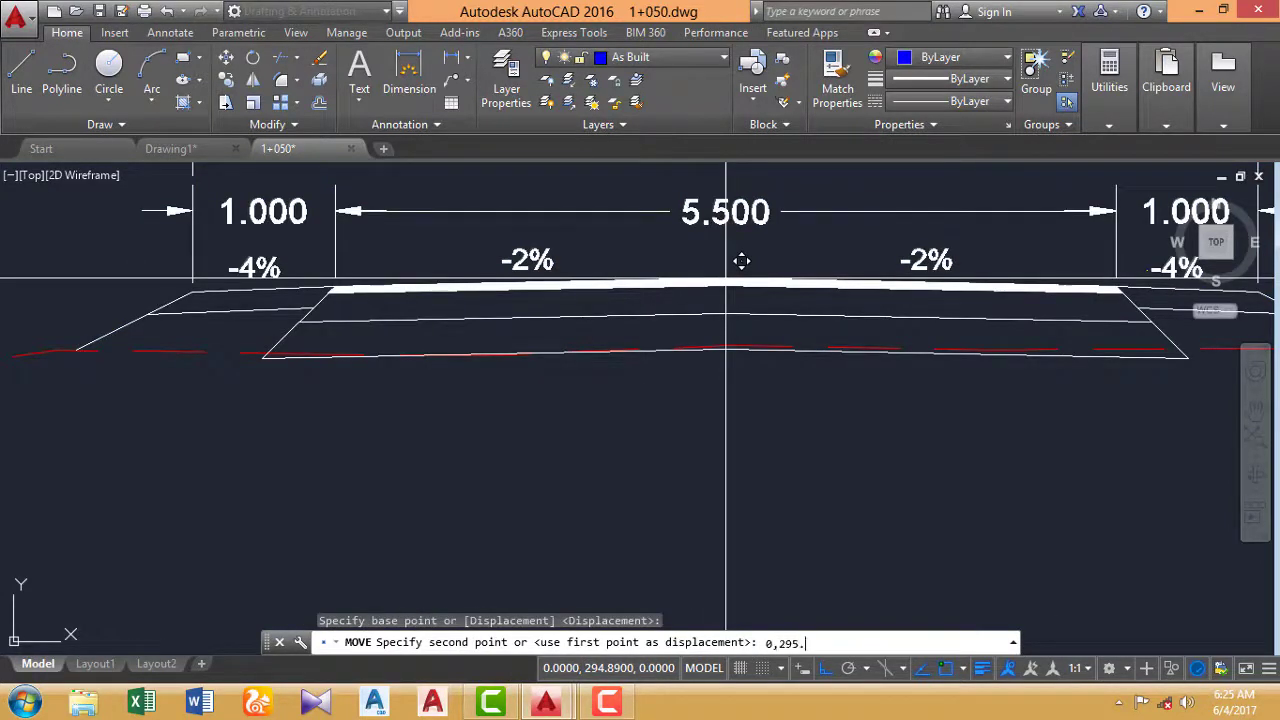
pyautogui.press('Return')
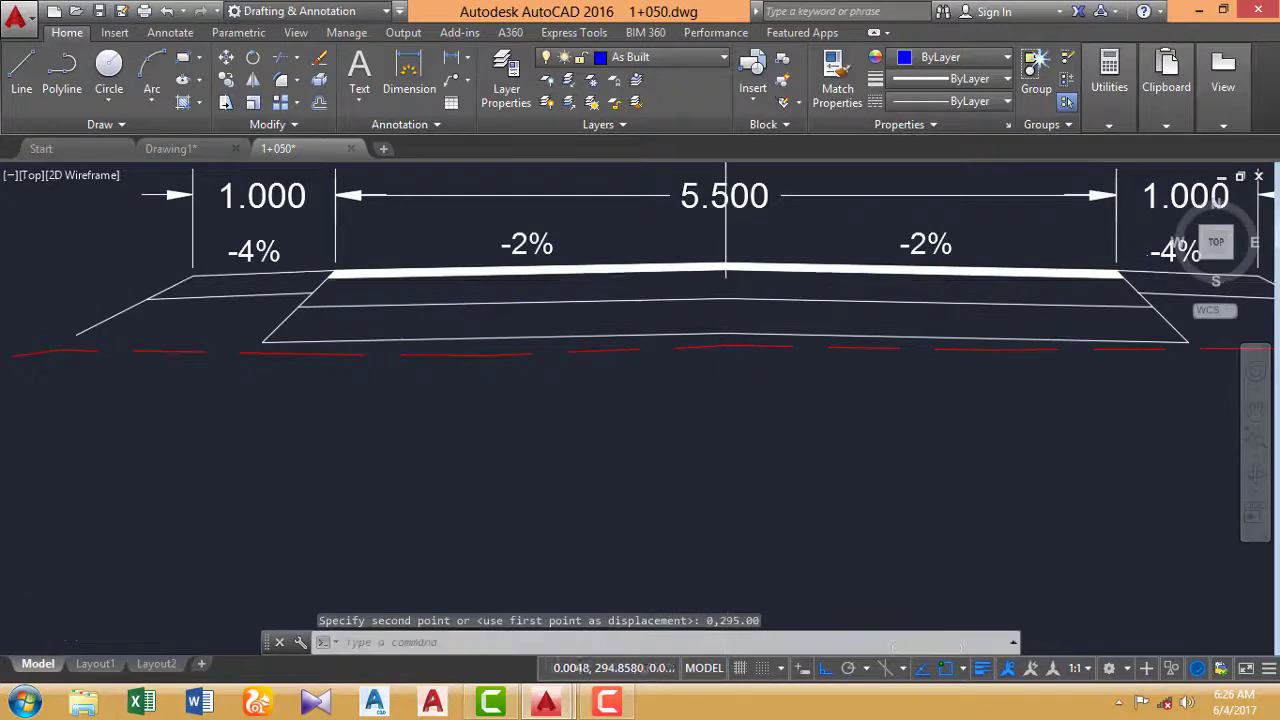
pyautogui.scroll(-4, 725, 282)
# Step: Start EXTEND, cancel it, then zoom and pan to review the moved cross-section on the ground line
pyautogui.write('ex')
pyautogui.press('Return')
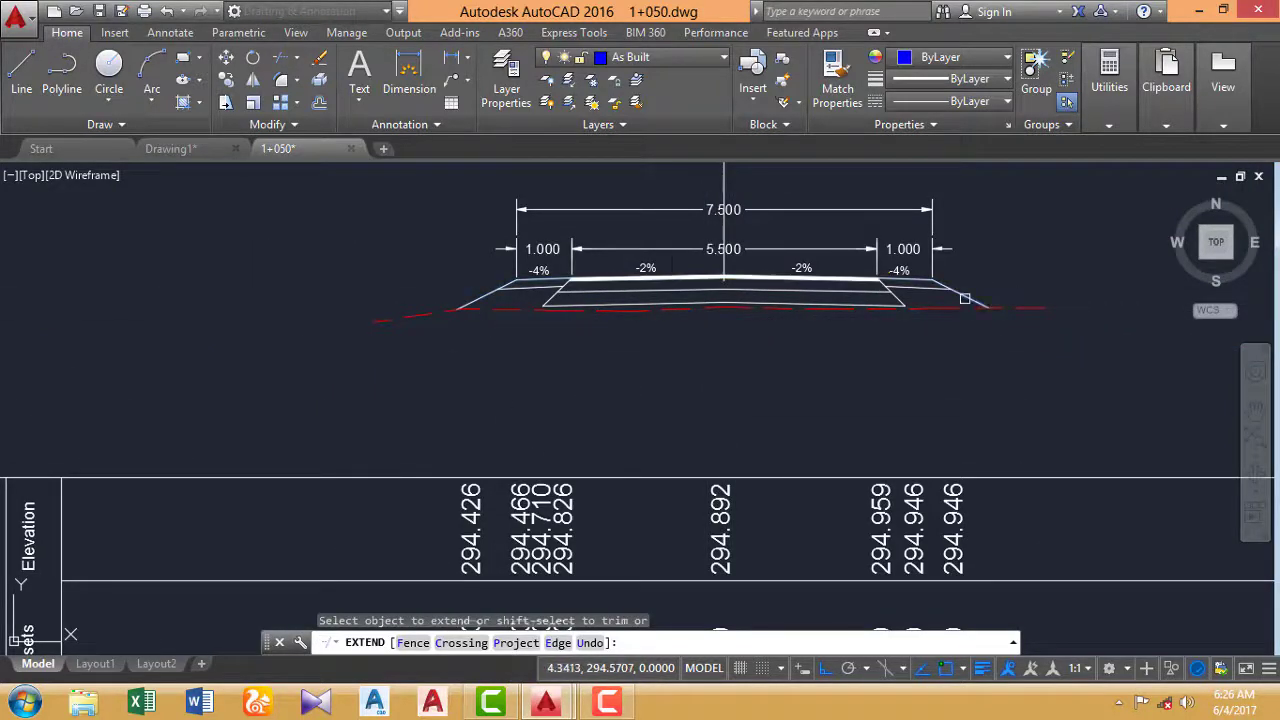
pyautogui.press('Escape')
pyautogui.scroll(-3, 686, 271)
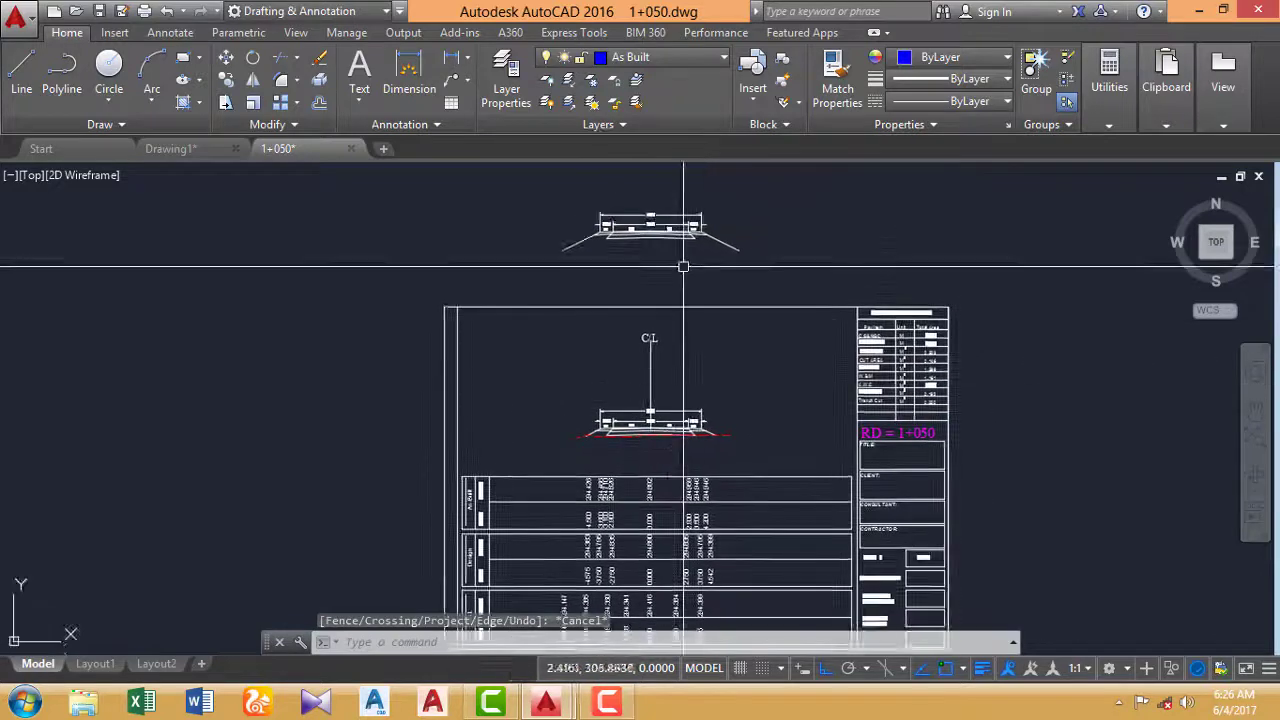
pyautogui.scroll(3, 650, 268)
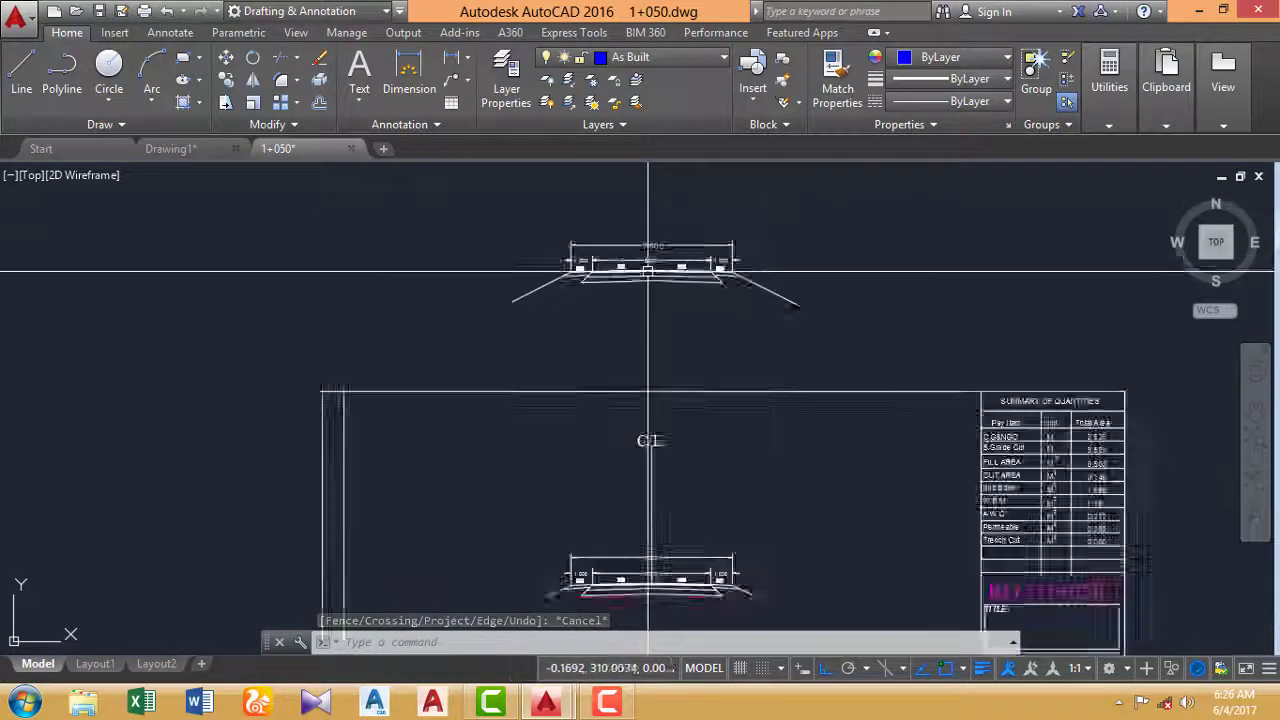
pyautogui.scroll(-4, 648, 270)
pyautogui.scroll(4, 672, 412)
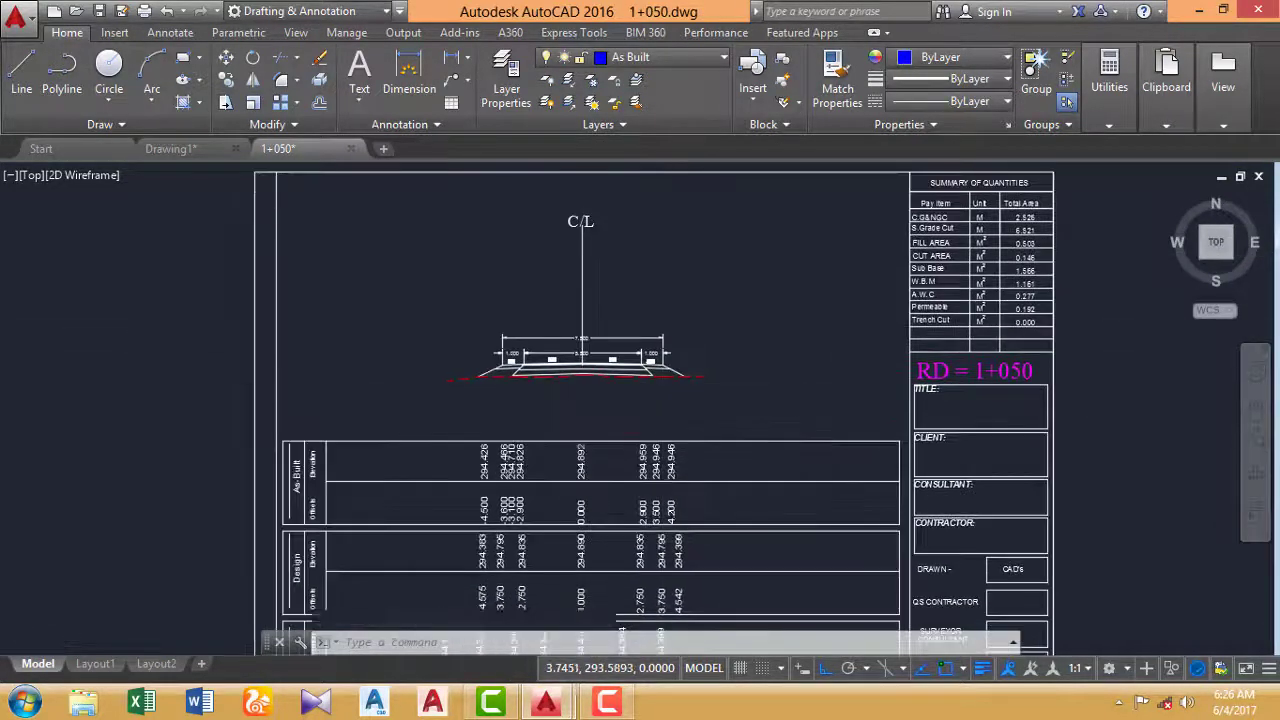
pyautogui.scroll(-2, 670, 385)
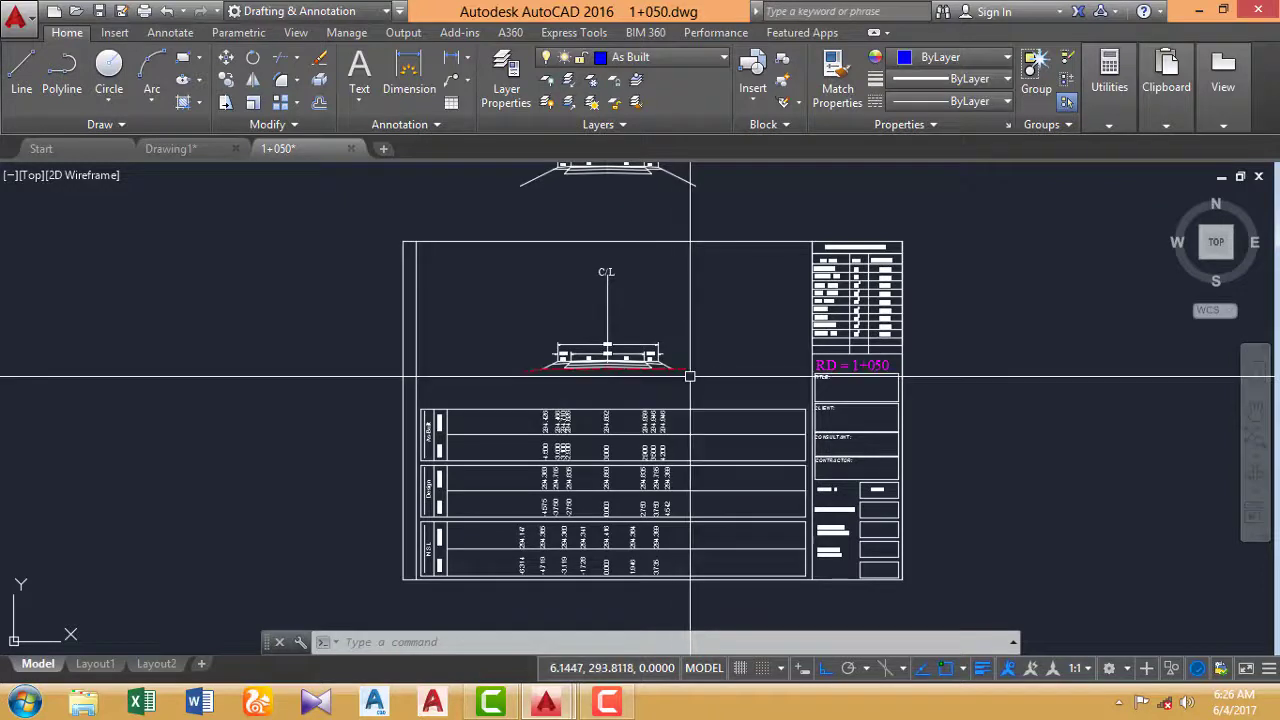
pyautogui.moveTo(681, 381); pyautogui.dragTo(677, 350, button='middle')
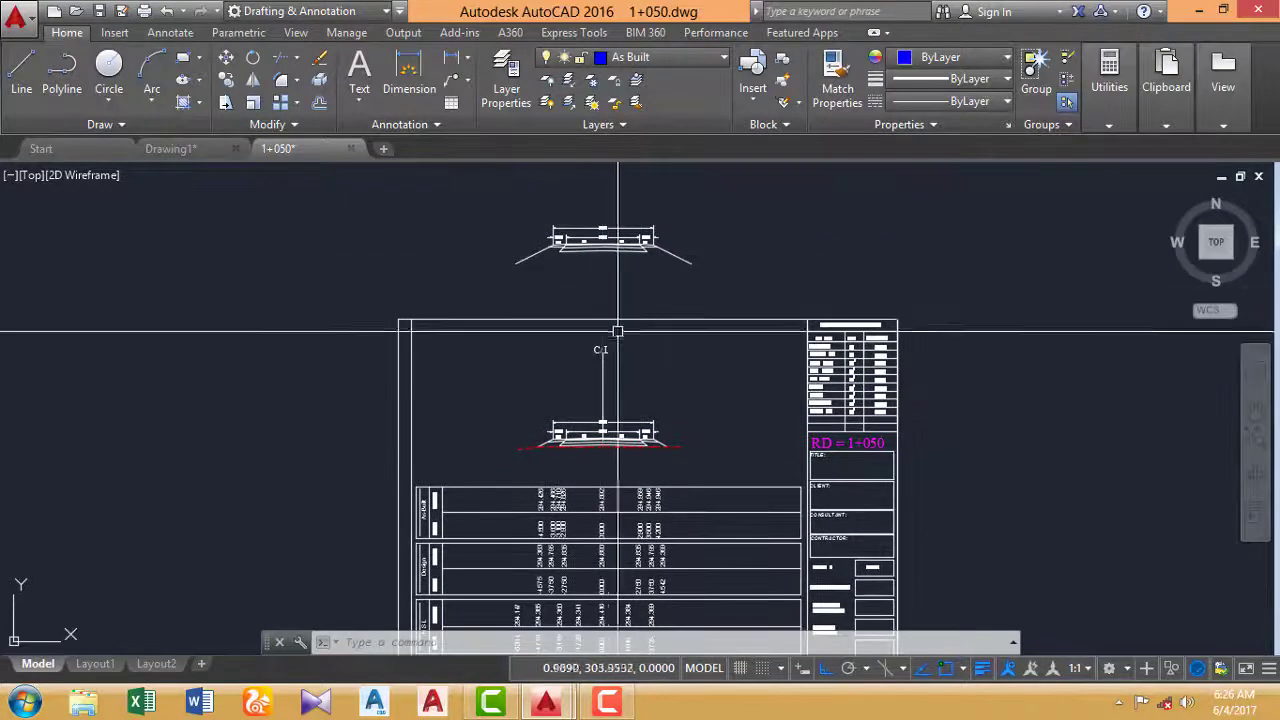
pyautogui.moveTo(601, 324); pyautogui.dragTo(591, 346, button='middle')
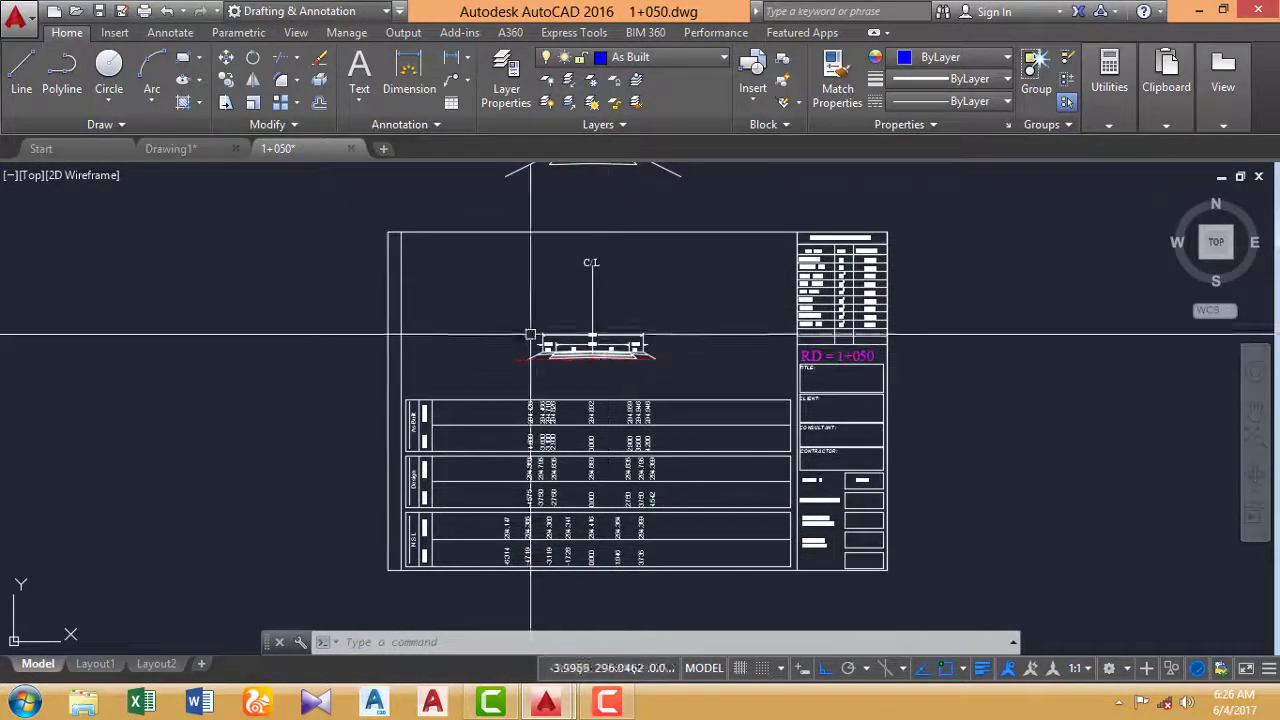